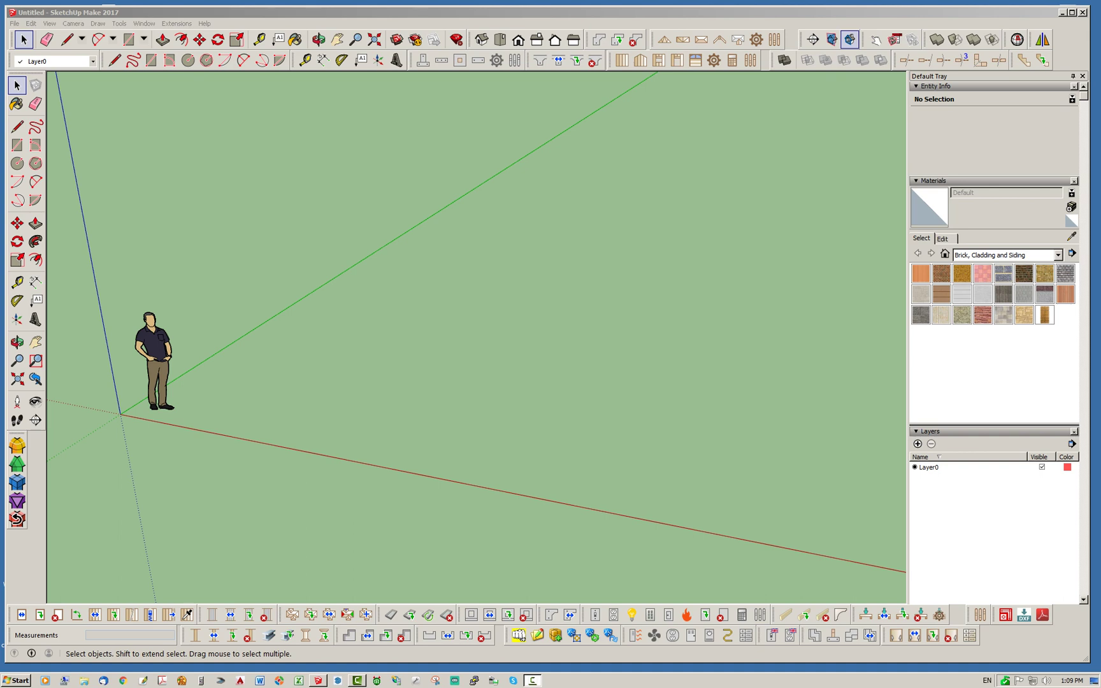
Step: Draw a construction grid with 1' spacing on the ground plane from the origin, spanning the red and green axes
click(119, 23)
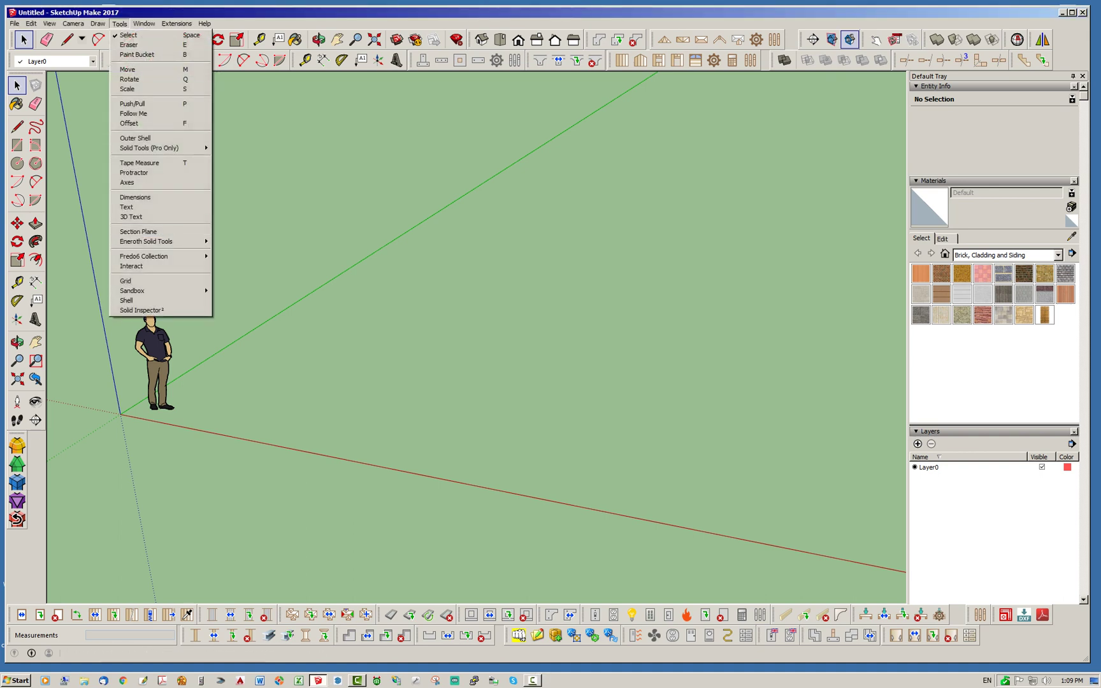
click(133, 280)
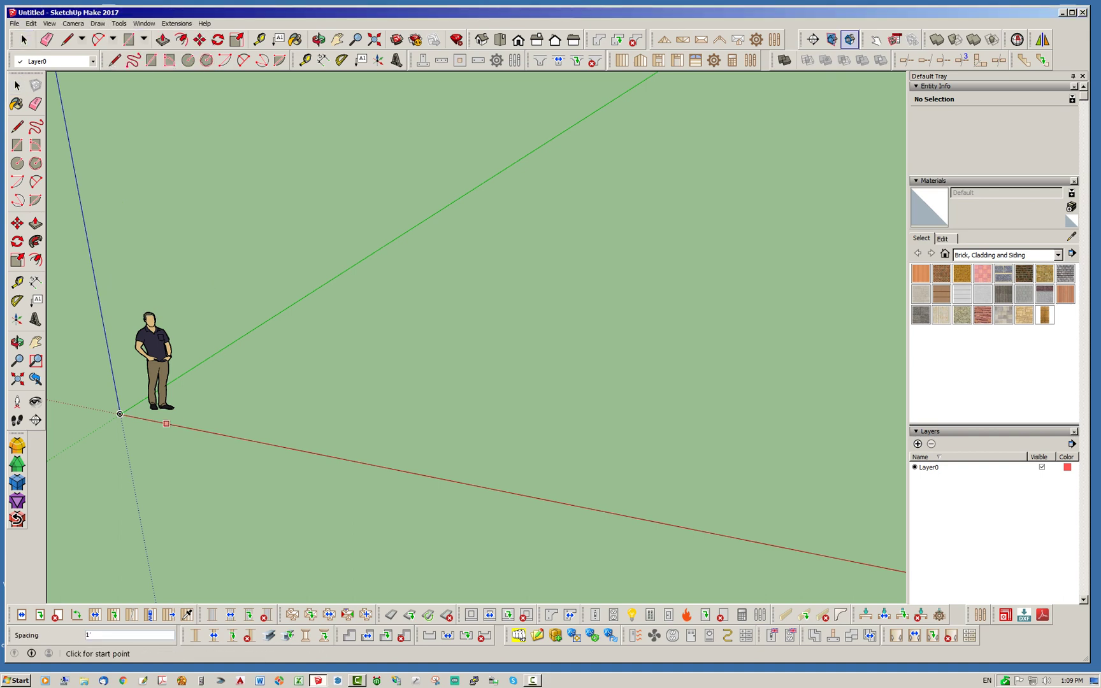
click(120, 414)
click(748, 540)
click(776, 259)
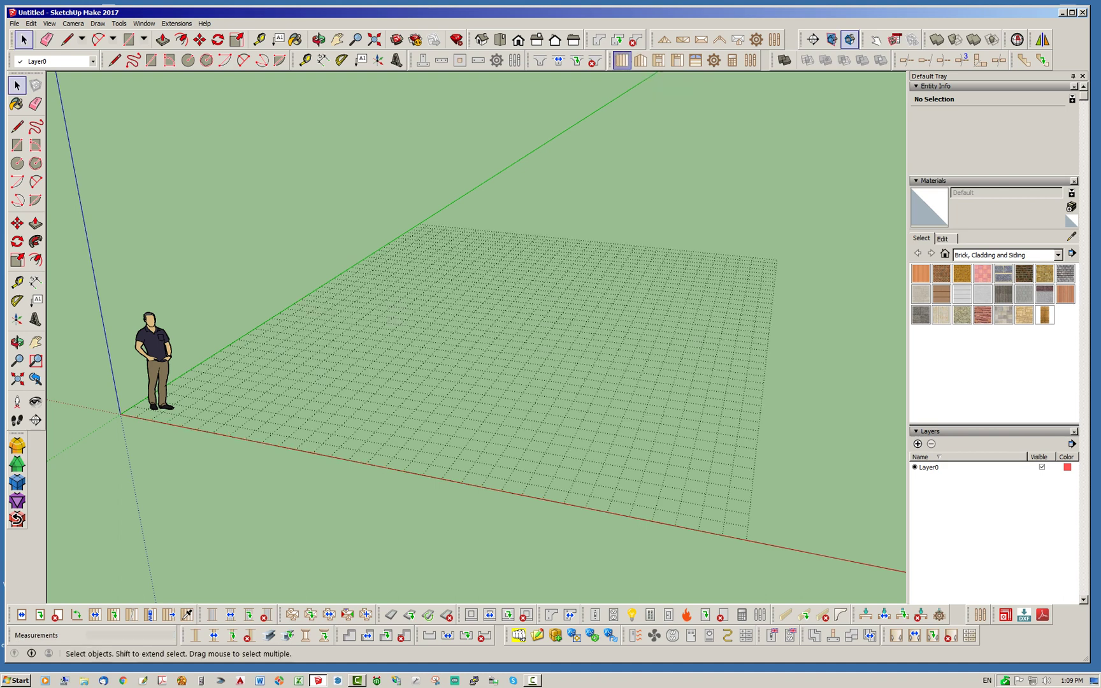
Step: Set up a new rectangular wall assembly with a wall height of 120.0 in
click(621, 59)
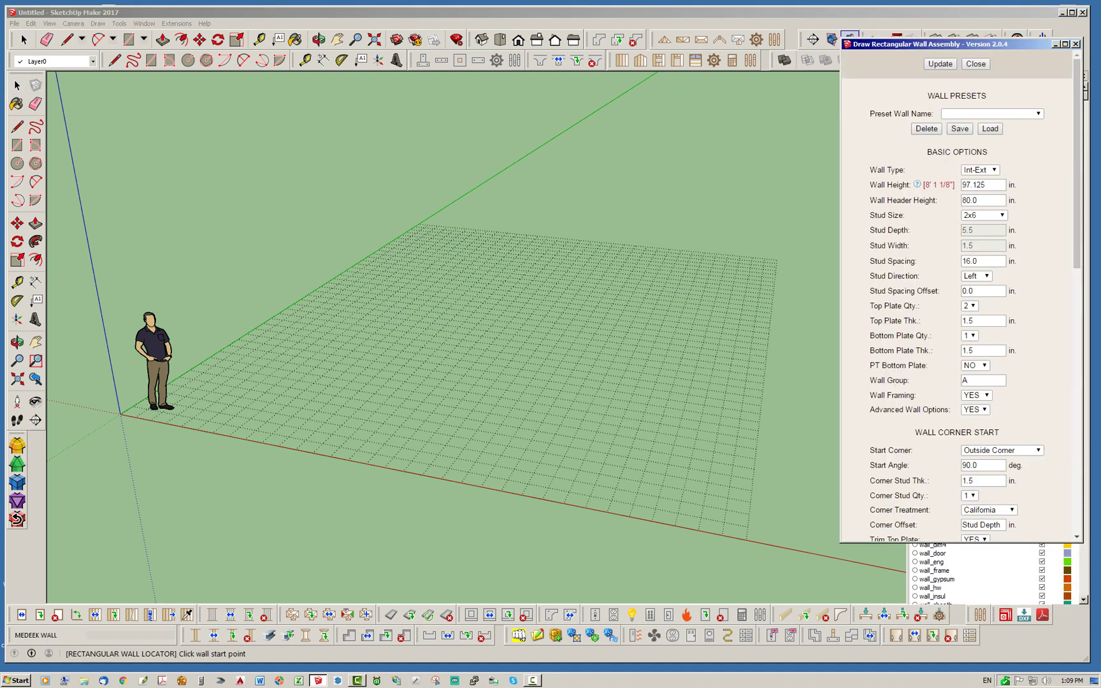
double_click(983, 185)
text(120.0)
key(Return)
click(940, 64)
Step: Draw a 24' wall parallel to the red axis, plus a second wall running along the green direction from its far end
click(226, 394)
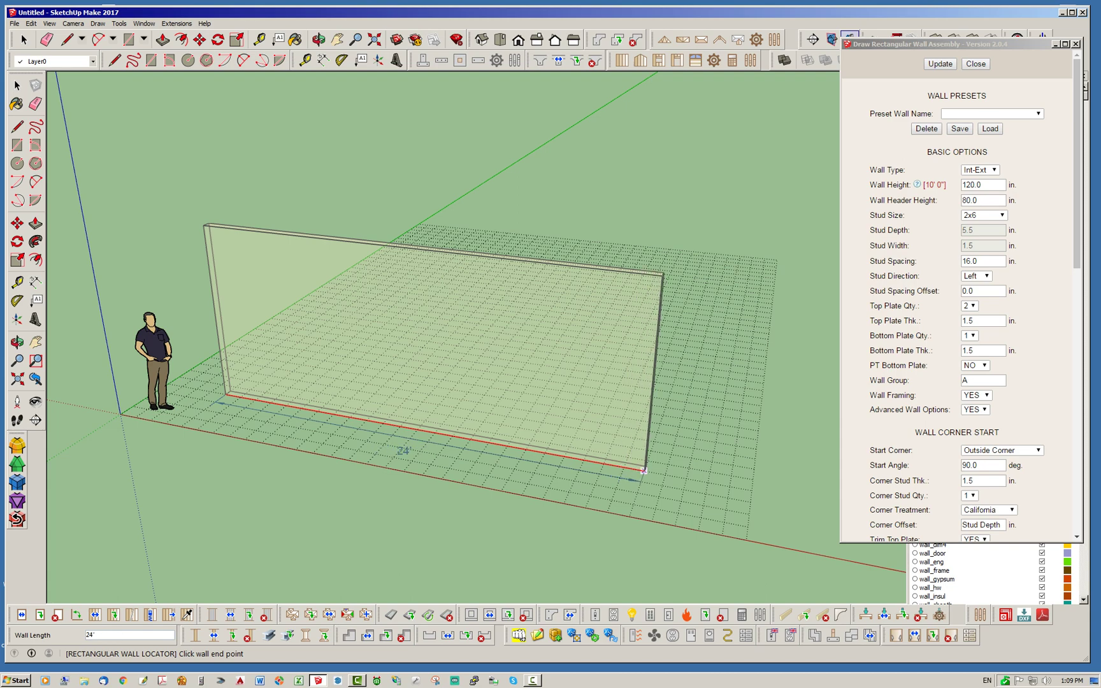
click(643, 471)
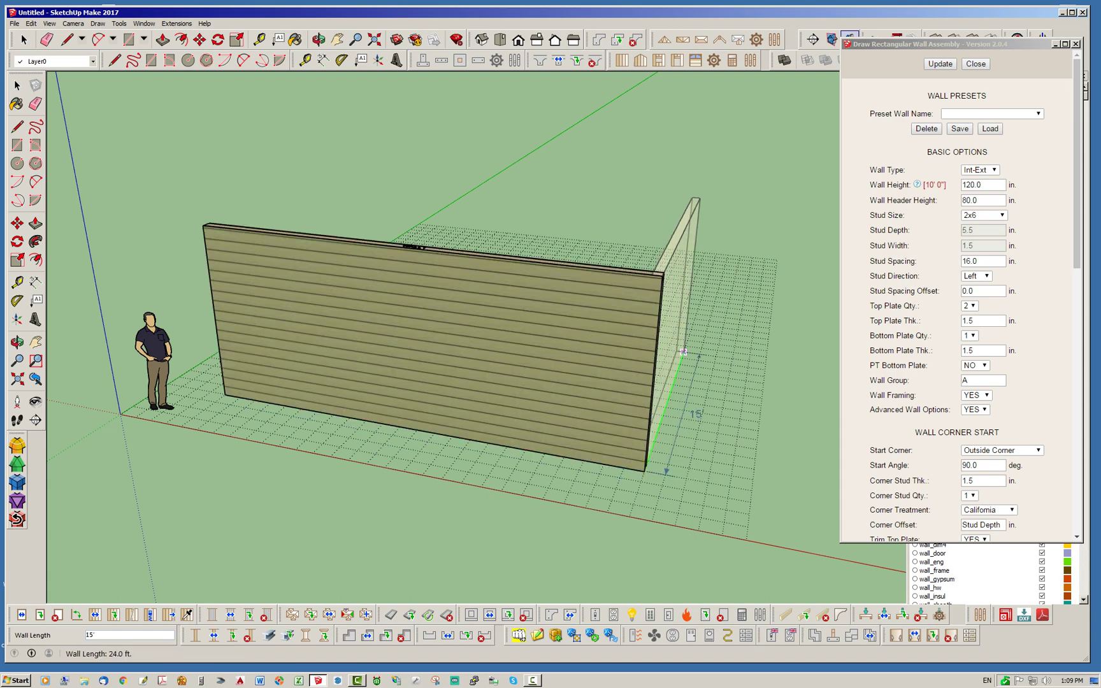
click(696, 318)
key(space)
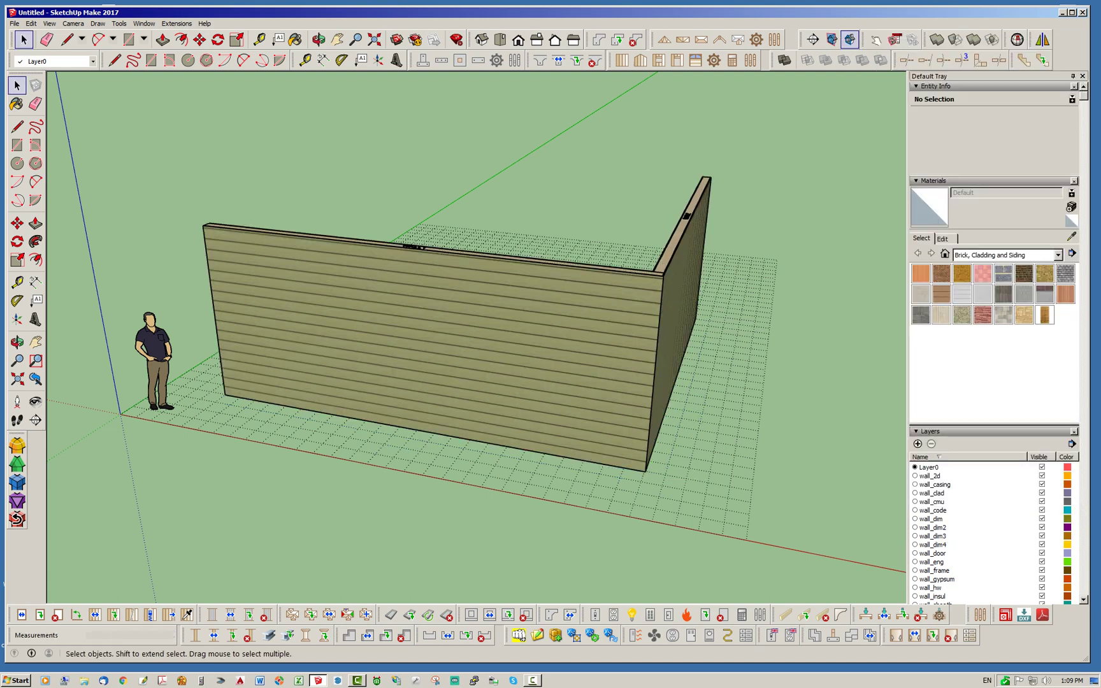
Step: Insert a window with Trapezoid geometry into the 24' wall, near the end closest to the origin
middle_drag(407, 369, 475, 377)
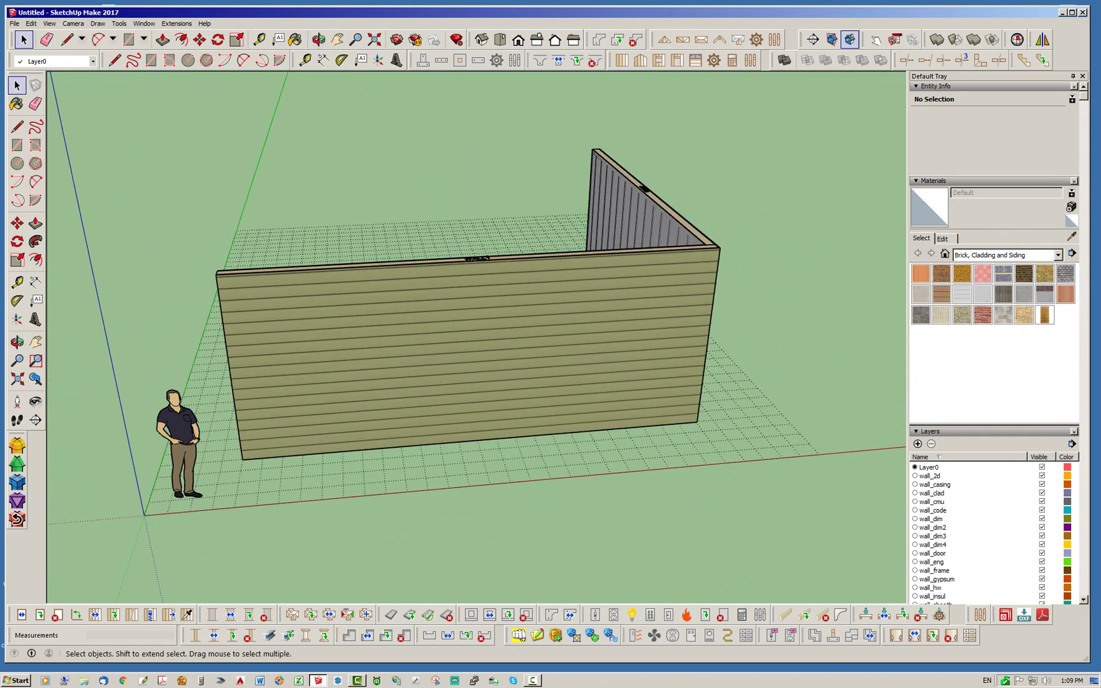
click(658, 59)
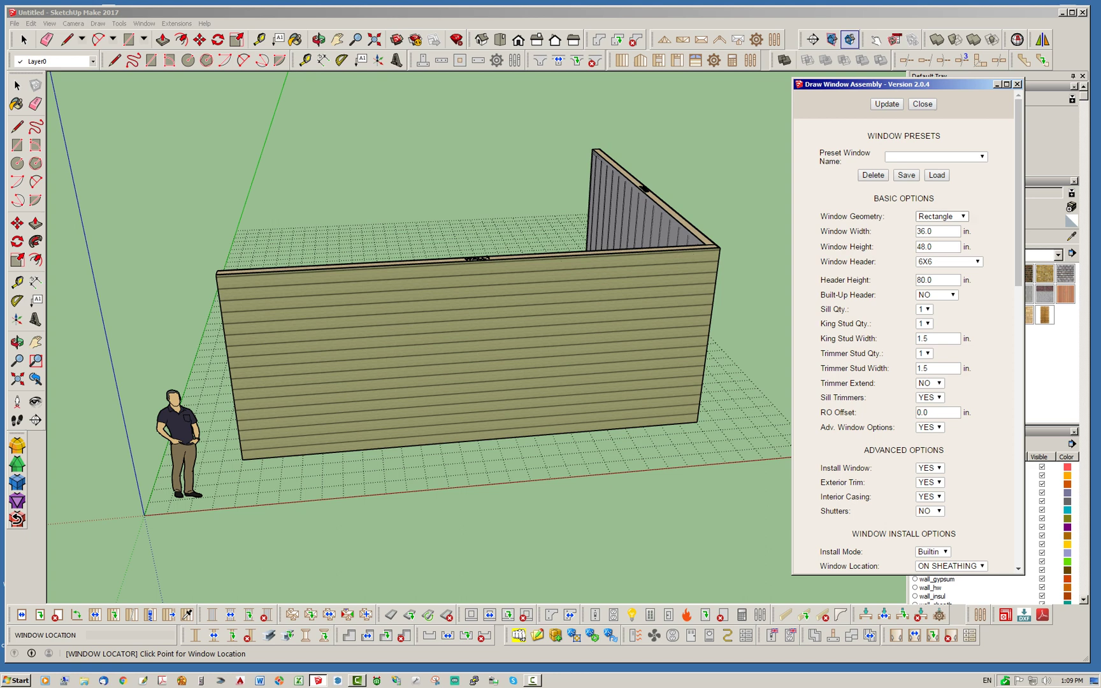
click(942, 216)
click(941, 216)
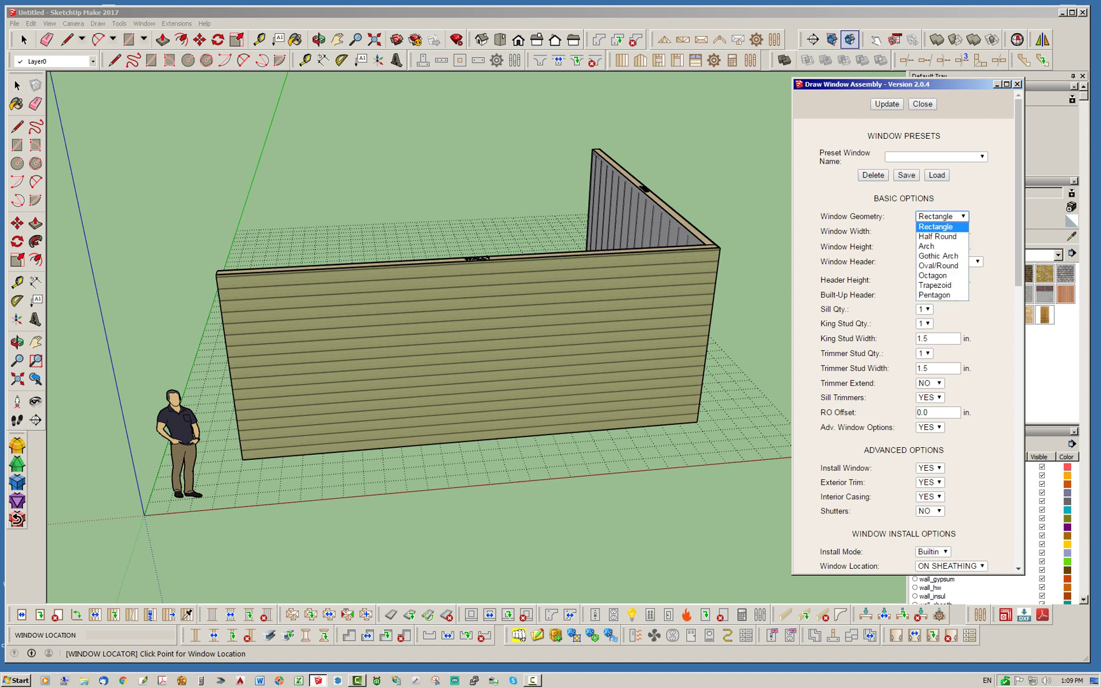
key(Down)
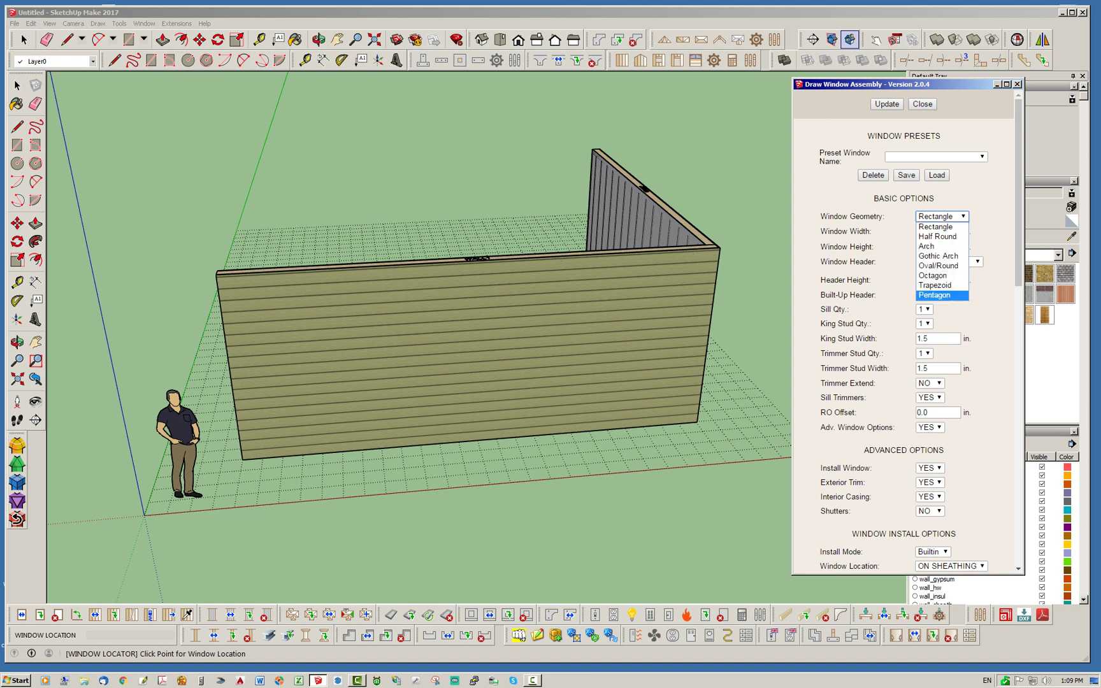
key(Up)
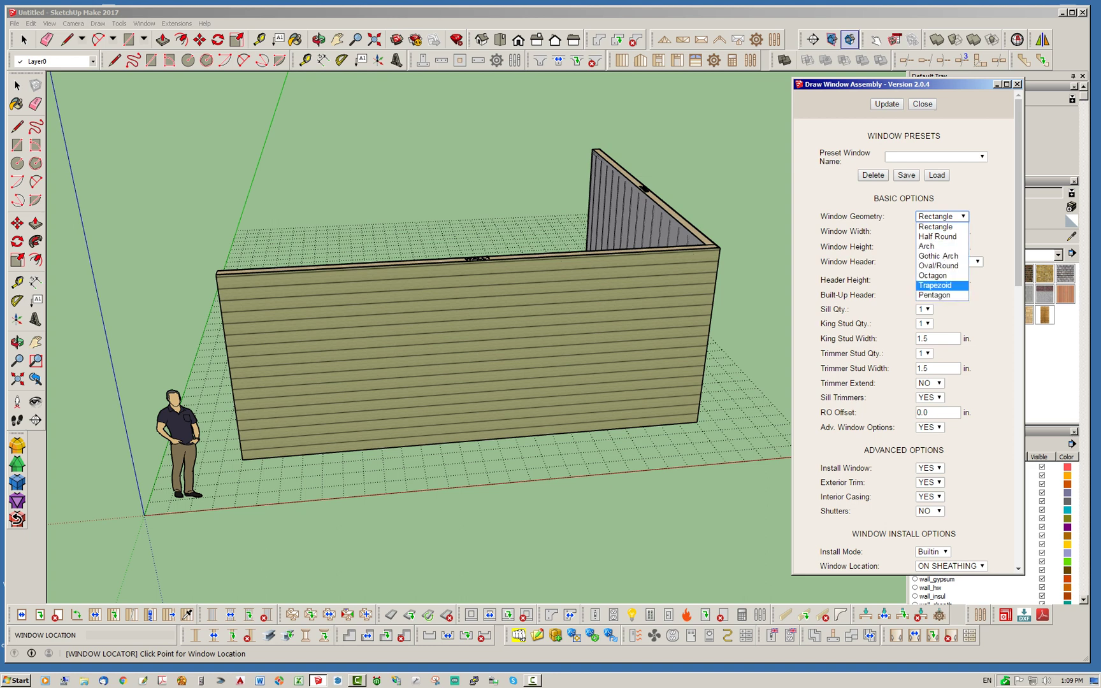
key(Return)
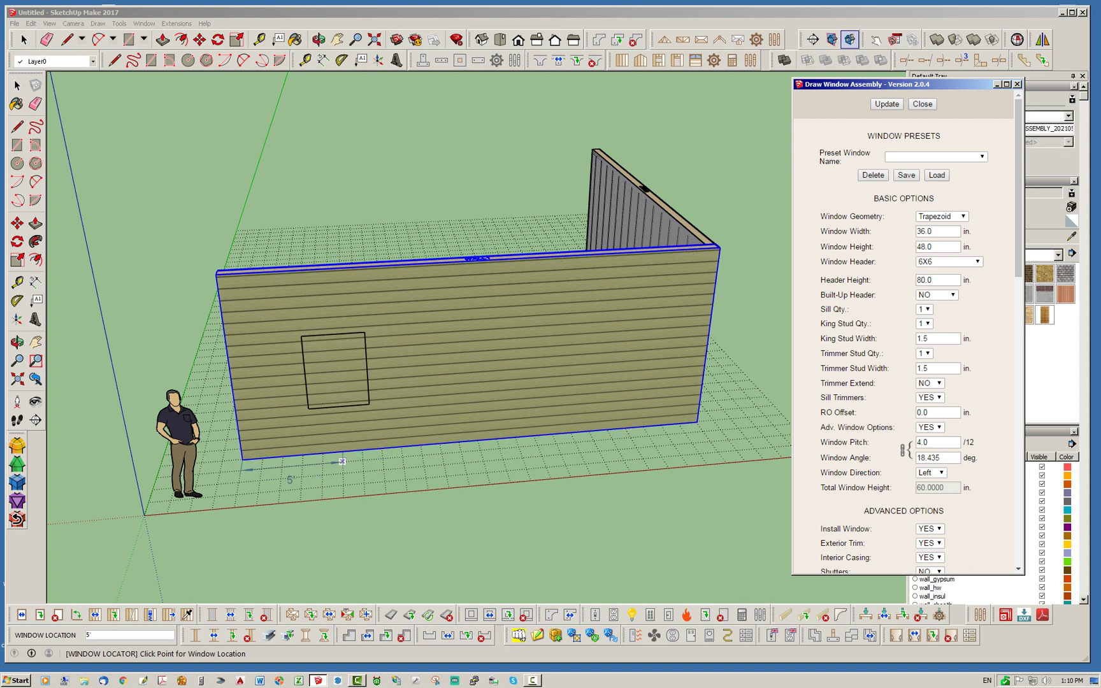
click(367, 459)
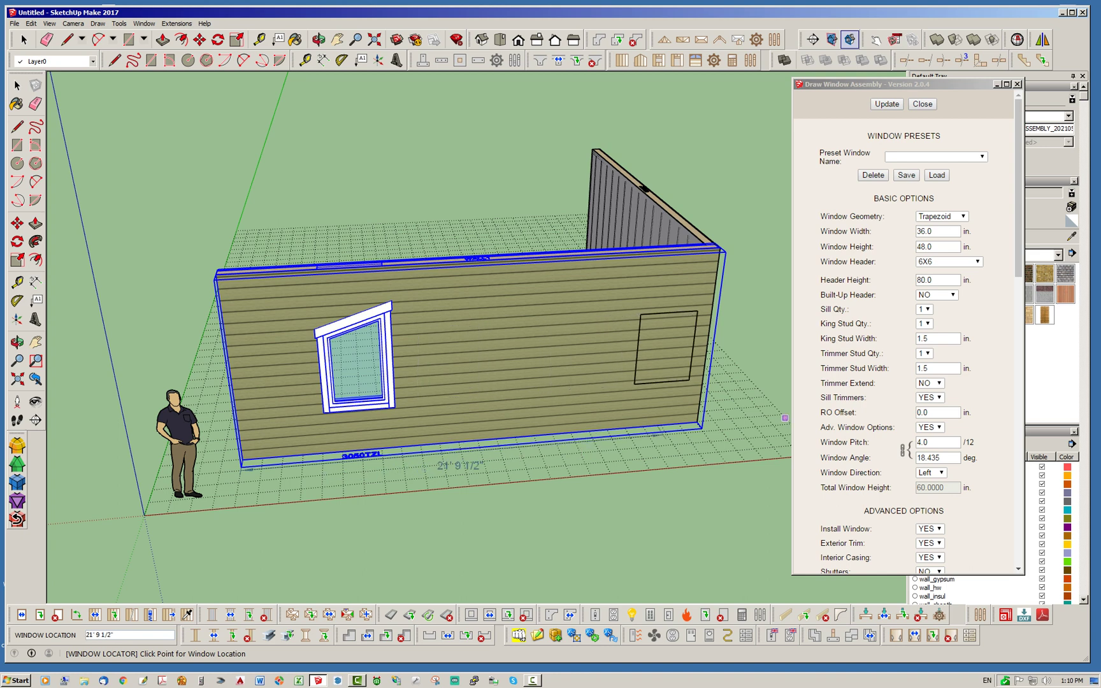
Step: Change the window geometry to Pentagon and place this window near the middle of the 24' wall, beside the trapezoid window
click(942, 216)
click(940, 296)
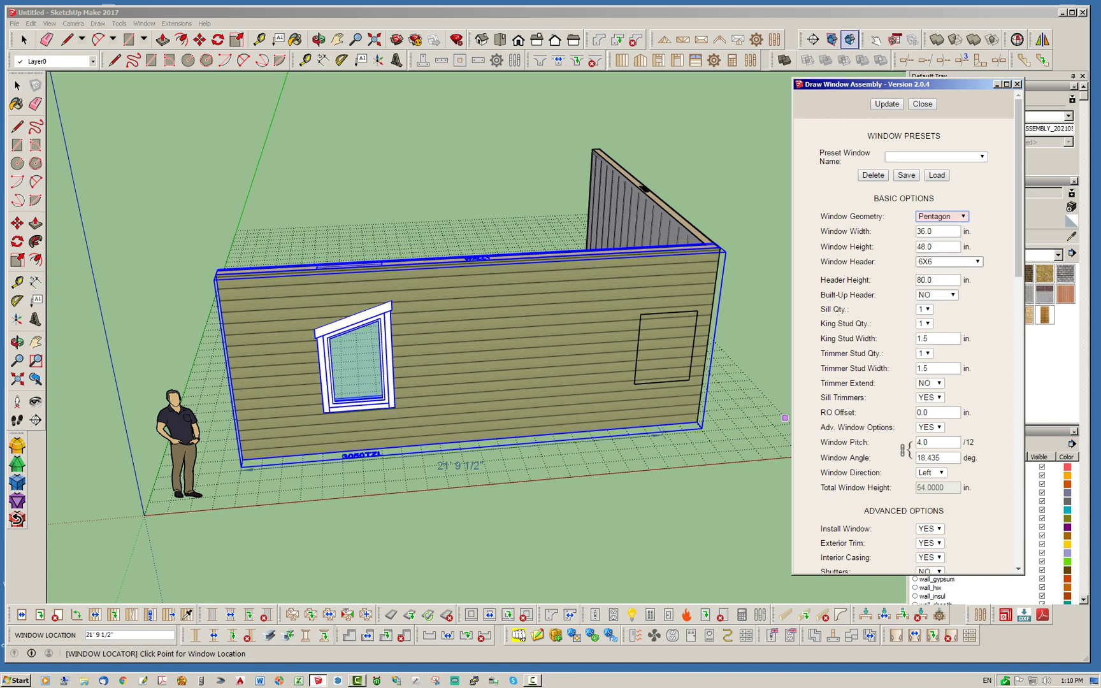
click(886, 105)
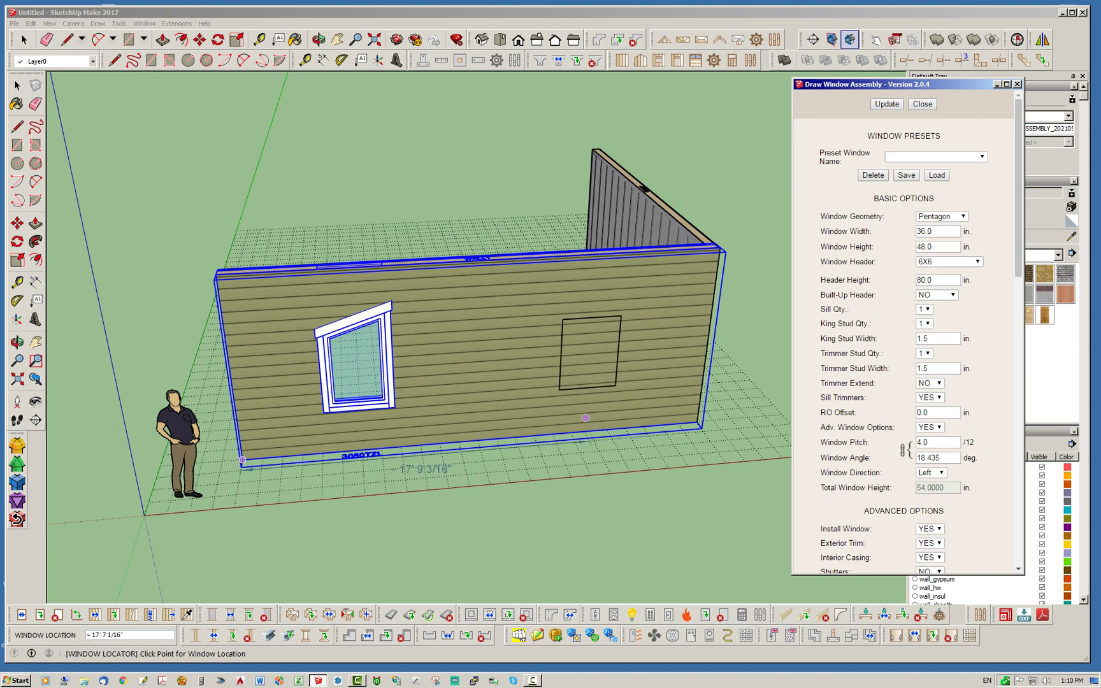
click(503, 458)
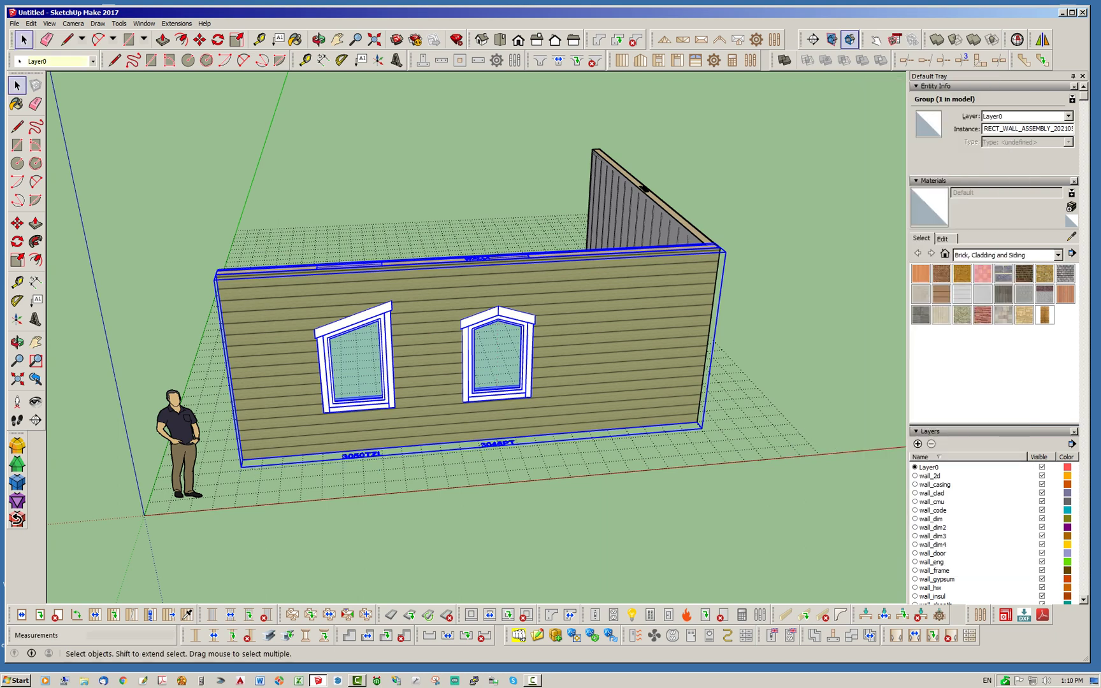
Step: Hide the wall_window, wall_trim, wall_casing and wall_gypsum layers to expose the wall framing
scroll(444, 362, up, 5)
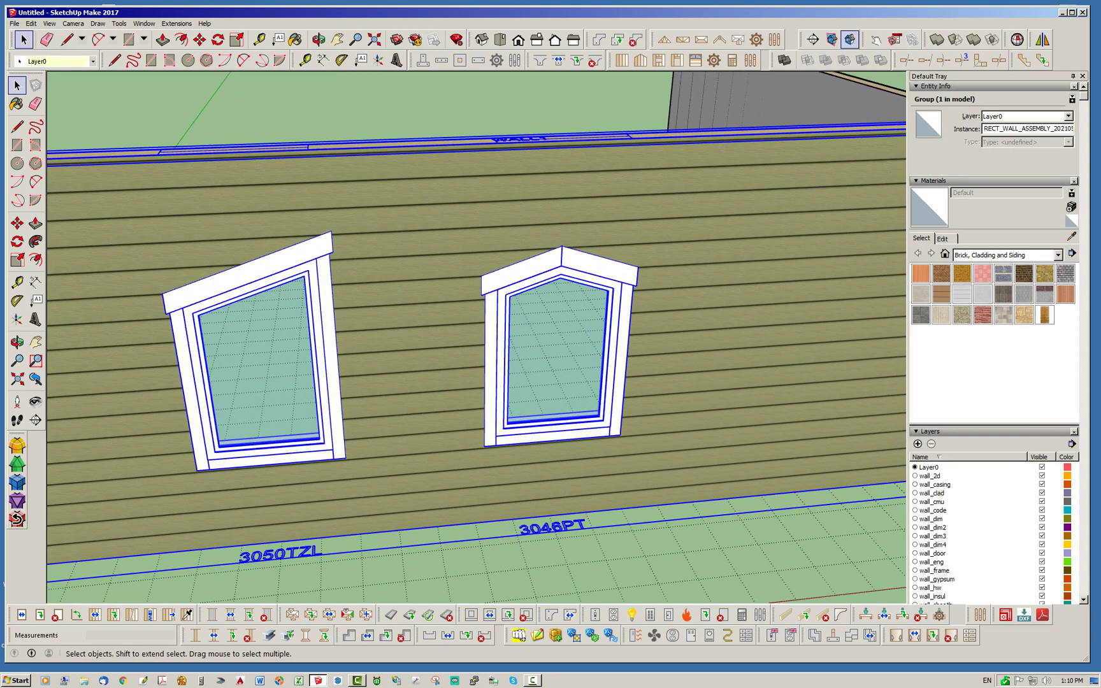
scroll(515, 275, down, 5)
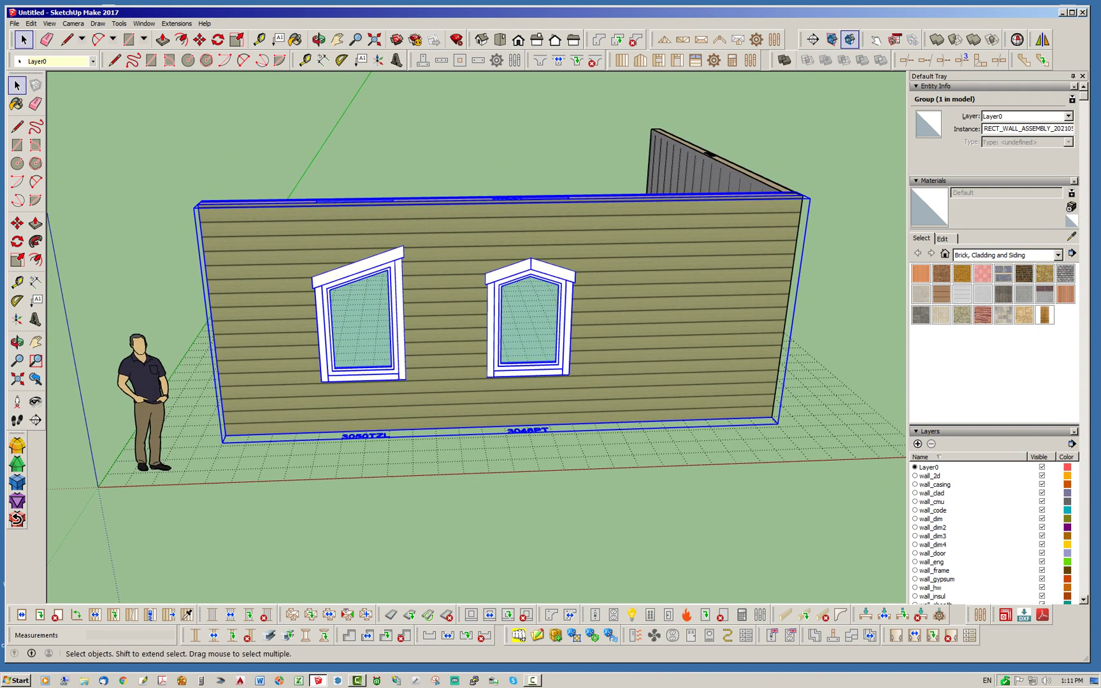
drag(1083, 95, 1084, 216)
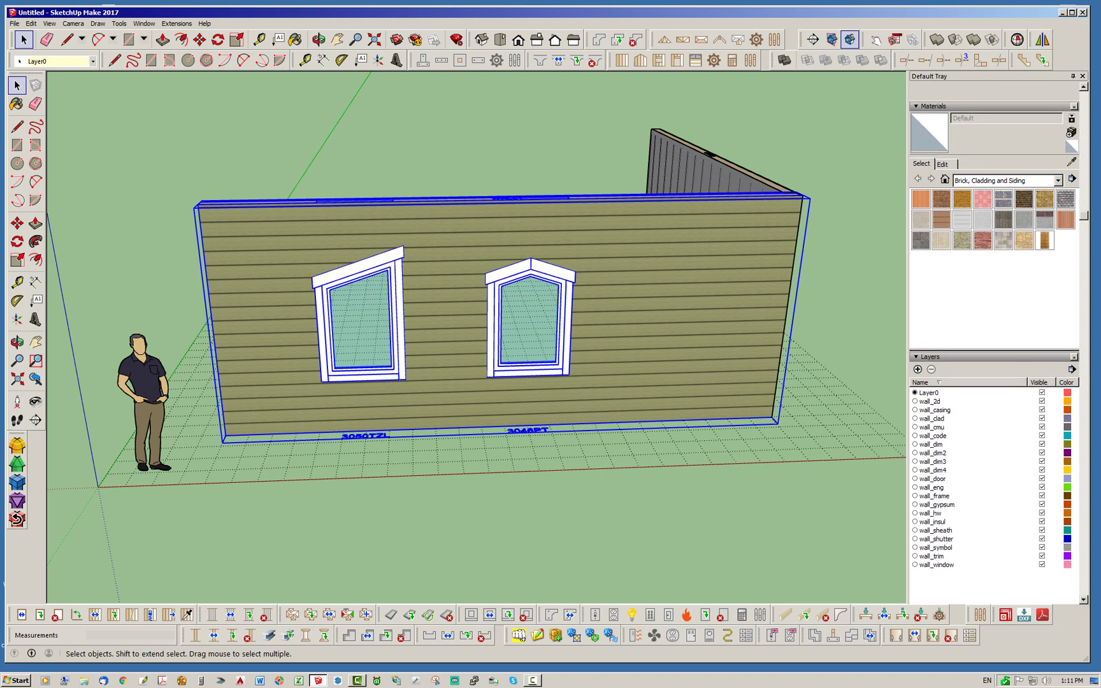
click(1042, 564)
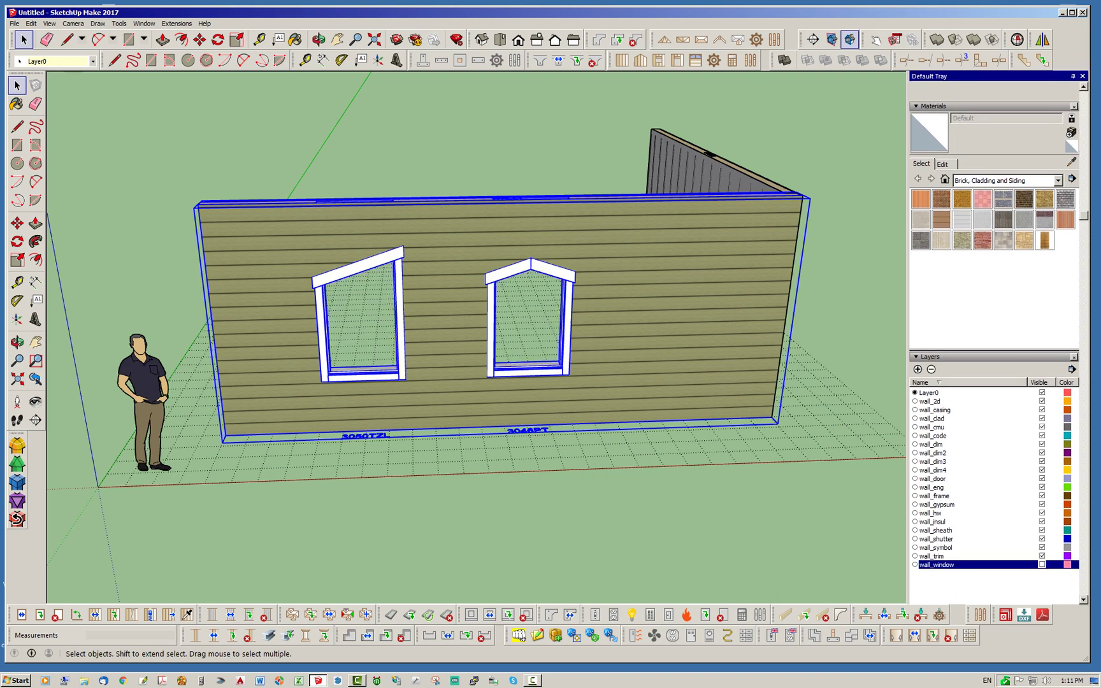
click(1041, 555)
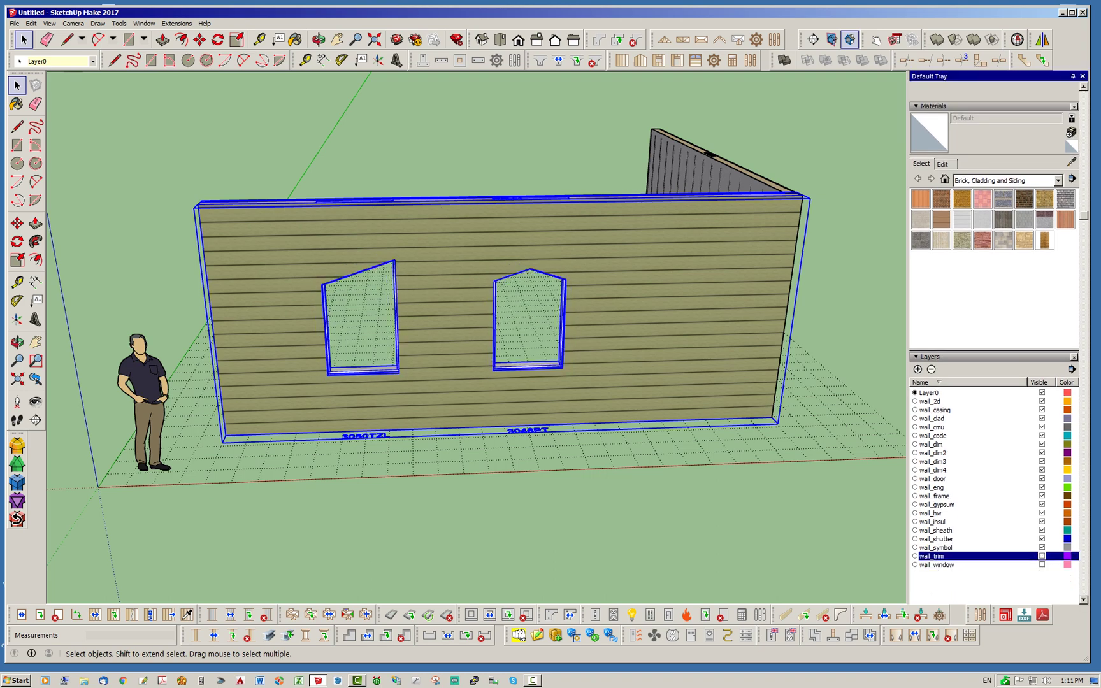
mouse_move(331, 388)
middle_down()
mouse_move(627, 433)
mouse_move(630, 418)
middle_up()
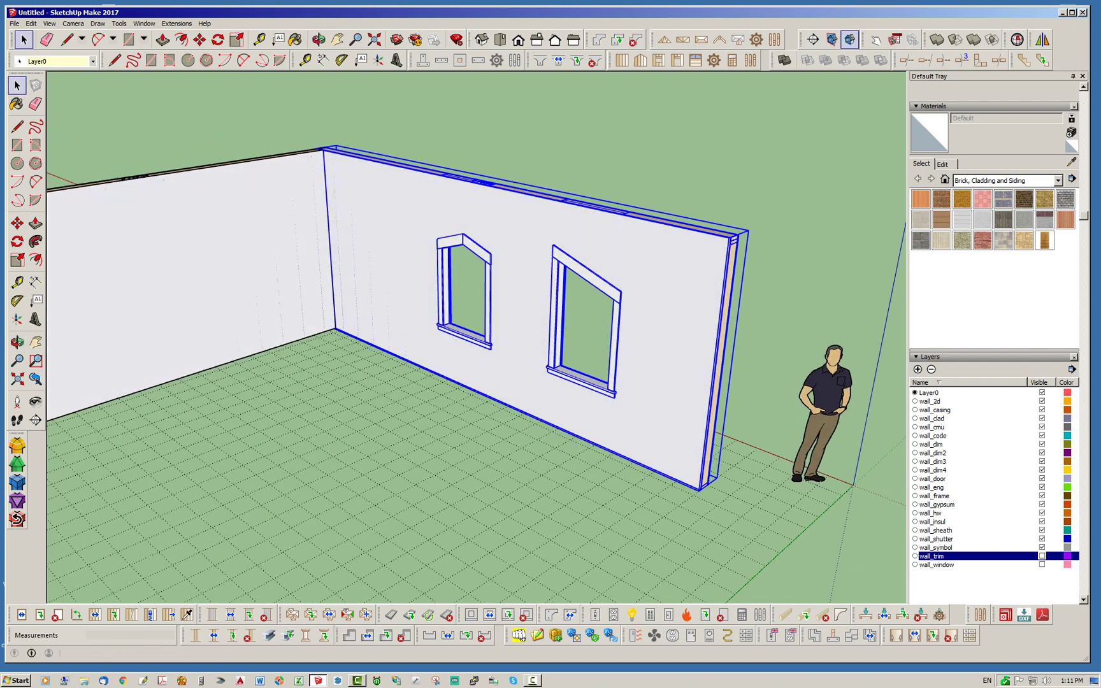
click(1041, 409)
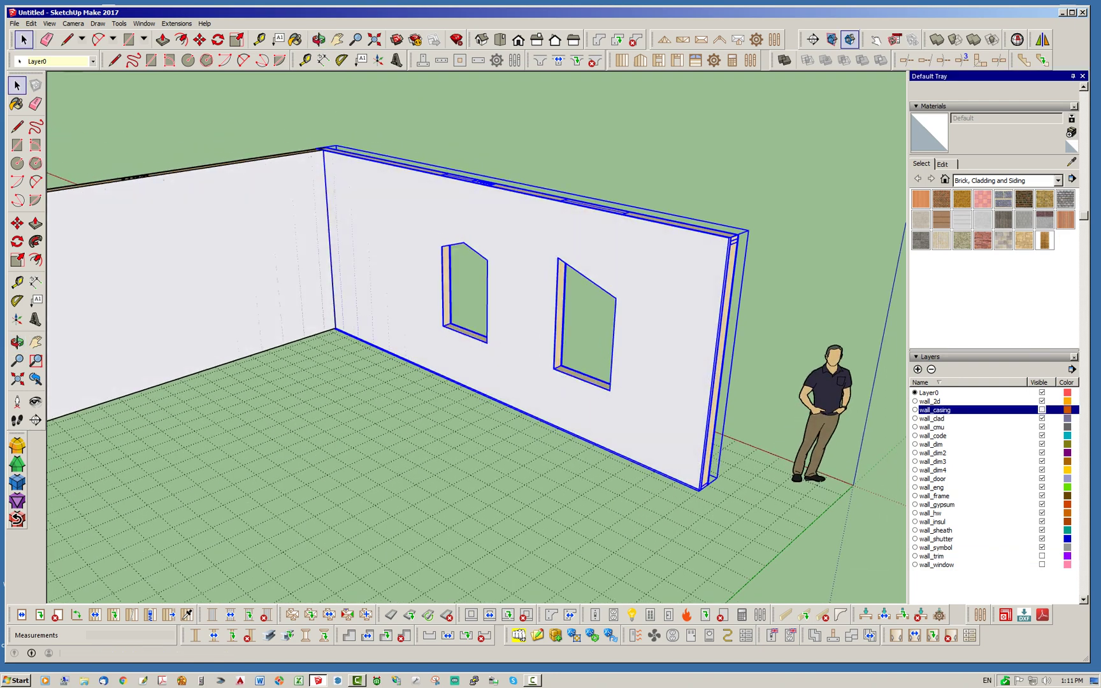
click(1041, 504)
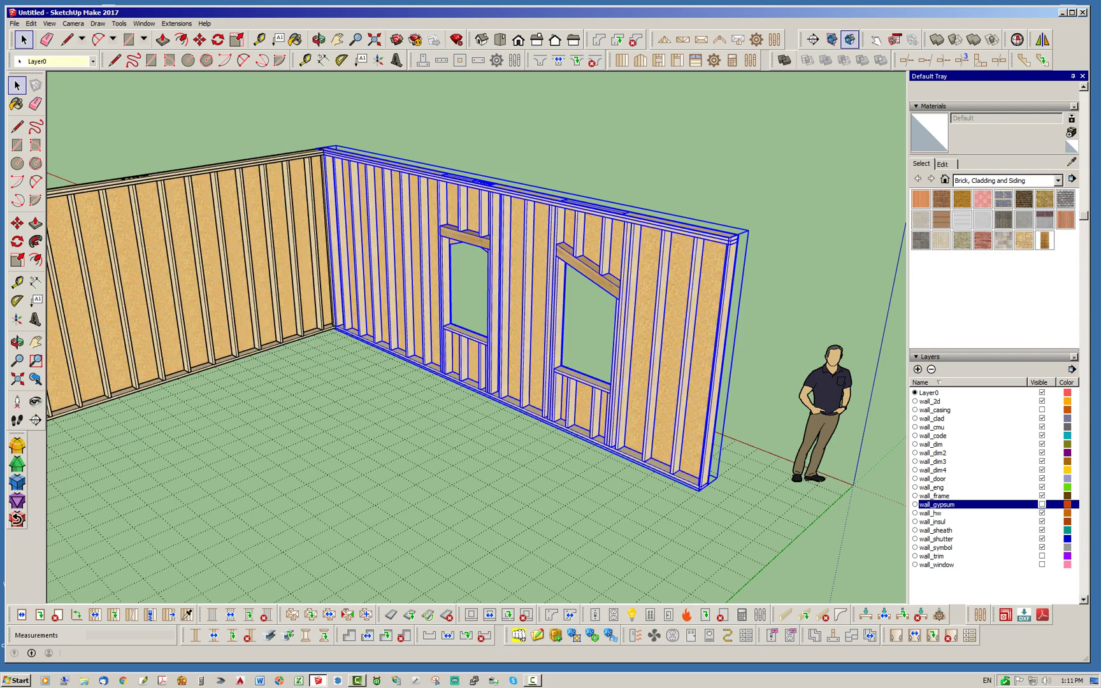
Step: Dimension the pentagon window's rough opening on the interior side, vertically from the sill to where the sloped top edge begins
mouse_move(382, 458)
middle_down()
mouse_move(439, 443)
mouse_move(509, 394)
middle_up()
scroll(414, 261, up, 5)
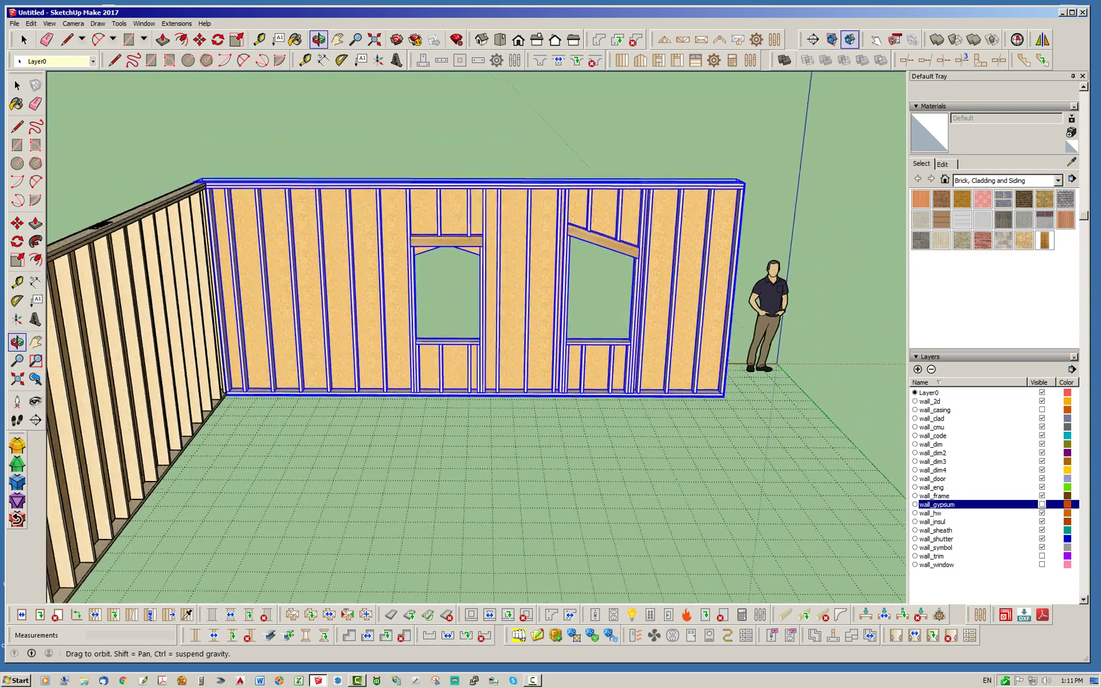
scroll(417, 357, up, 5)
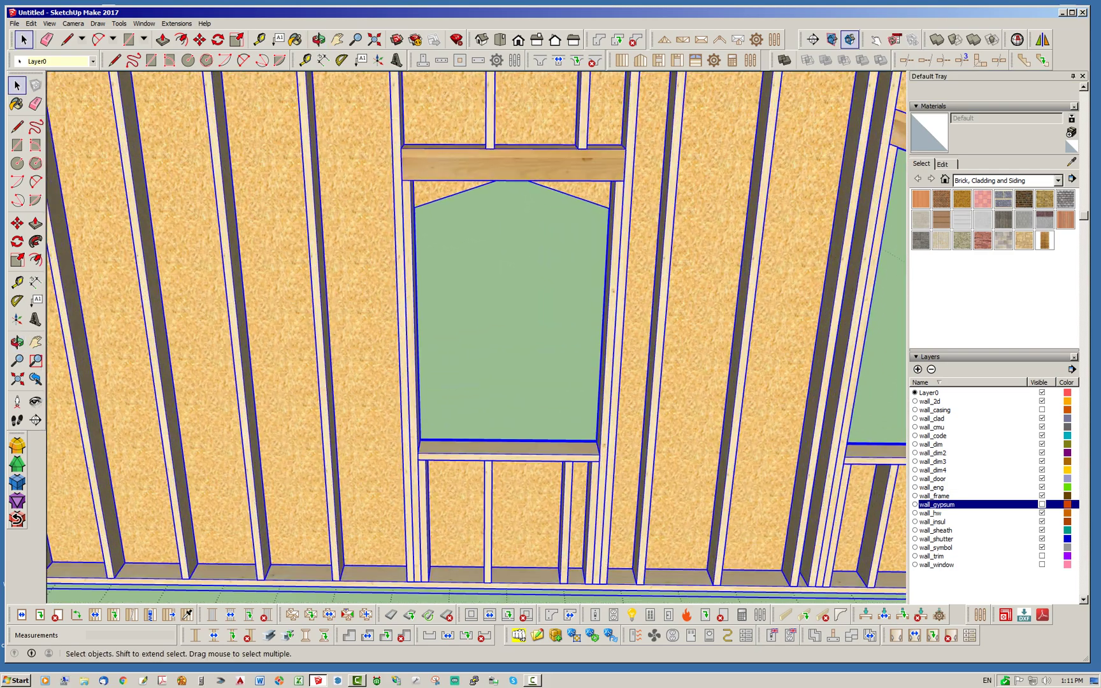
middle_drag(417, 357, 318, 340)
click(323, 60)
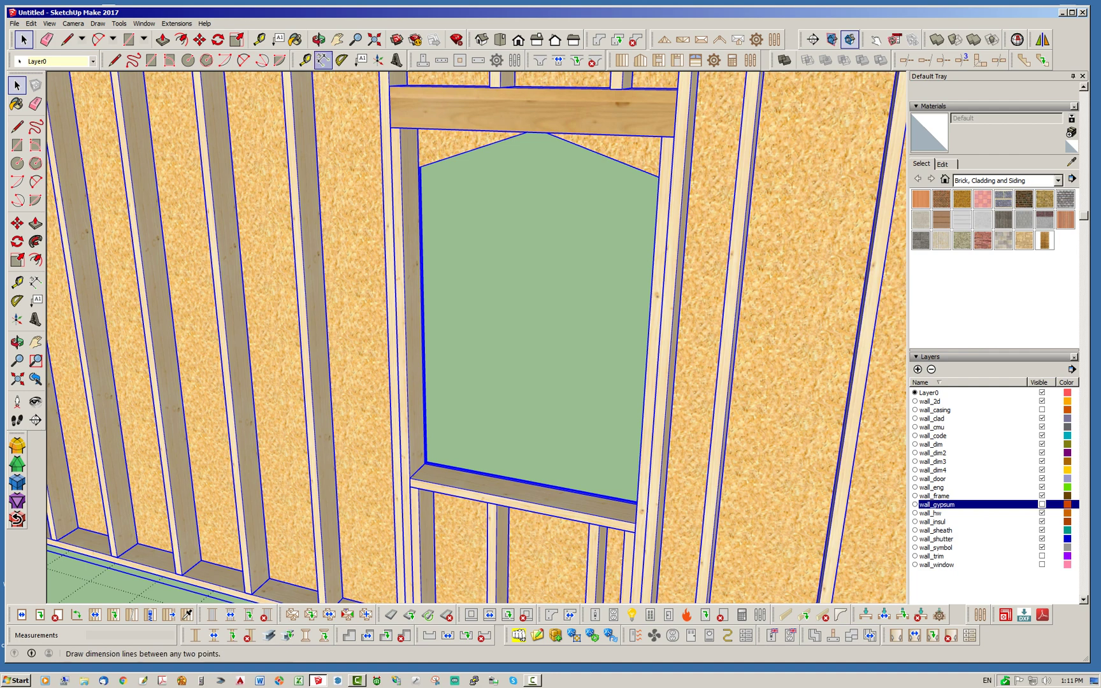
scroll(401, 445, up, 3)
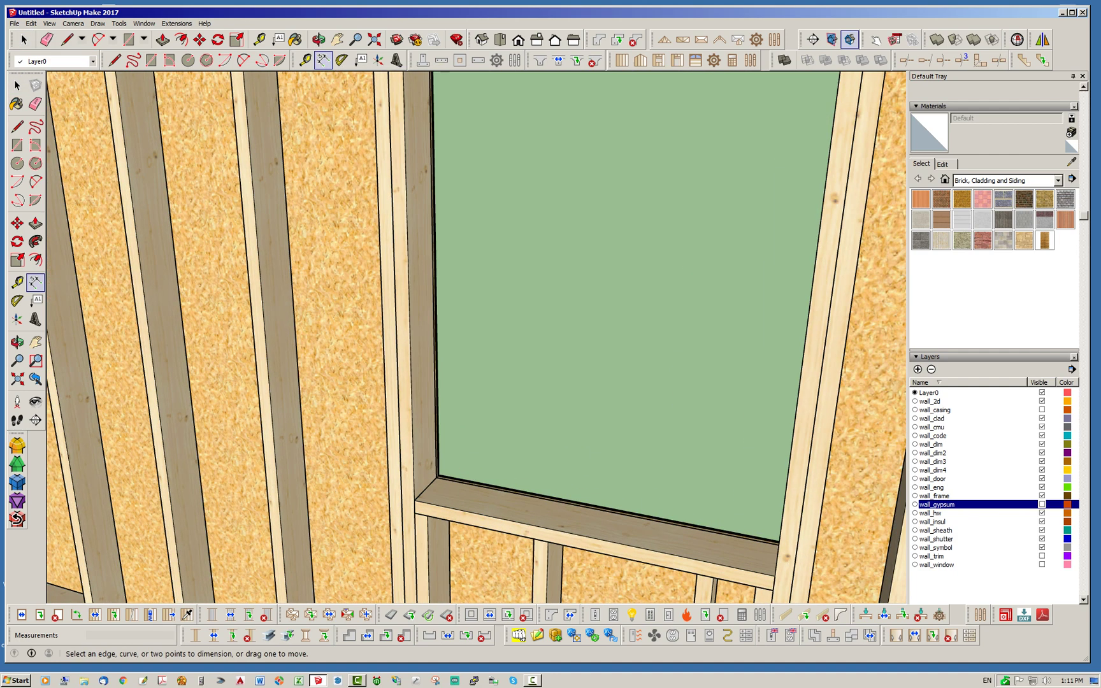
click(415, 502)
scroll(421, 503, down, 3)
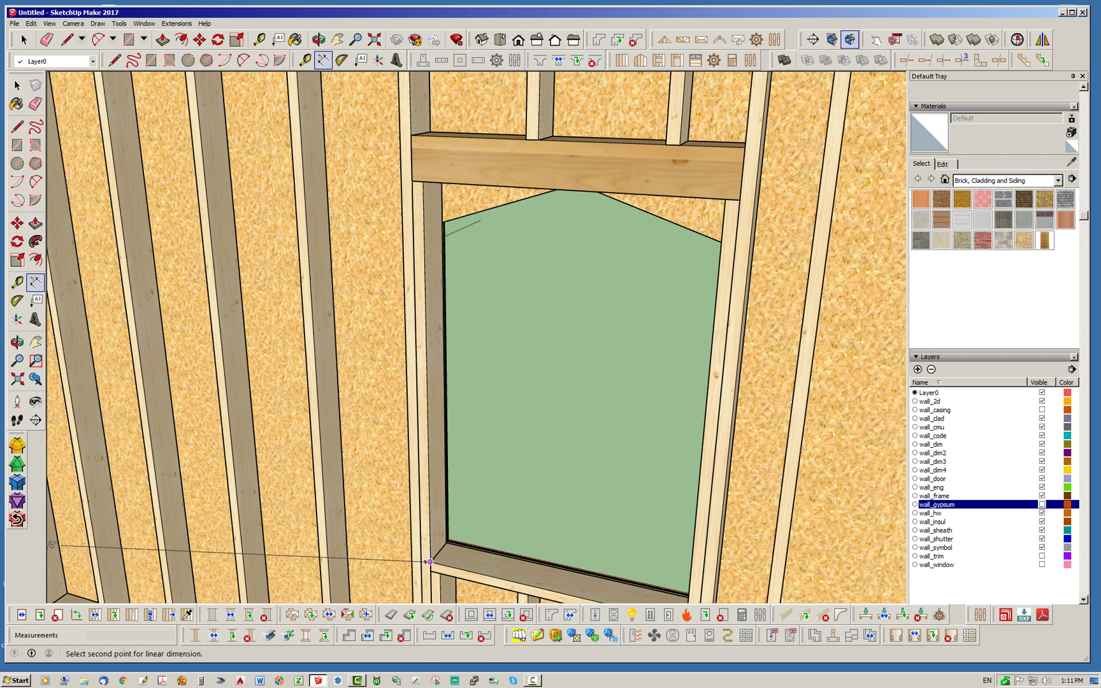
middle_drag(465, 549, 424, 554)
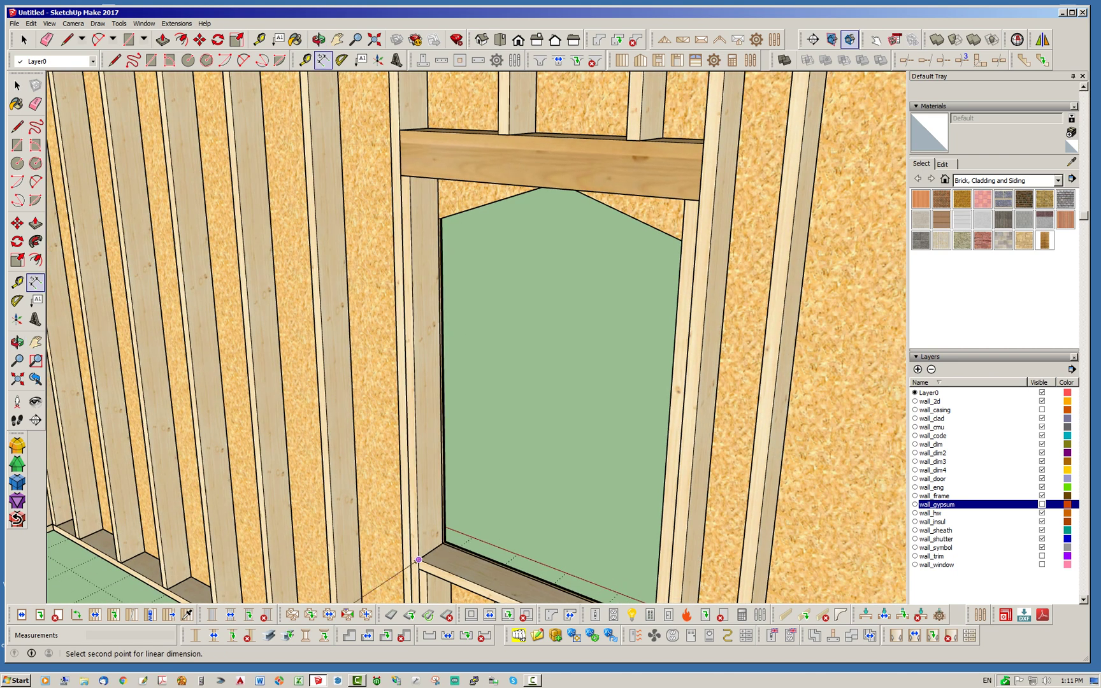
scroll(412, 220, up, 3)
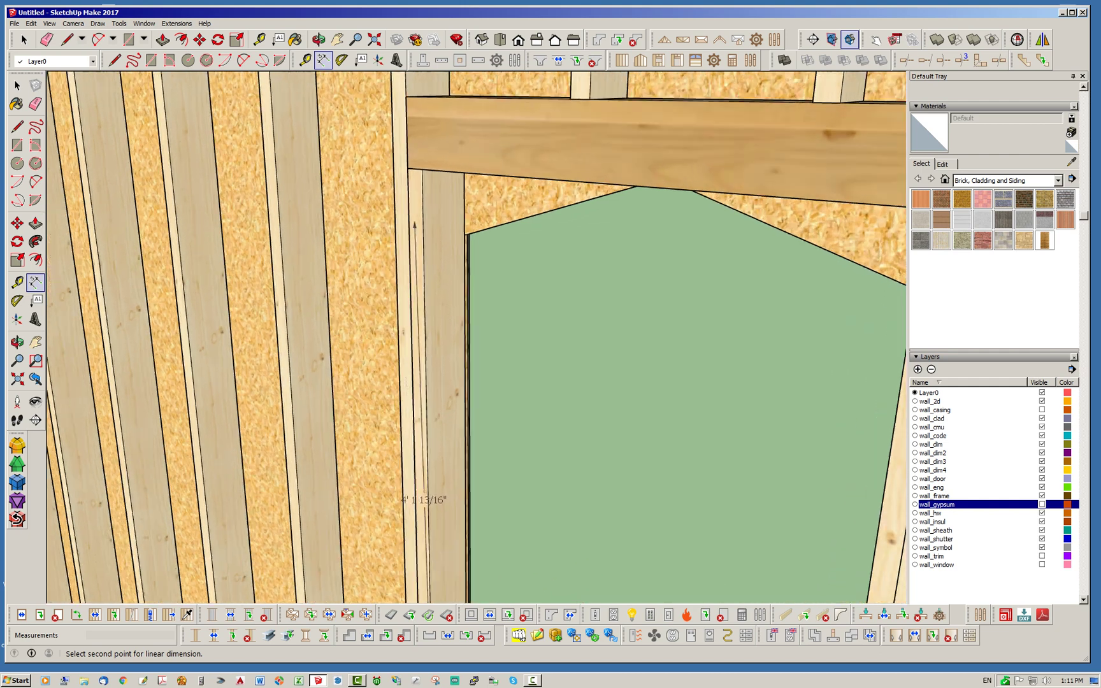
scroll(414, 225, up, 2)
click(473, 240)
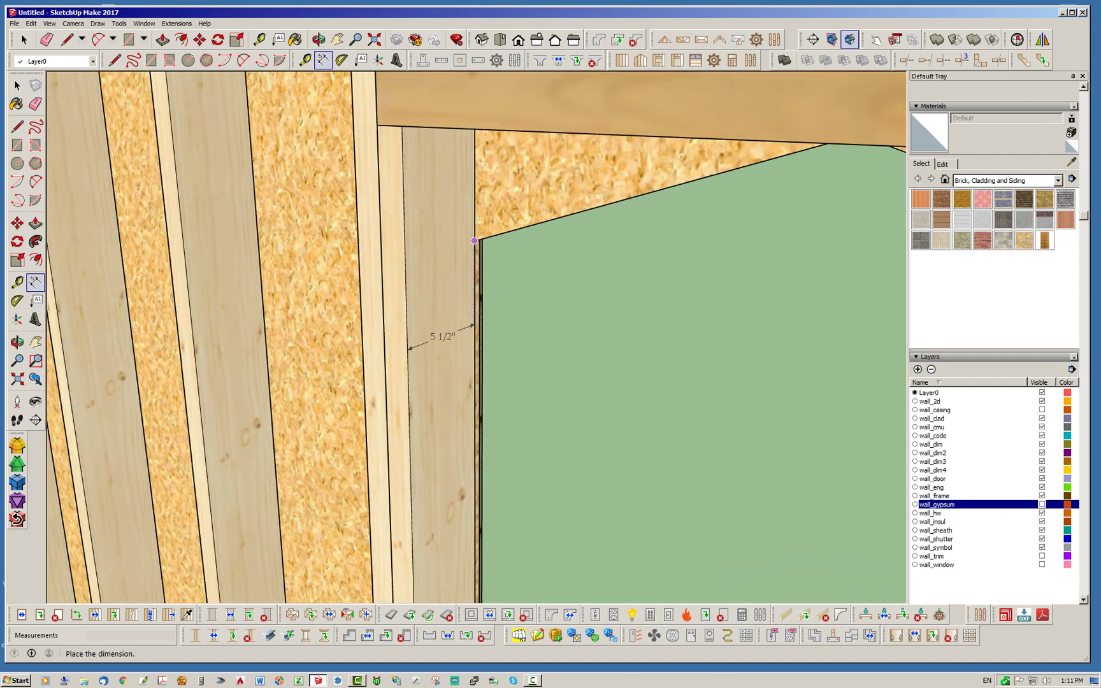
scroll(409, 347, down, 5)
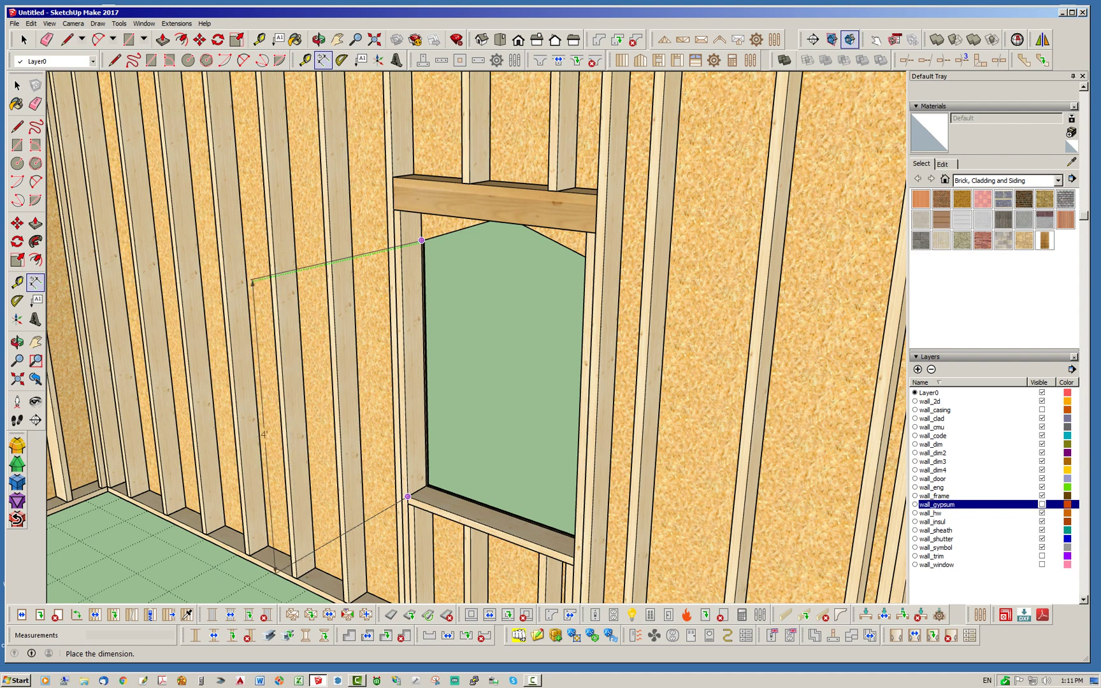
click(263, 389)
middle_drag(263, 389, 509, 357)
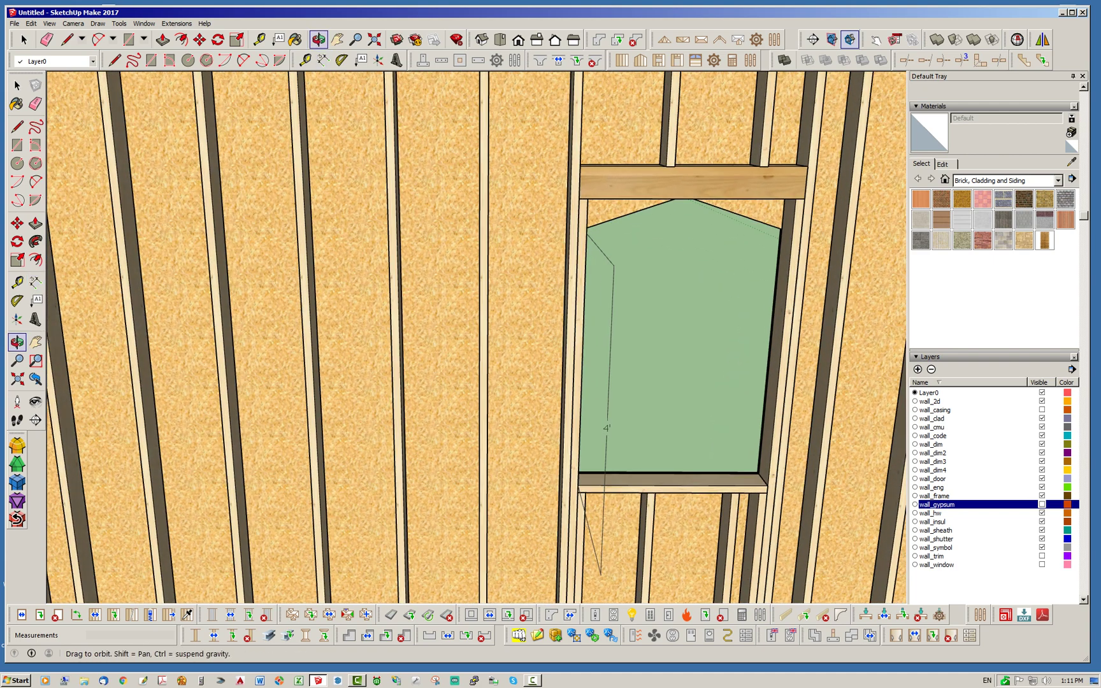
Step: Dimension the short side of the trapezoid window's rough opening vertically from the sill to the header, placing the dimension inside the opening
middle_drag(164, 284, 468, 331)
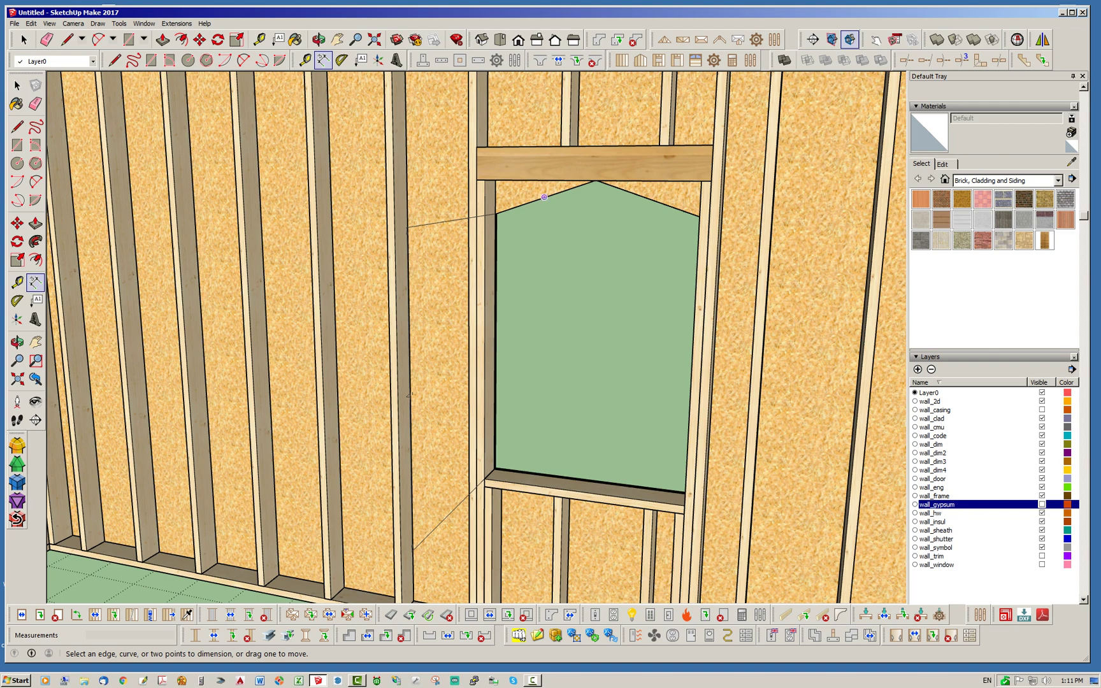
scroll(277, 274, down, 4)
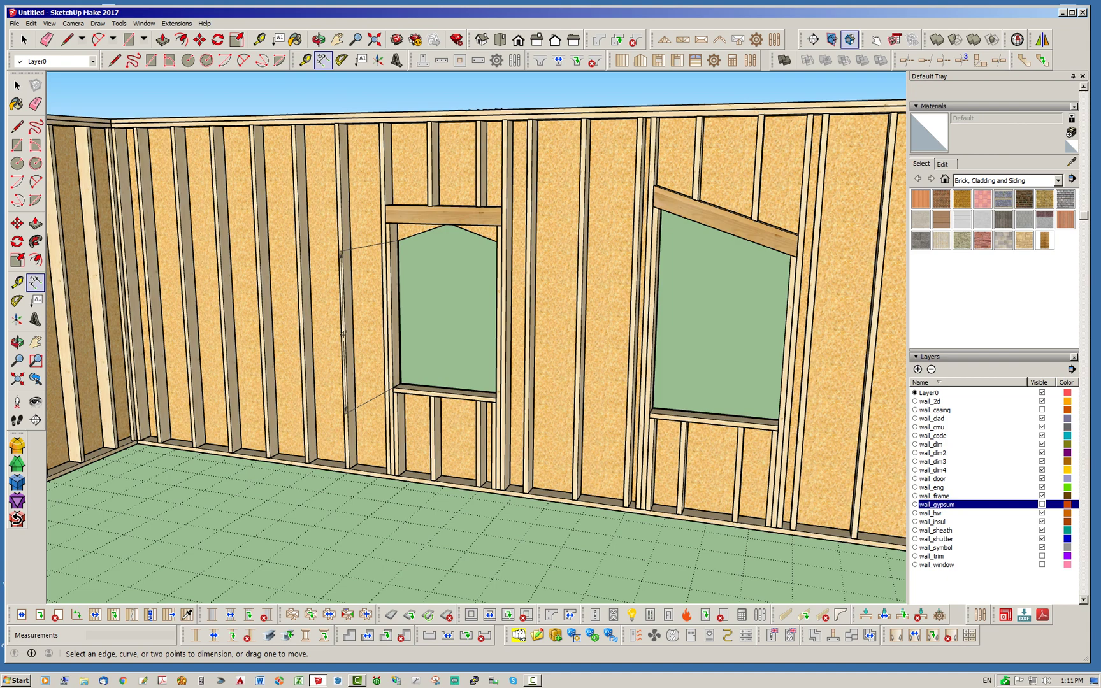
scroll(791, 255, up, 8)
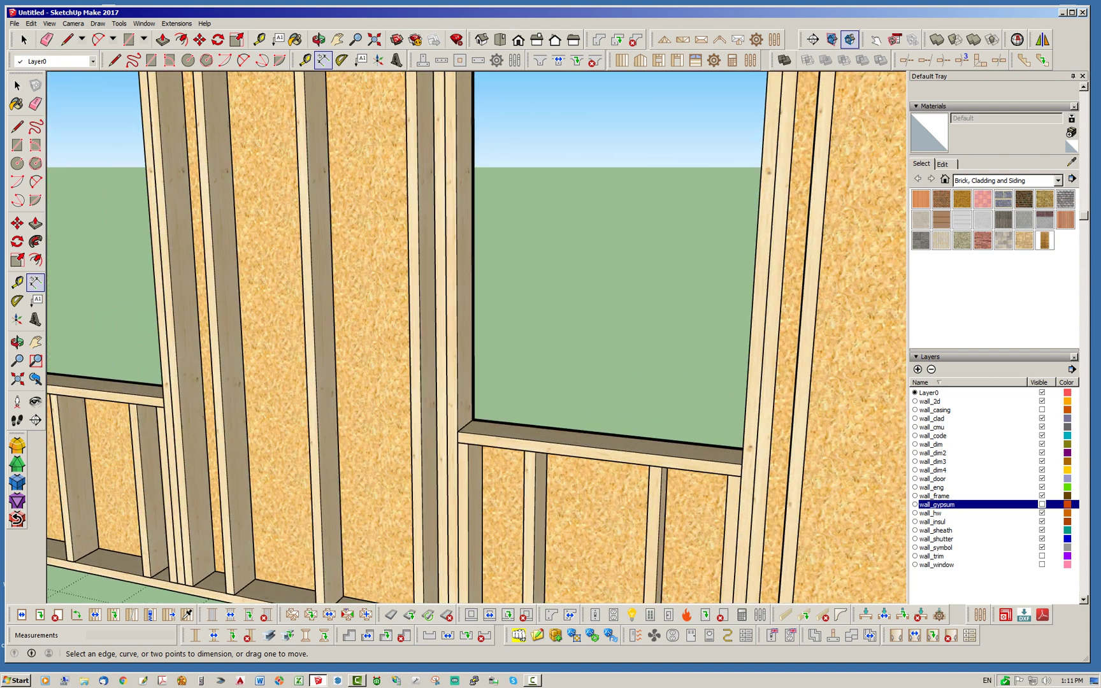
click(740, 464)
scroll(741, 464, down, 3)
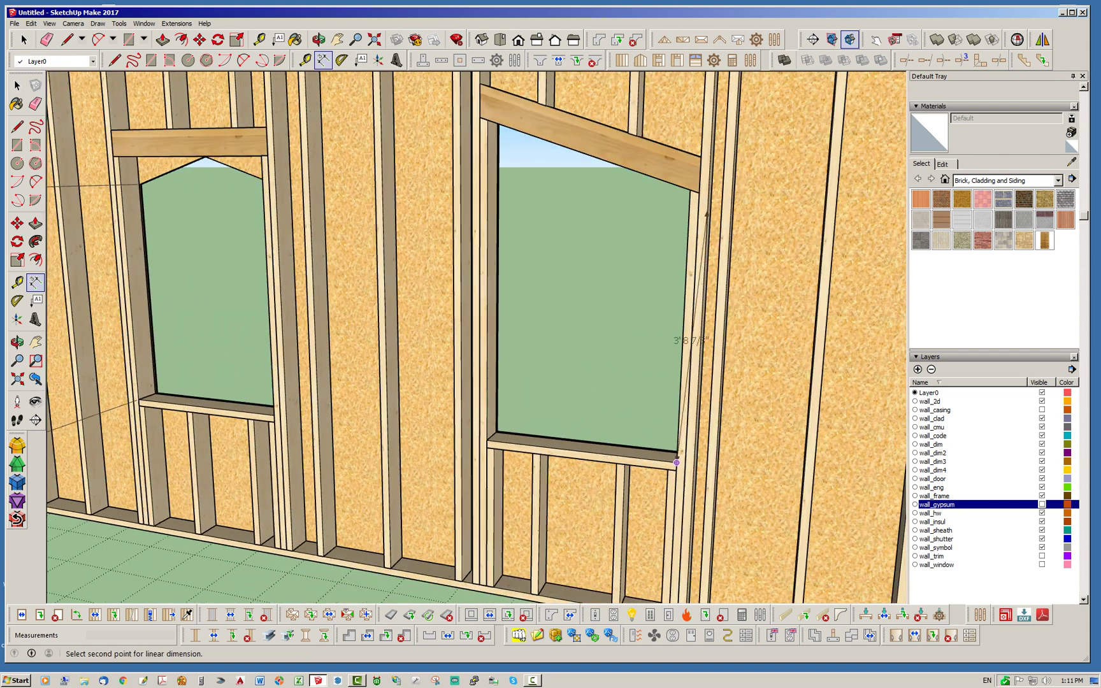
click(689, 190)
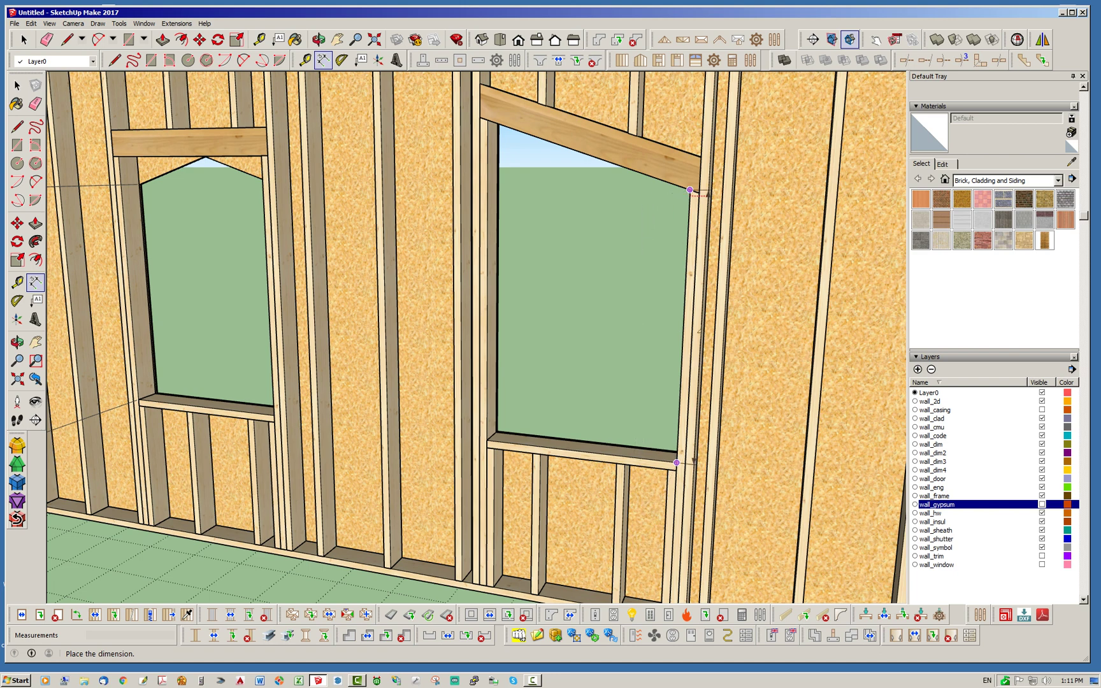
click(611, 322)
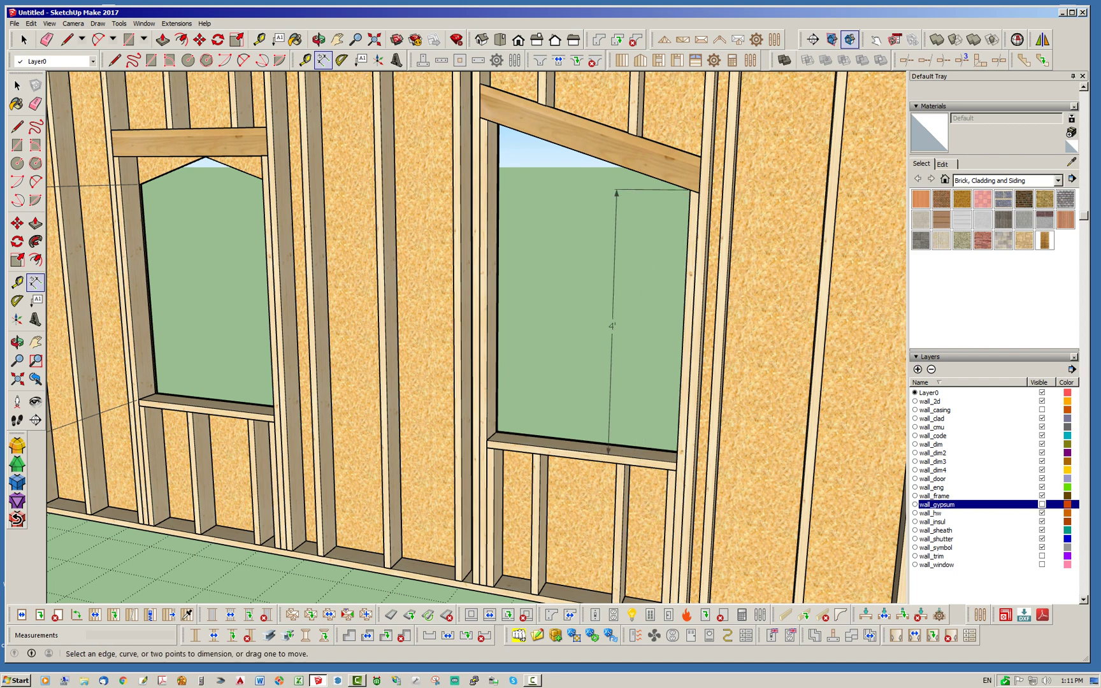
Step: Dimension the tall side of the trapezoid window's rough opening from the sill to the header, placing the dimension outside the opening
click(486, 439)
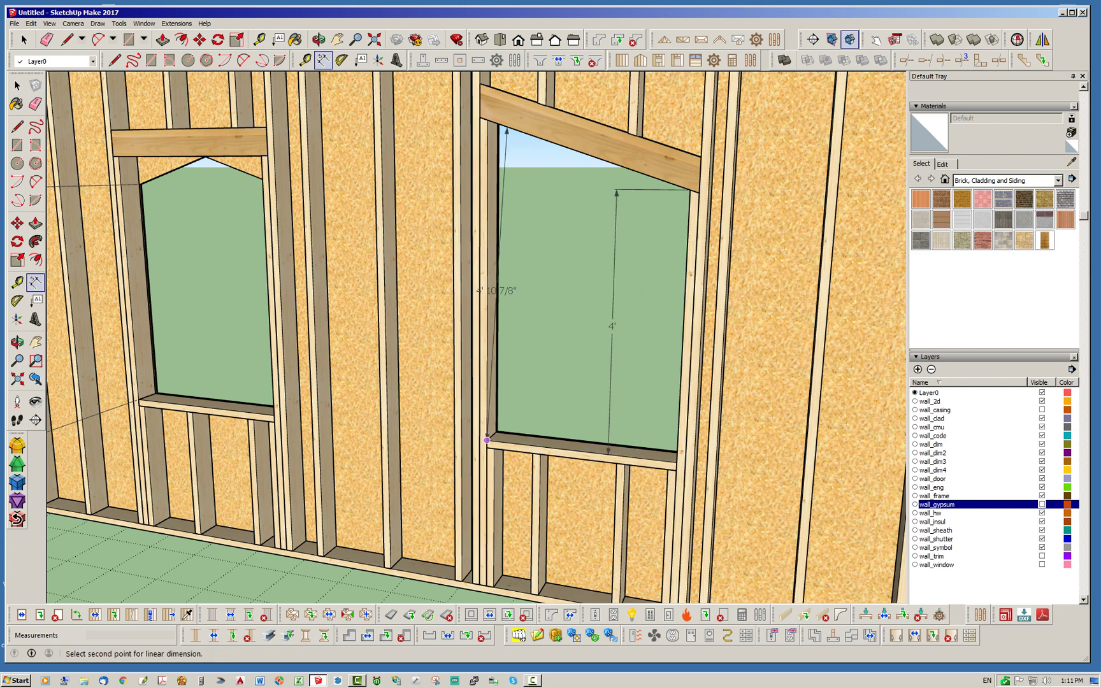
click(487, 120)
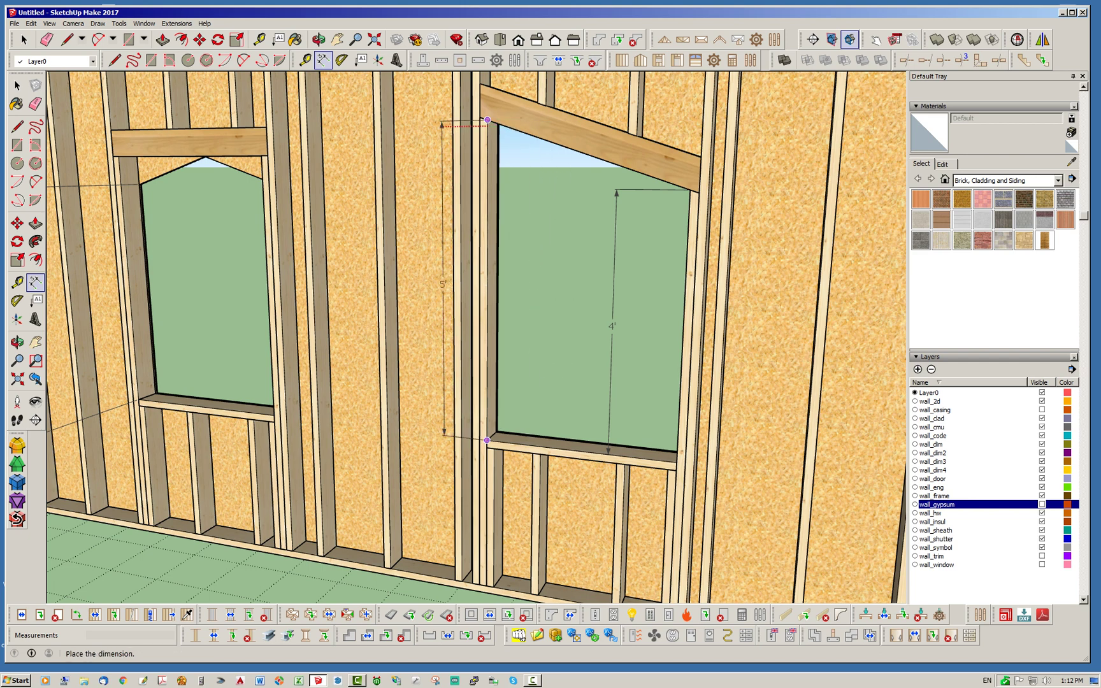
click(426, 128)
key(space)
Step: Open the trapezoid window for editing and move its settings dialog clear of the opening
middle_drag(426, 134, 453, 143)
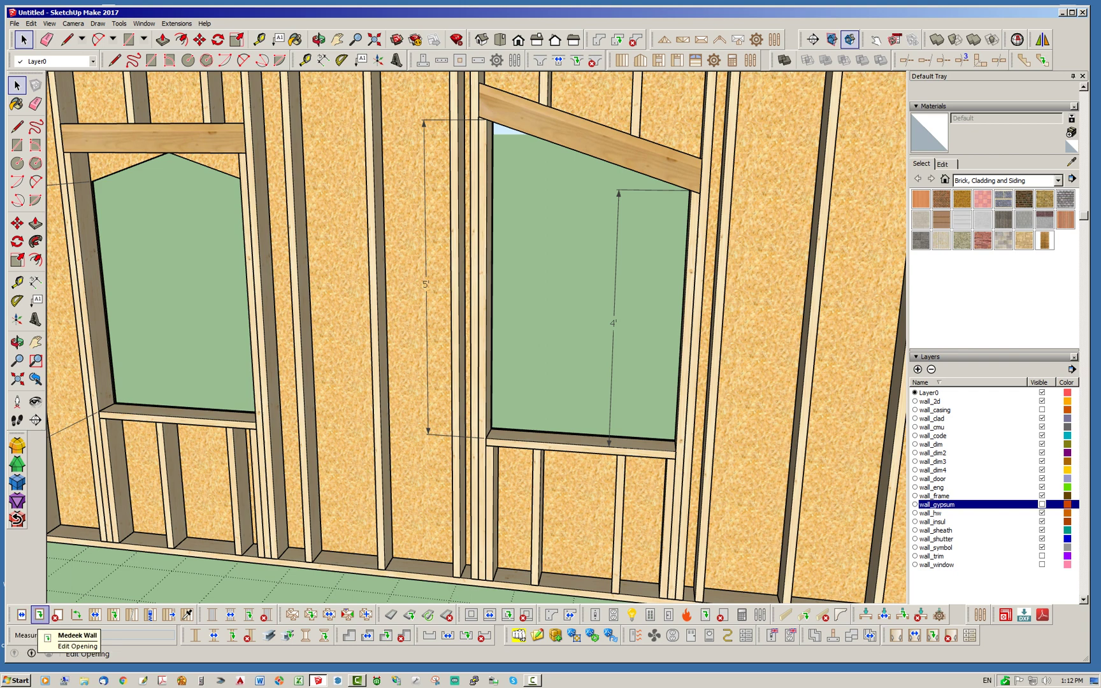
click(40, 614)
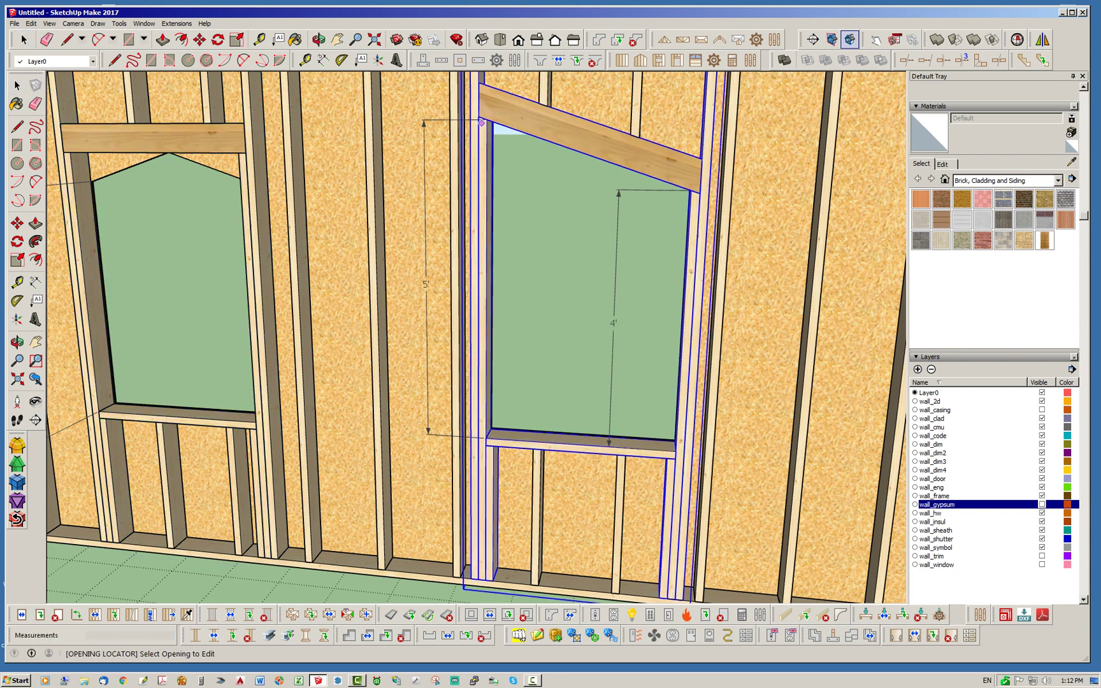
click(566, 128)
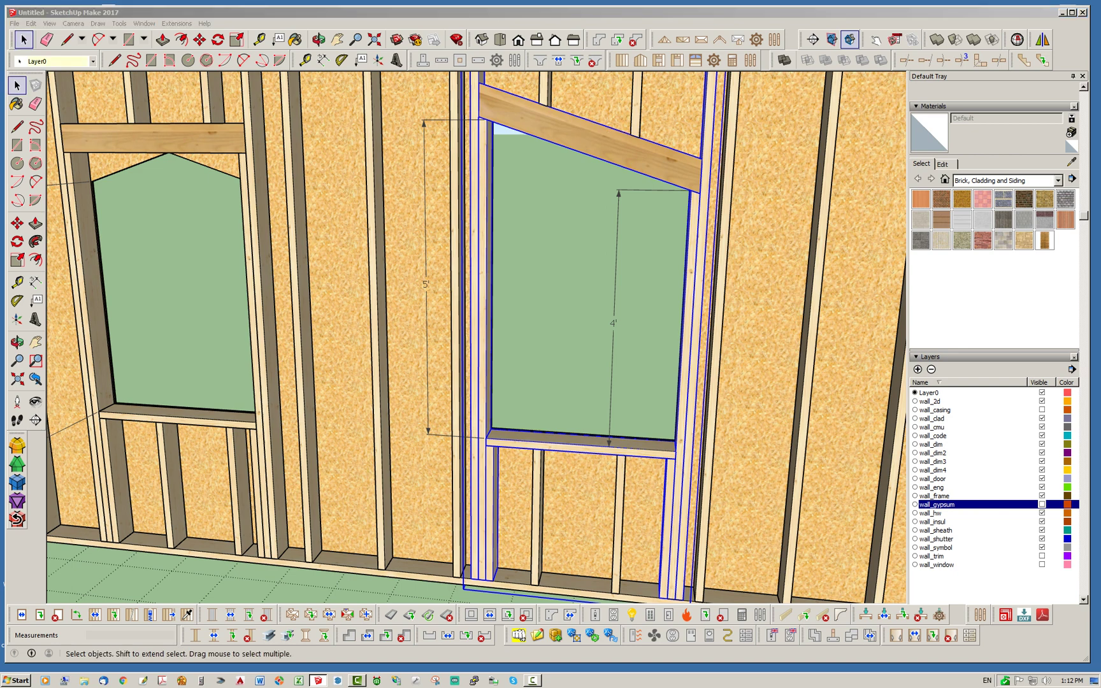
drag(663, 81, 764, 80)
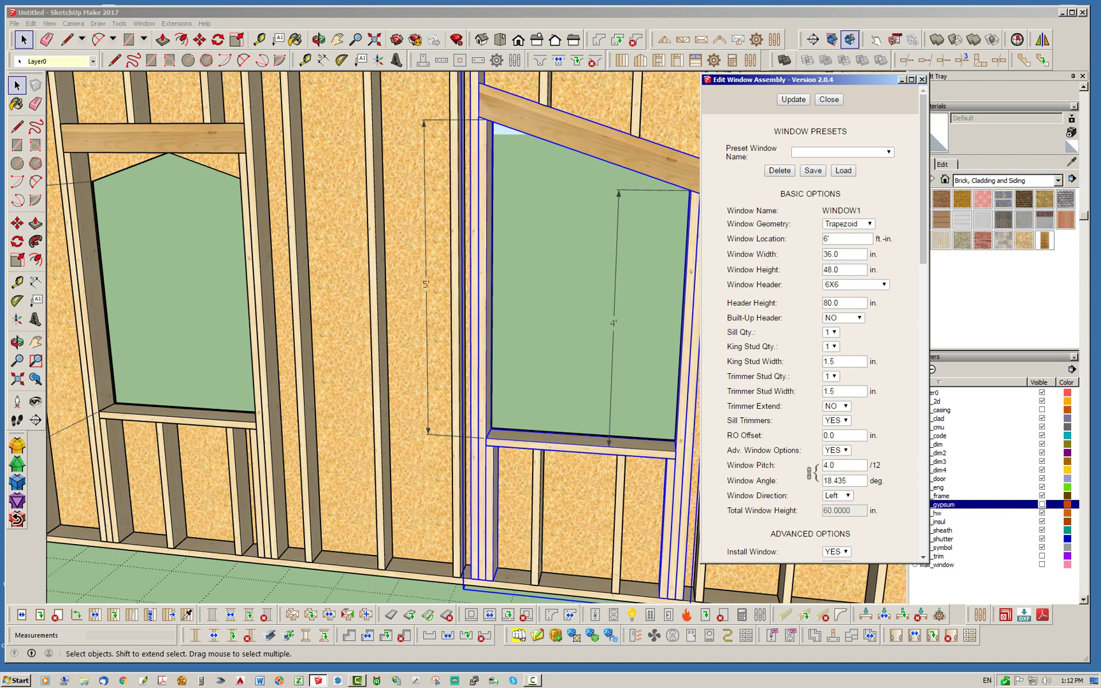
Step: Set the trapezoid window's direction to Right and update the assembly, viewing it from the exterior side of the wall
middle_drag(573, 306, 312, 290)
middle_drag(522, 254, 398, 302)
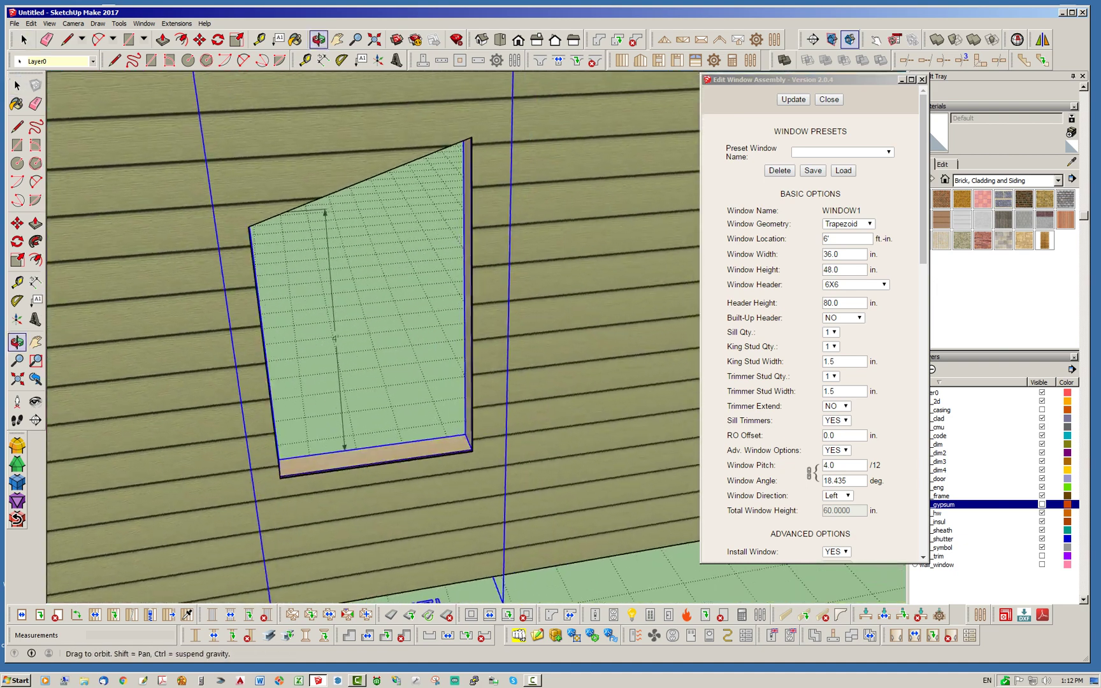
scroll(415, 385, down, 4)
scroll(420, 455, up, 3)
scroll(366, 455, down, 2)
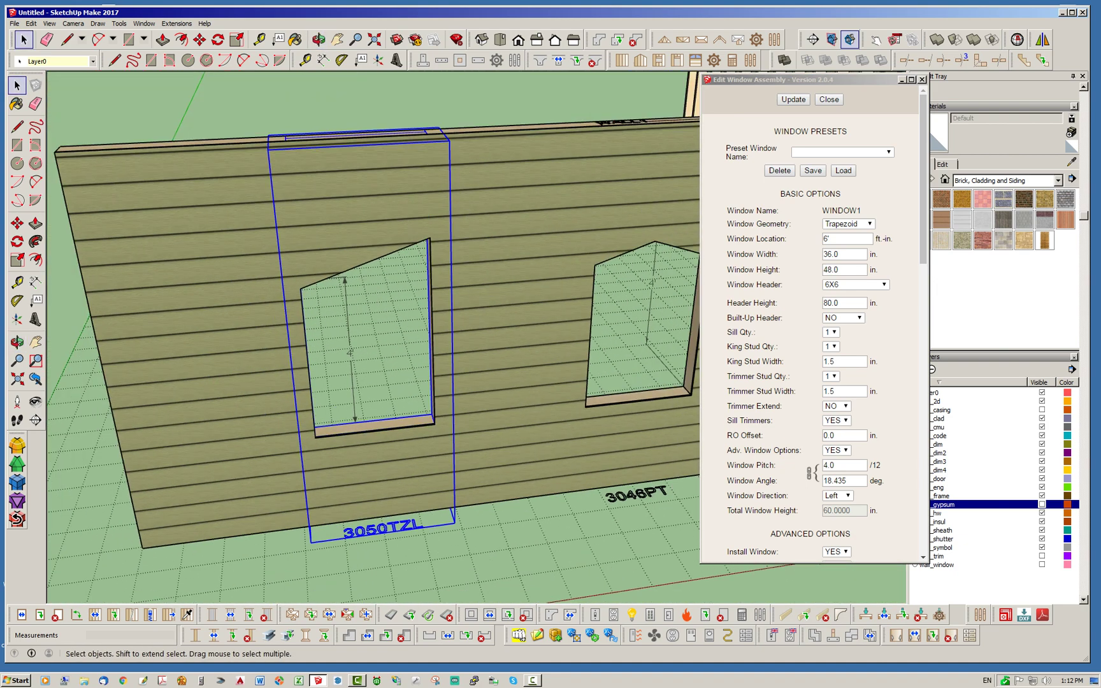
scroll(379, 510, up, 2)
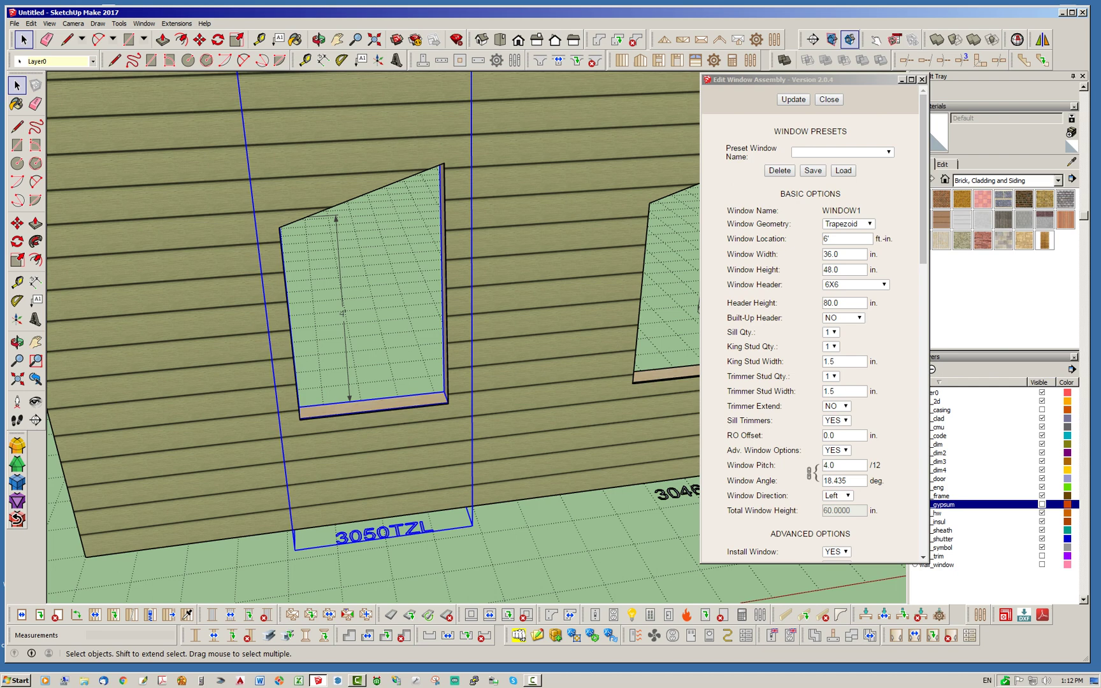
middle_drag(381, 417, 348, 402)
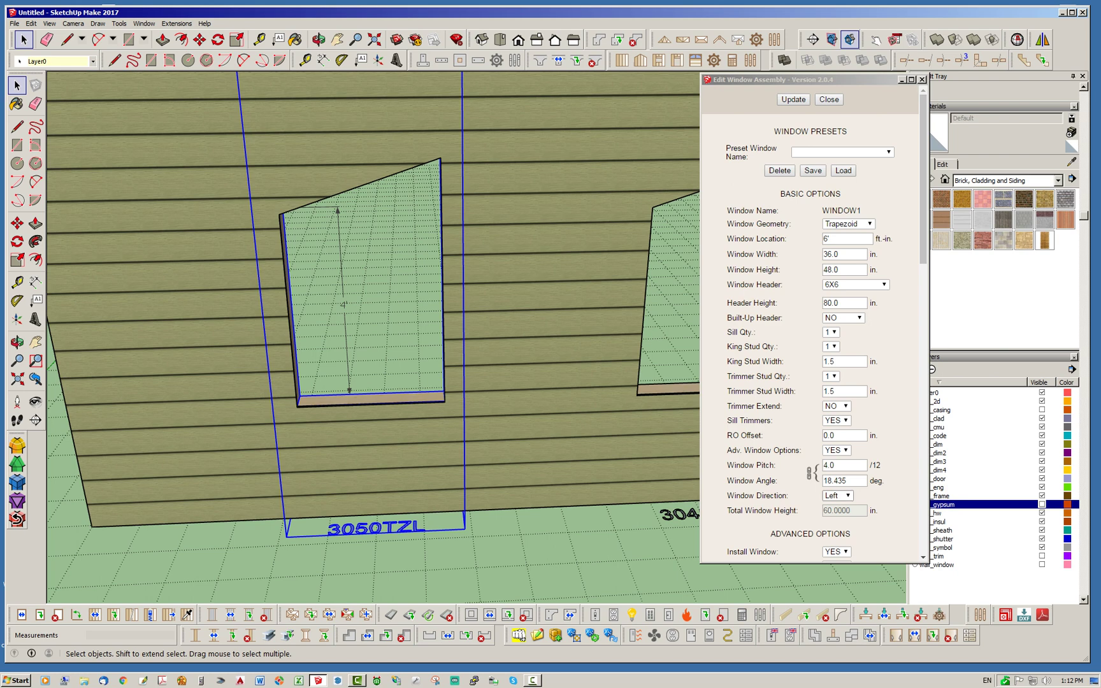
click(838, 496)
click(838, 496)
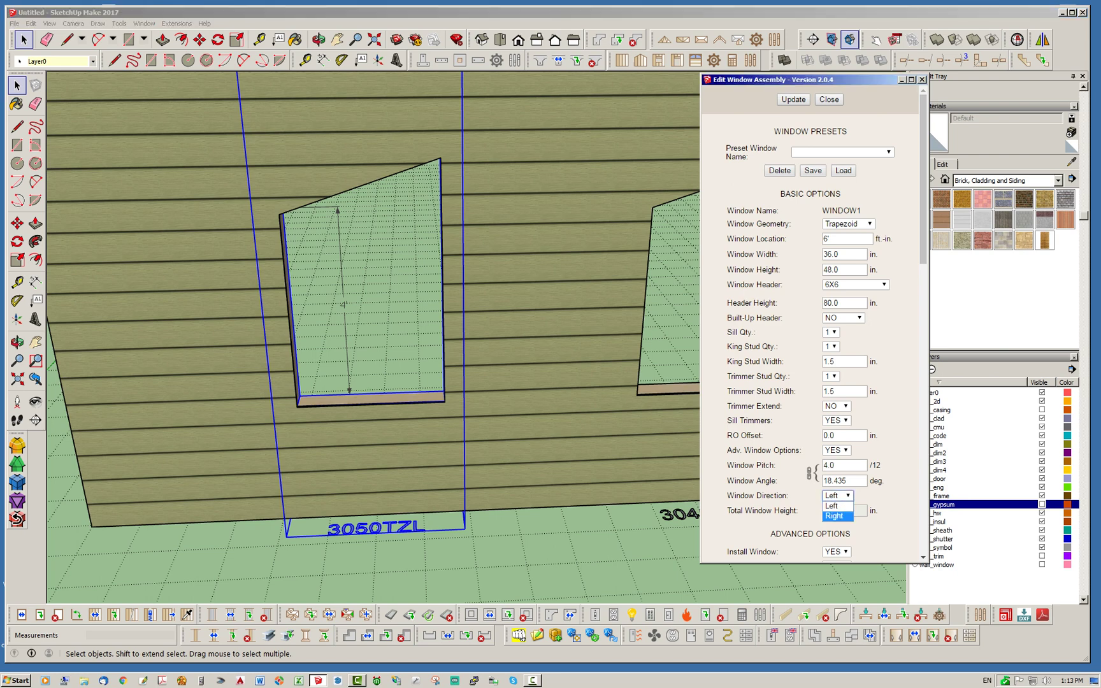
click(836, 516)
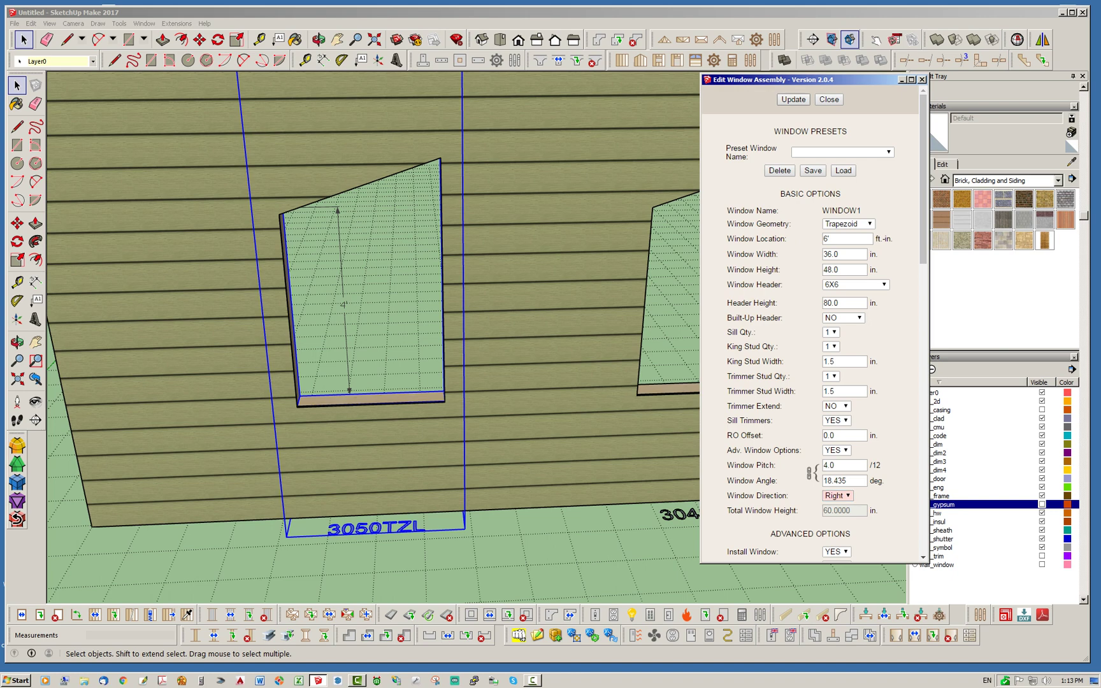
click(793, 99)
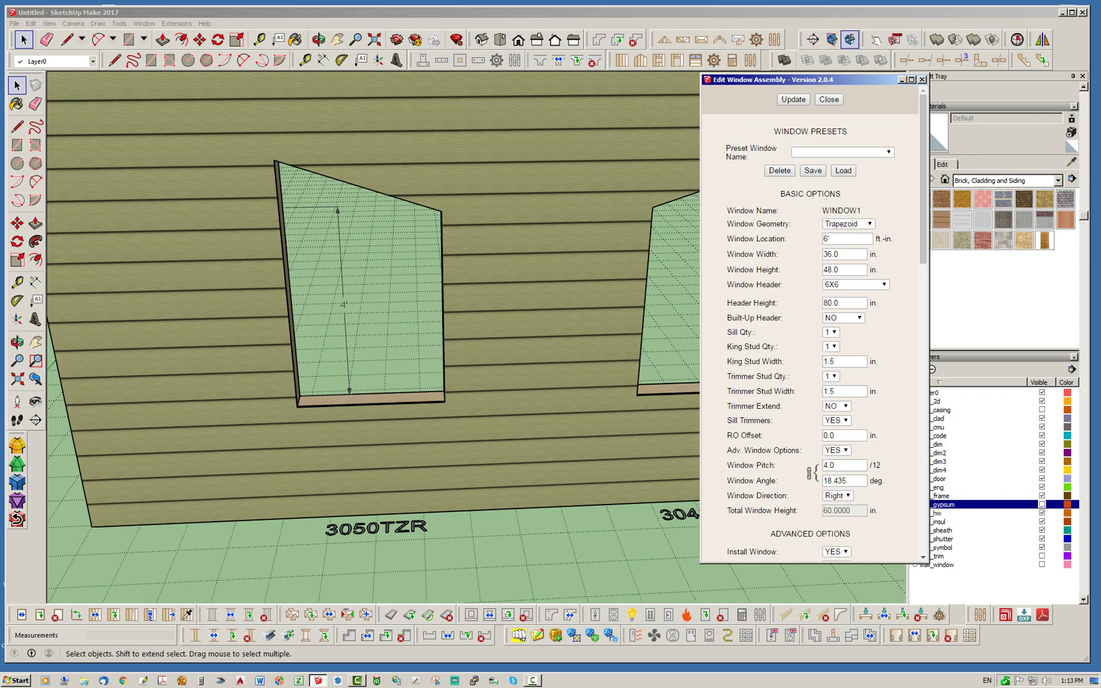
Step: Set the trapezoid window's pitch to 3/12 and update the assembly
middle_drag(369, 344, 354, 363)
middle_drag(372, 318, 376, 317)
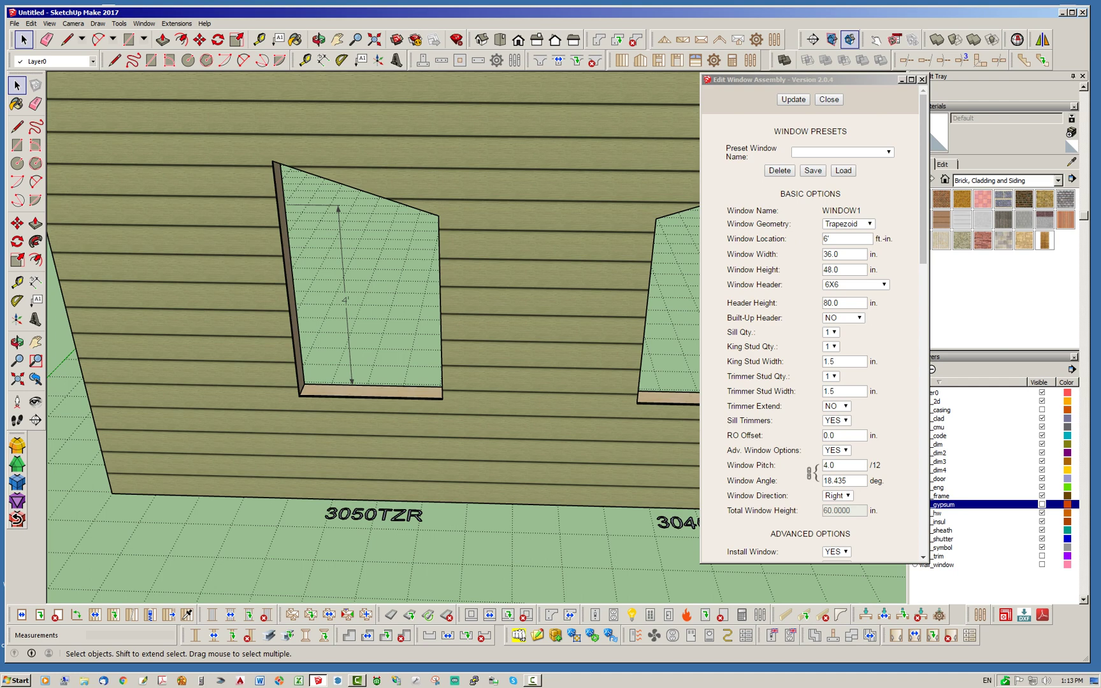
double_click(829, 465)
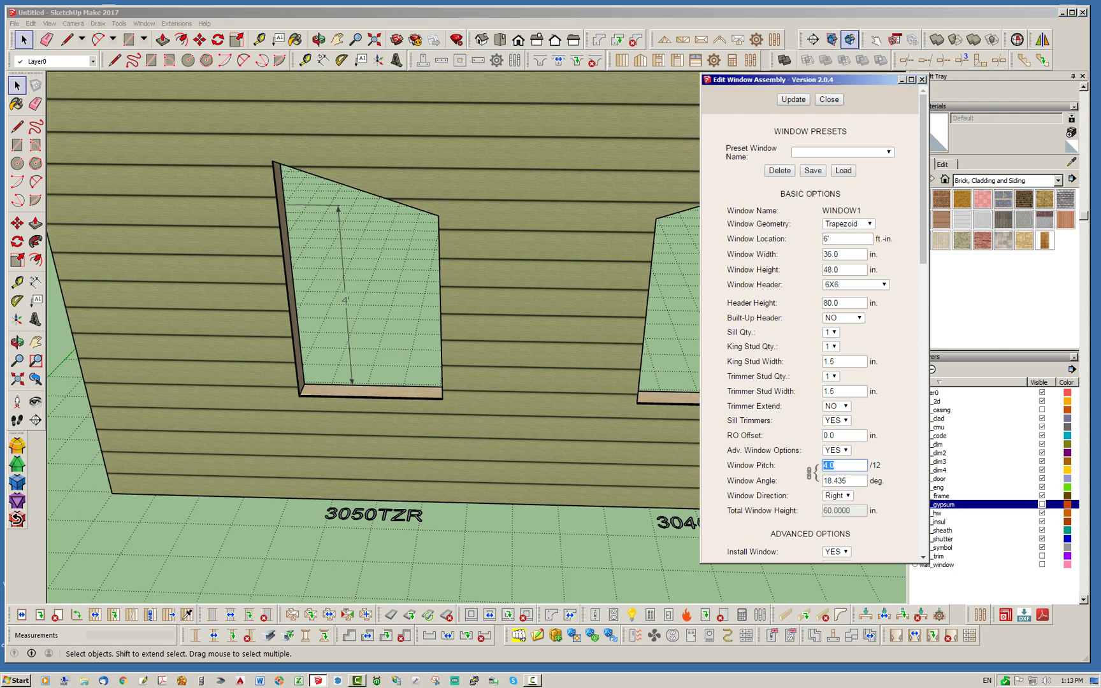
text(3)
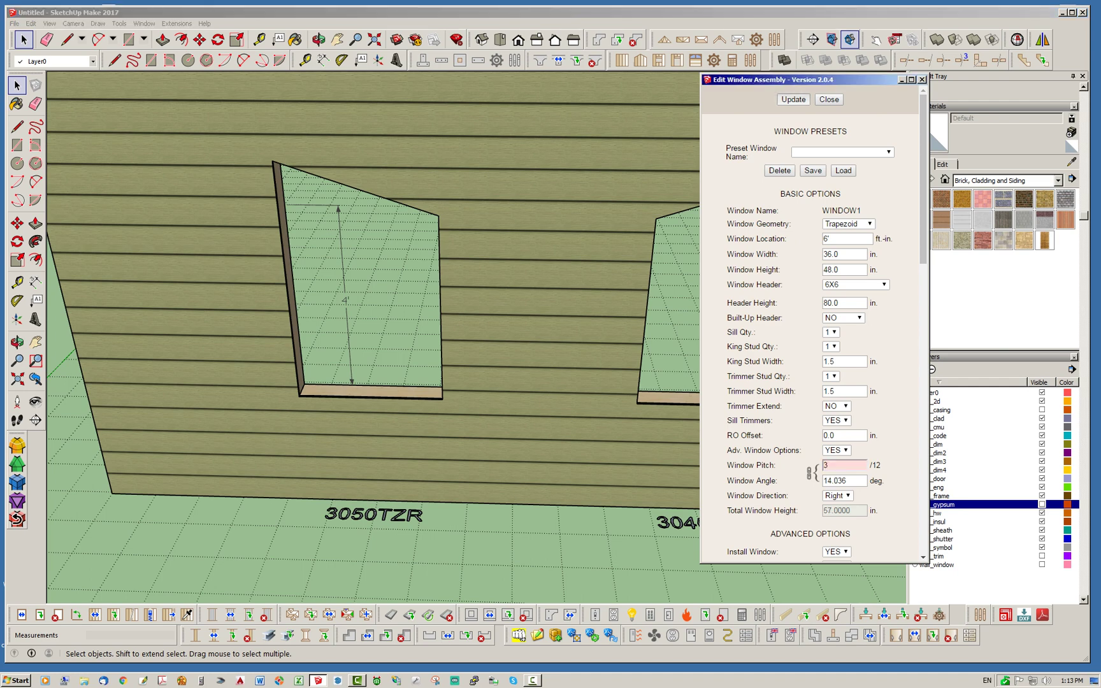
click(793, 100)
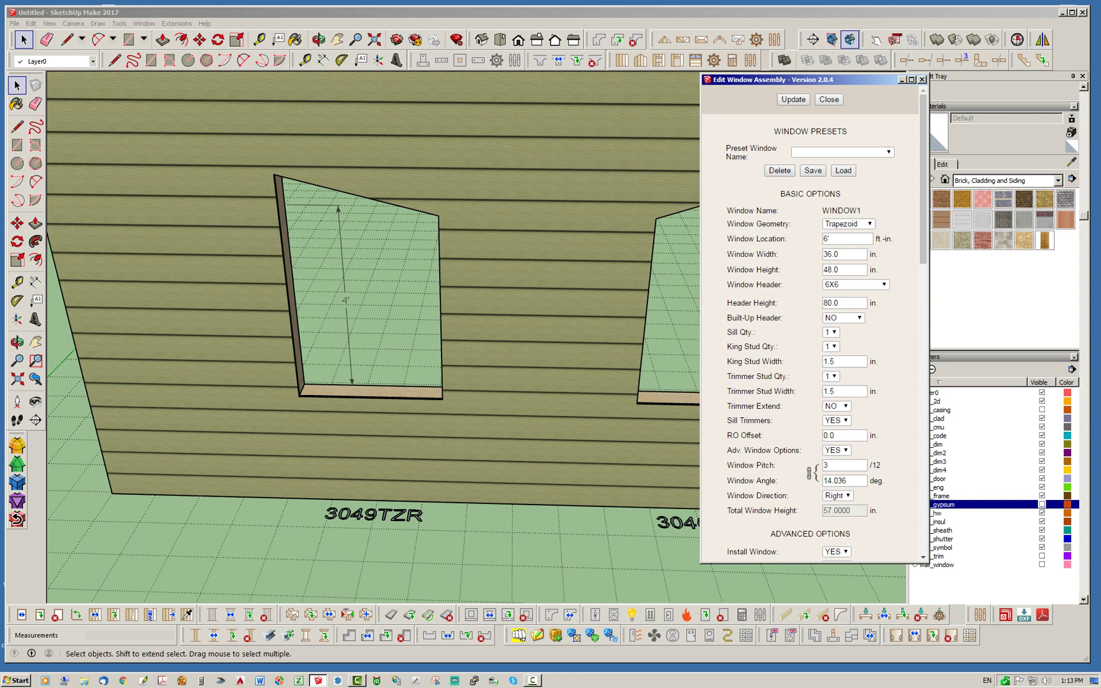
Step: Examine the trapezoid window's sloped header and rough-opening framing from the interior side of the wall
mouse_move(306, 382)
middle_down()
mouse_move(407, 408)
mouse_move(576, 375)
middle_up()
scroll(239, 257, down, 4)
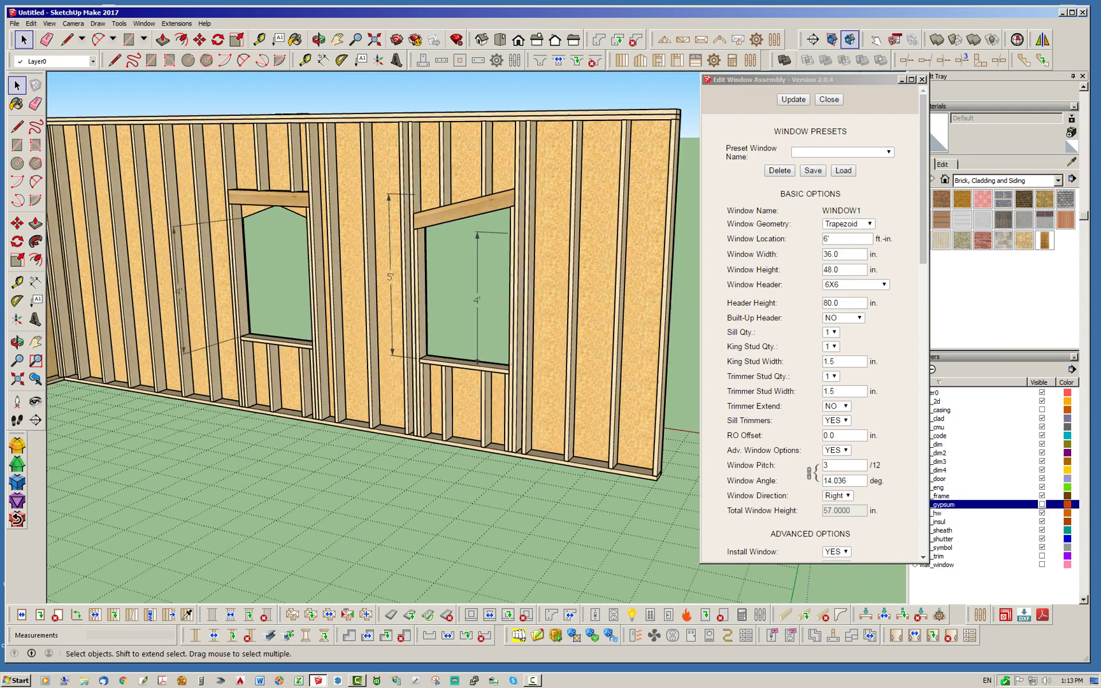
scroll(526, 202, up, 6)
middle_drag(525, 202, 621, 261)
scroll(581, 247, down, 3)
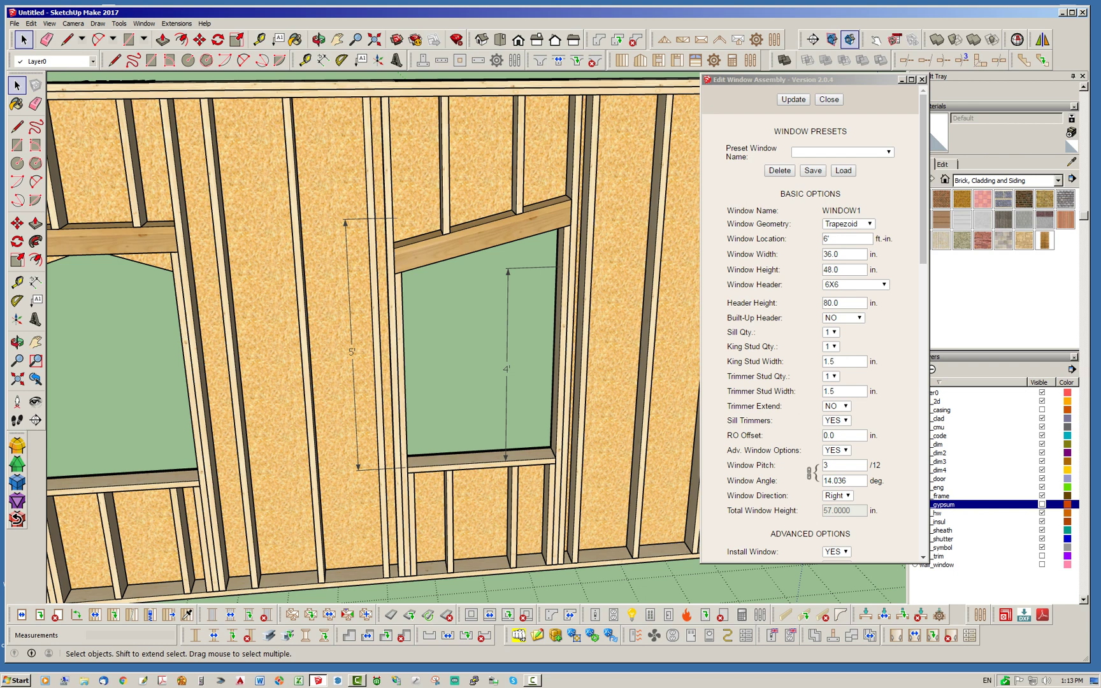
scroll(327, 268, up, 2)
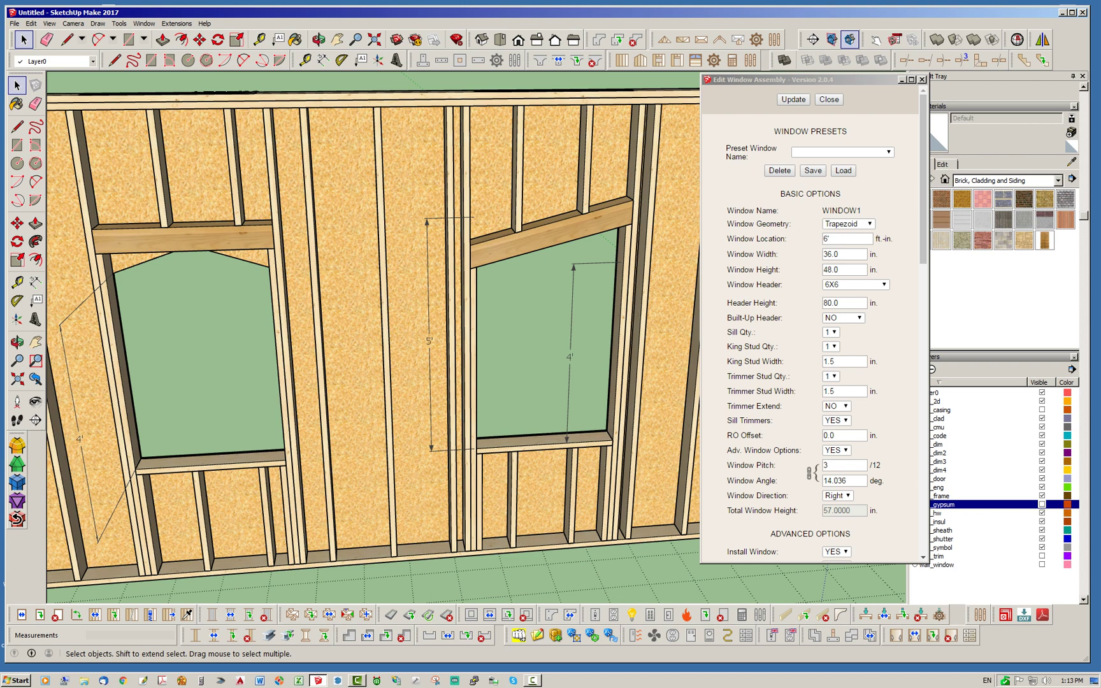
Step: Examine the pentagon window's flat header and peaked sheathing cutout, comparing its framing with the trapezoid window's
middle_drag(191, 274, 245, 241)
scroll(245, 241, up, 3)
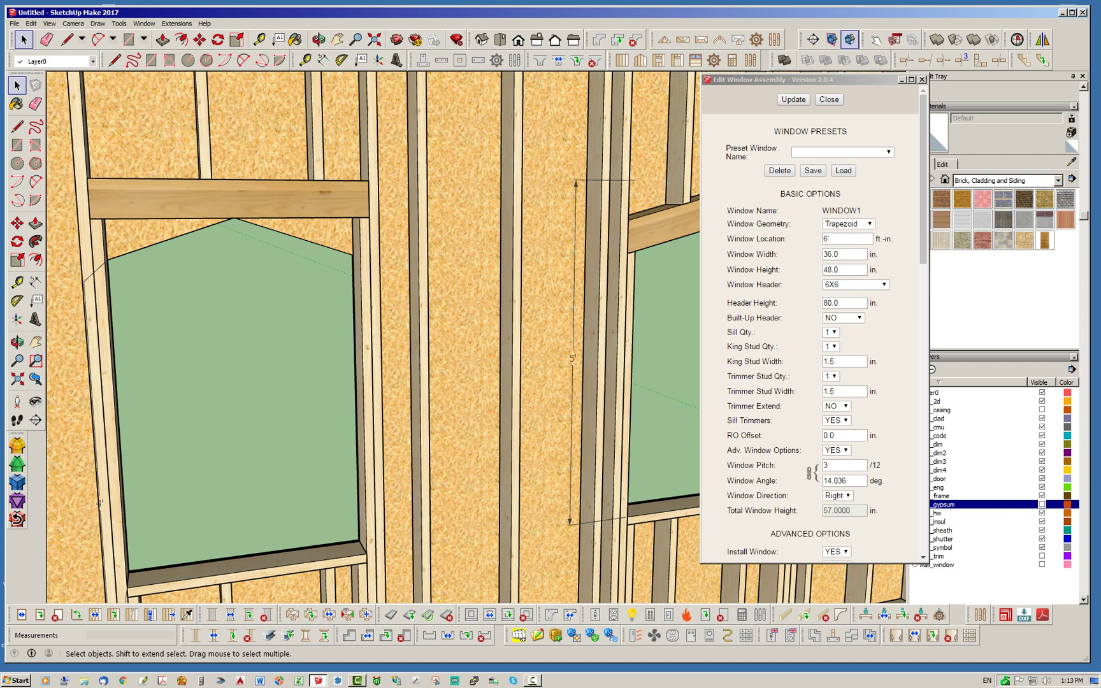
scroll(446, 239, down, 4)
middle_drag(446, 239, 369, 223)
scroll(270, 242, up, 3)
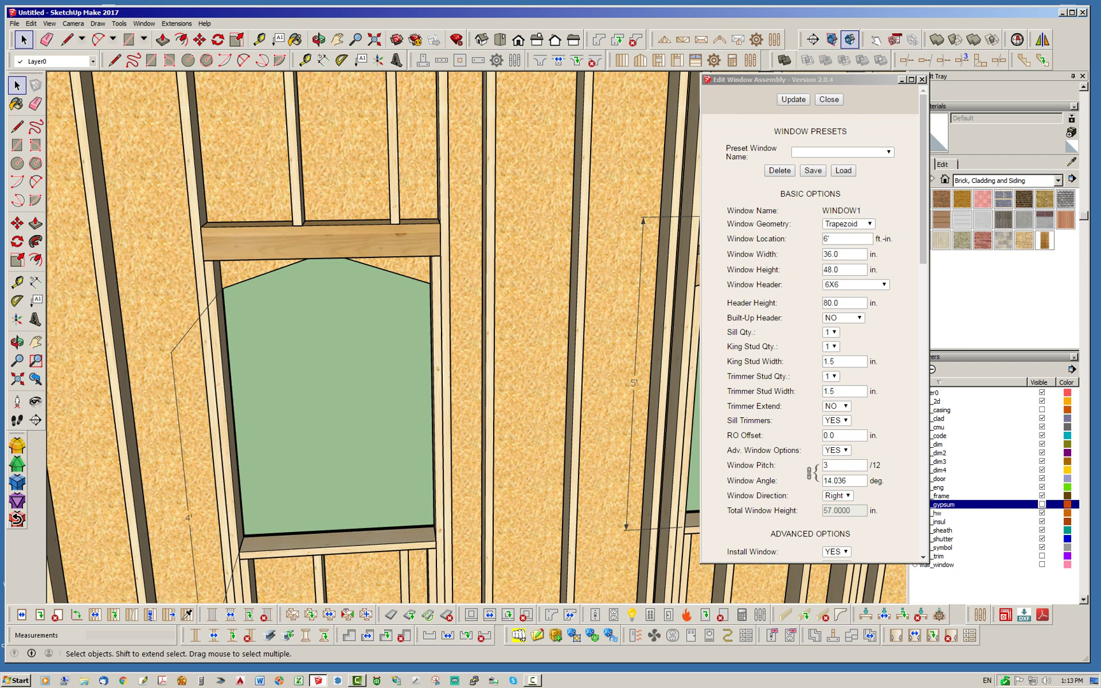
middle_drag(357, 382, 382, 330)
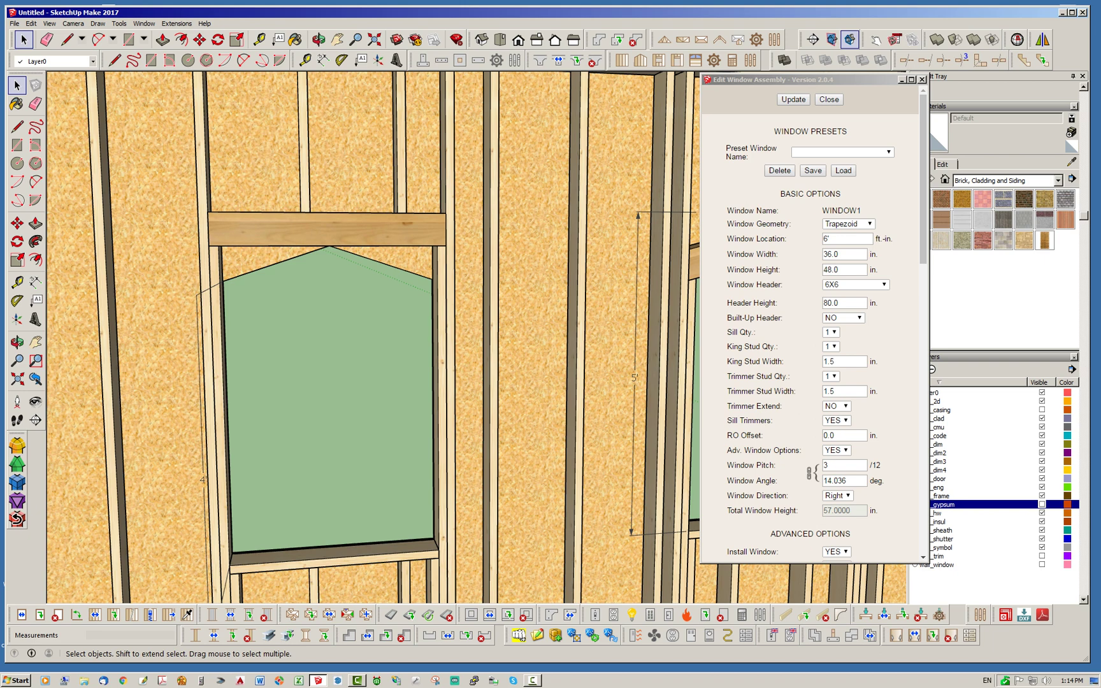
middle_drag(383, 331, 331, 369)
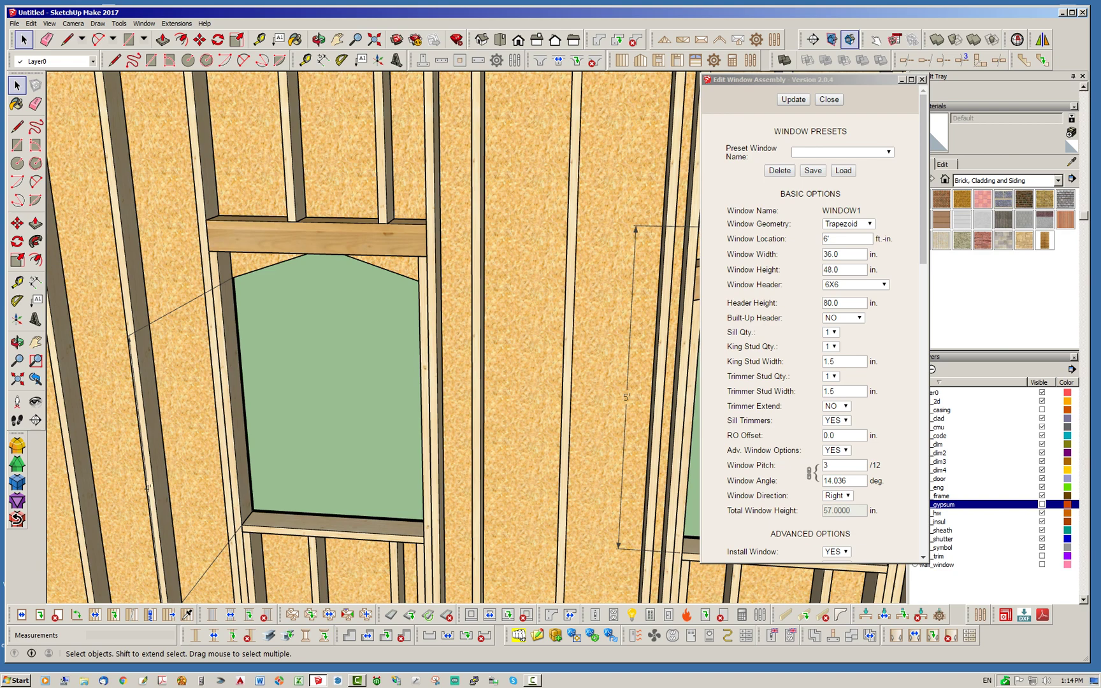
middle_drag(207, 357, 202, 324)
scroll(197, 320, down, 2)
middle_drag(344, 367, 338, 382)
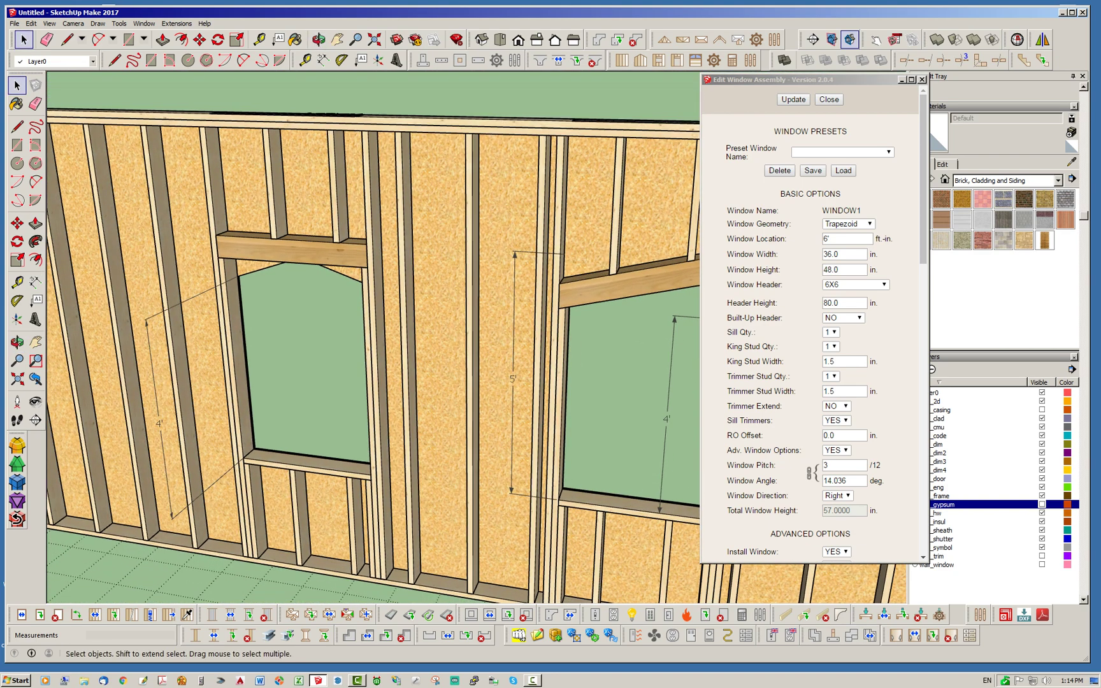
mouse_move(408, 357)
middle_down()
mouse_move(376, 341)
mouse_move(340, 344)
mouse_move(430, 330)
middle_up()
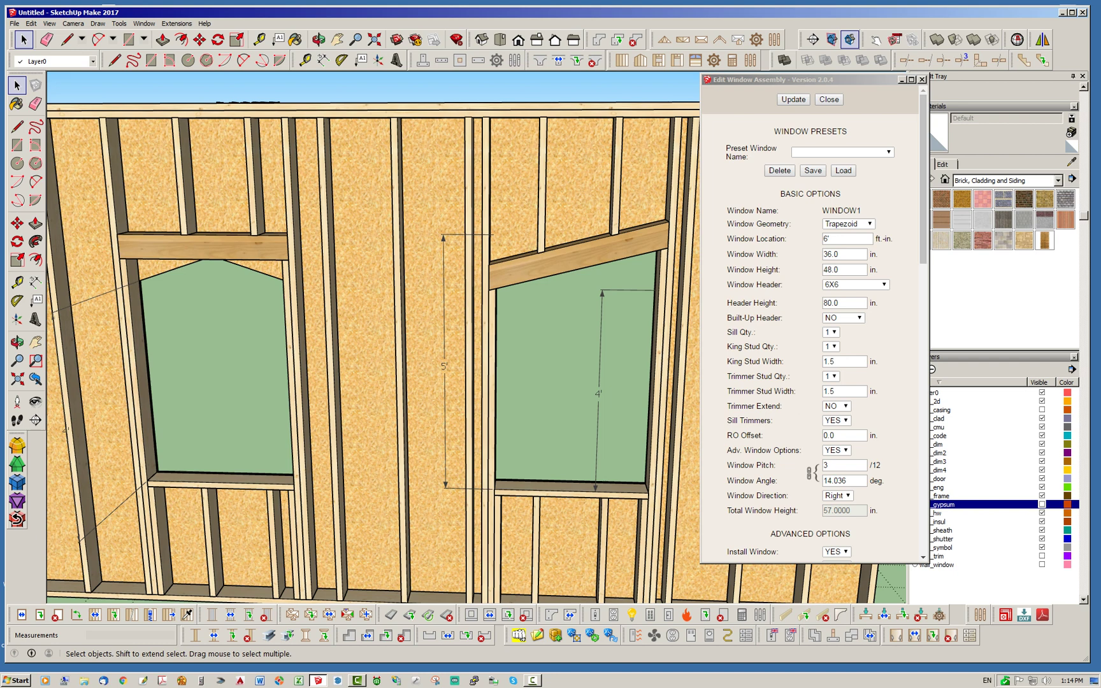
mouse_move(408, 344)
middle_down()
mouse_move(411, 366)
mouse_move(408, 342)
middle_up()
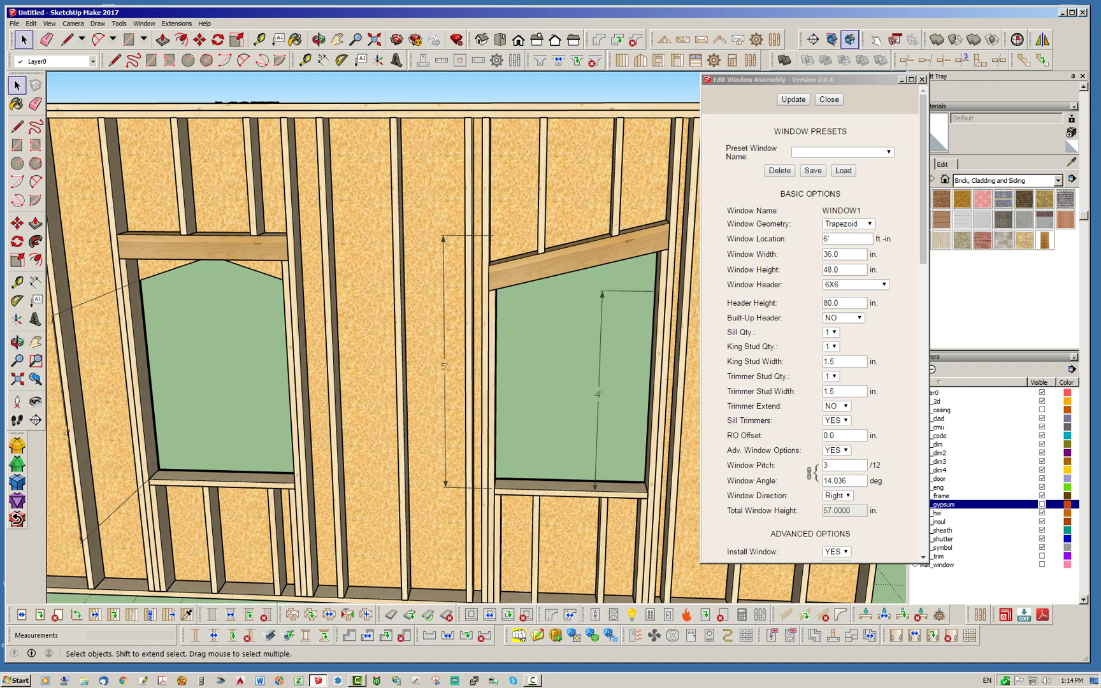
Step: Set the trapezoid window's built-up header to RAISED, update the assembly and inspect the raised header framing
scroll(378, 302, down, 2)
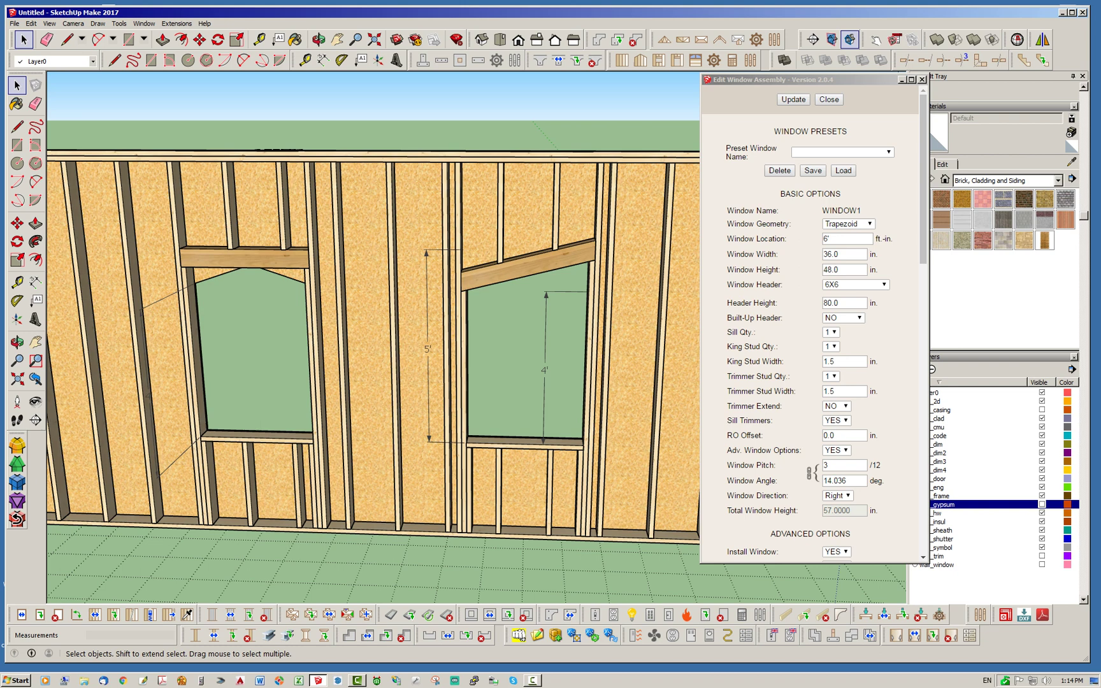
click(844, 317)
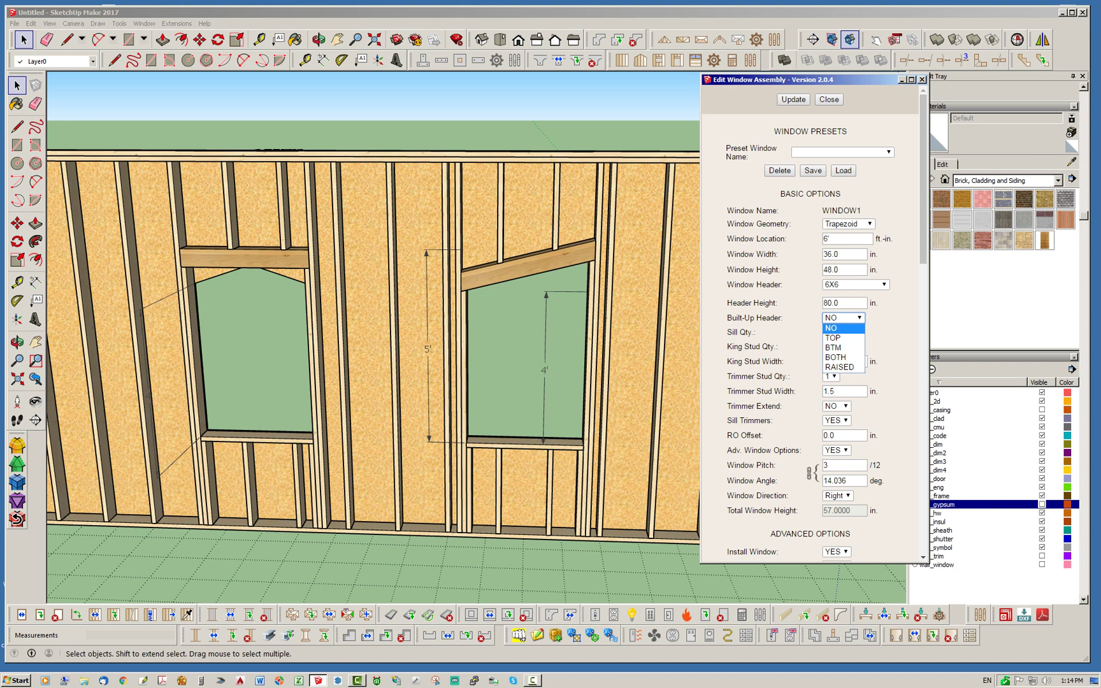
click(839, 367)
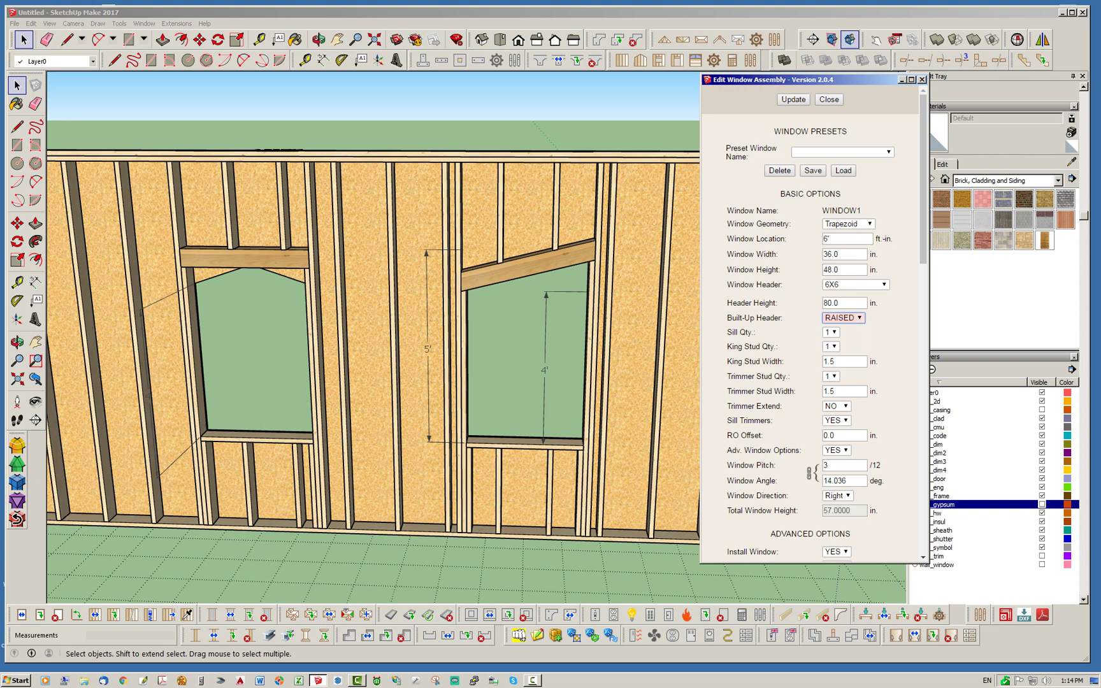
click(793, 100)
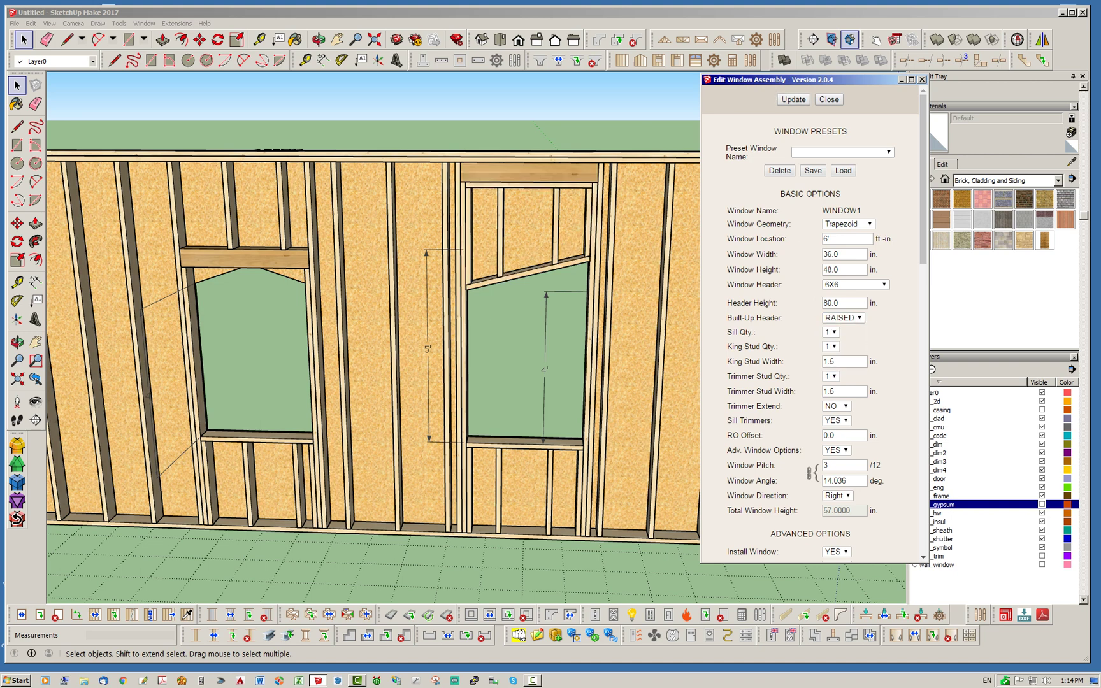
middle_drag(541, 175, 534, 209)
scroll(534, 209, up, 1)
scroll(572, 213, up, 2)
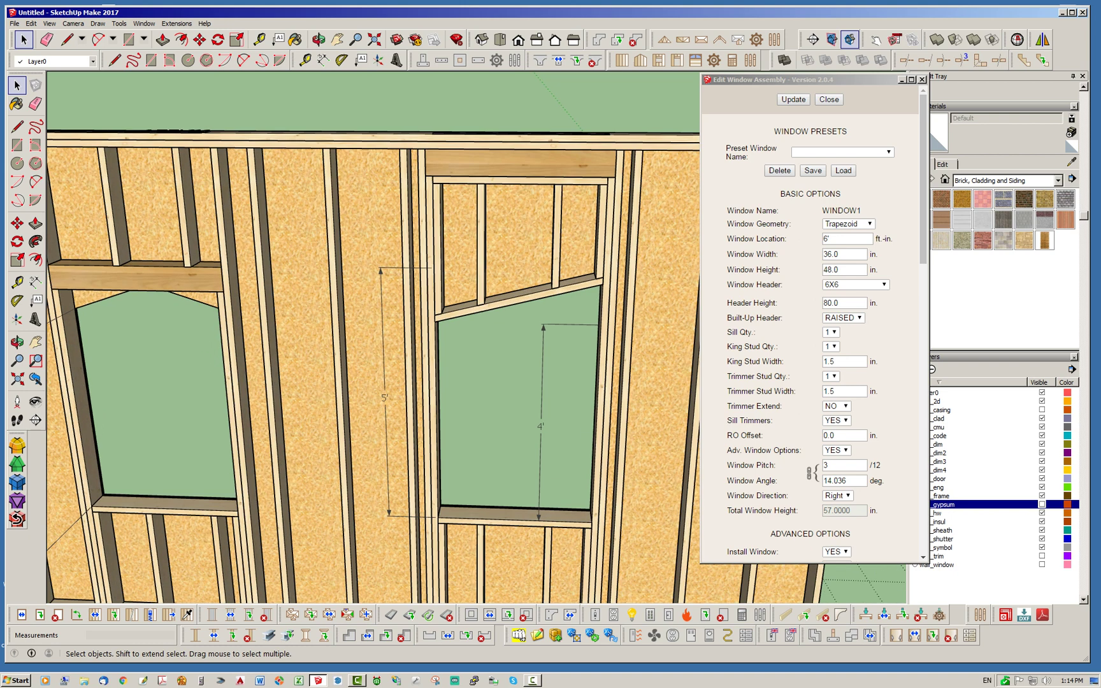
scroll(506, 198, down, 3)
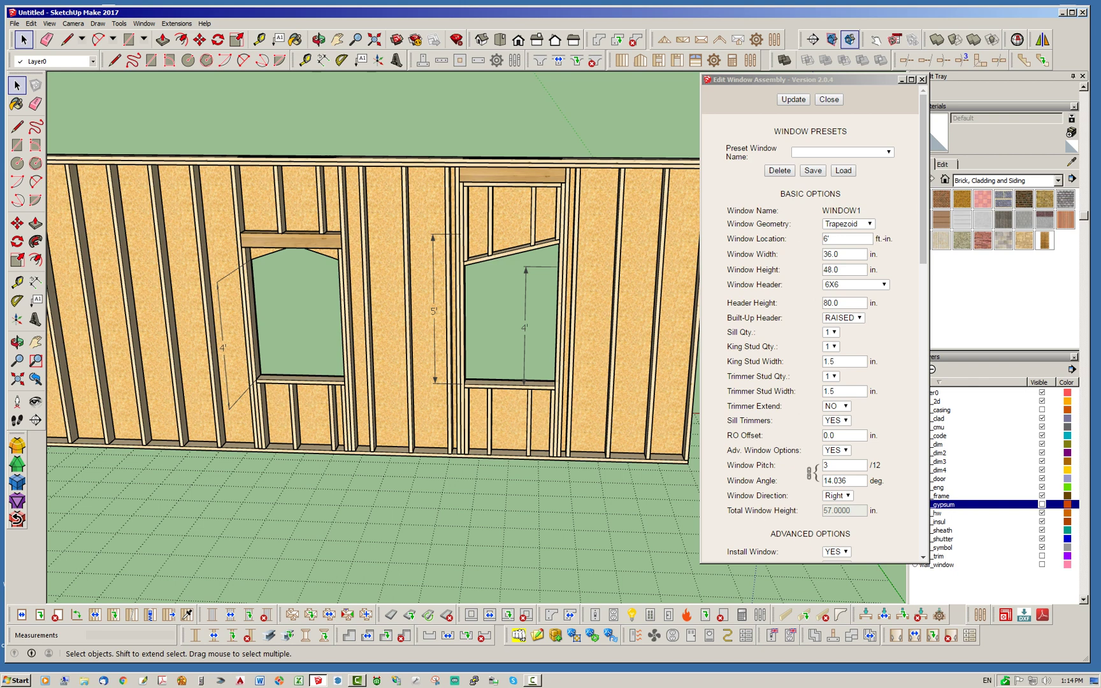
scroll(529, 185, up, 3)
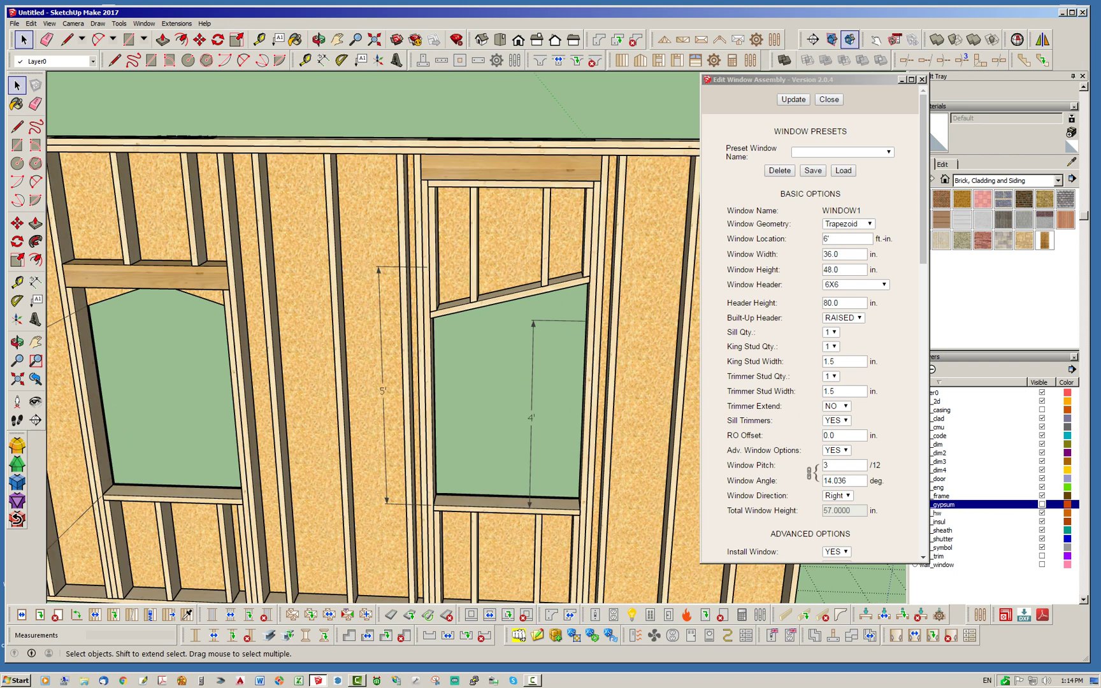
scroll(577, 264, down, 2)
click(829, 100)
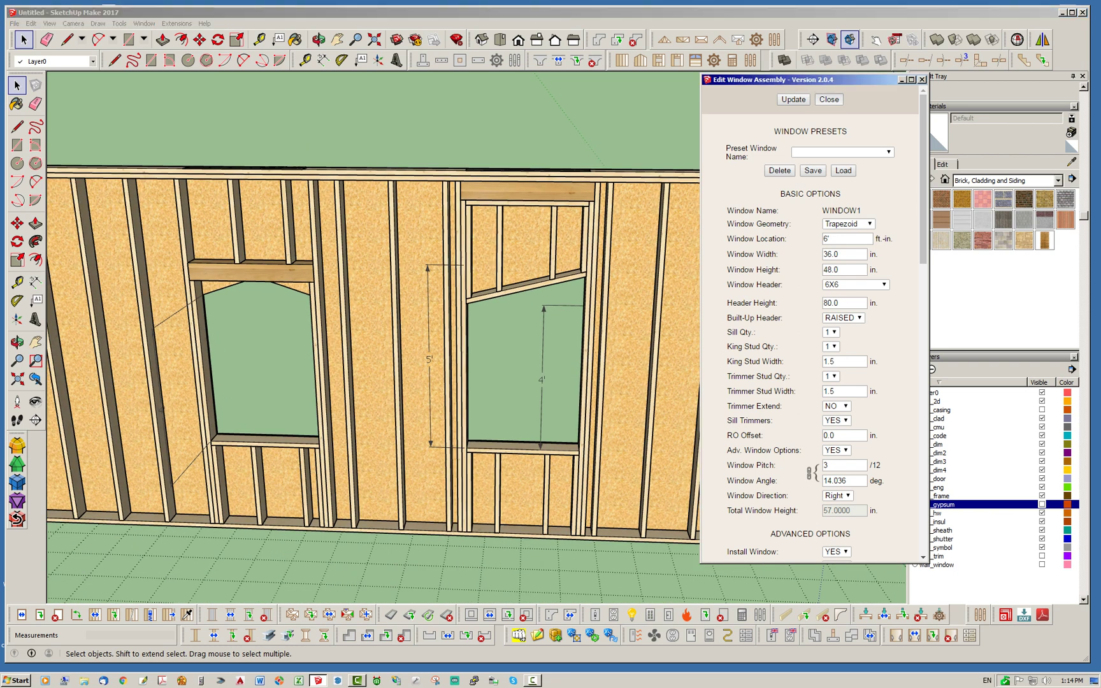
Step: Open the pentagon window for editing, set its built-up header to RAISED and update the assembly
click(40, 614)
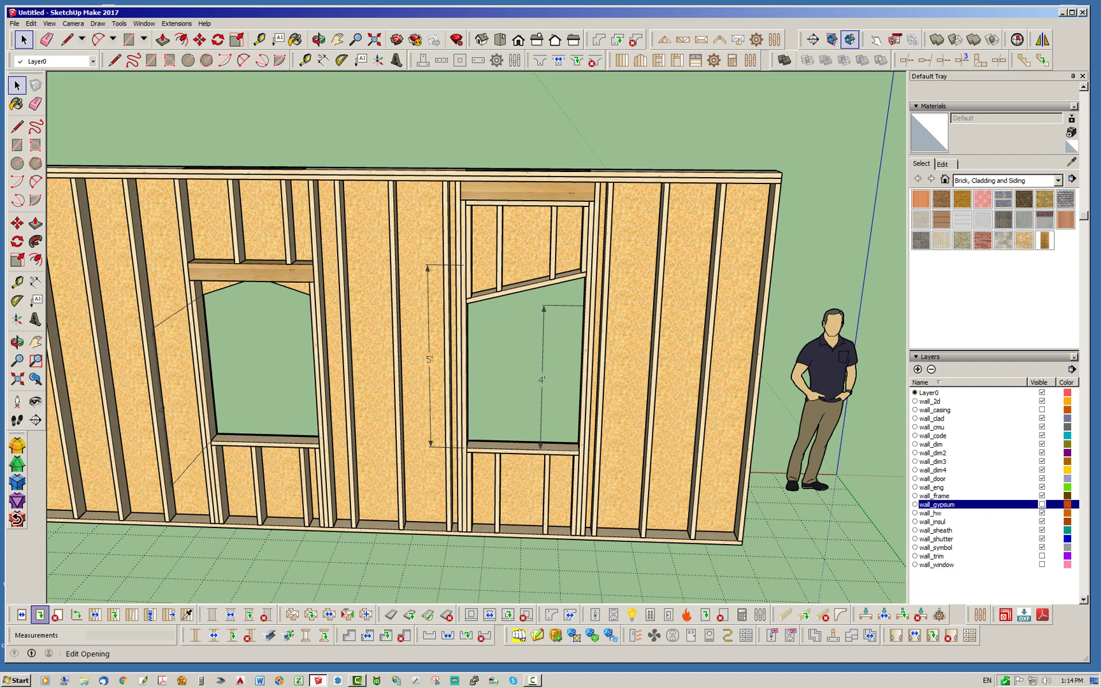
click(230, 221)
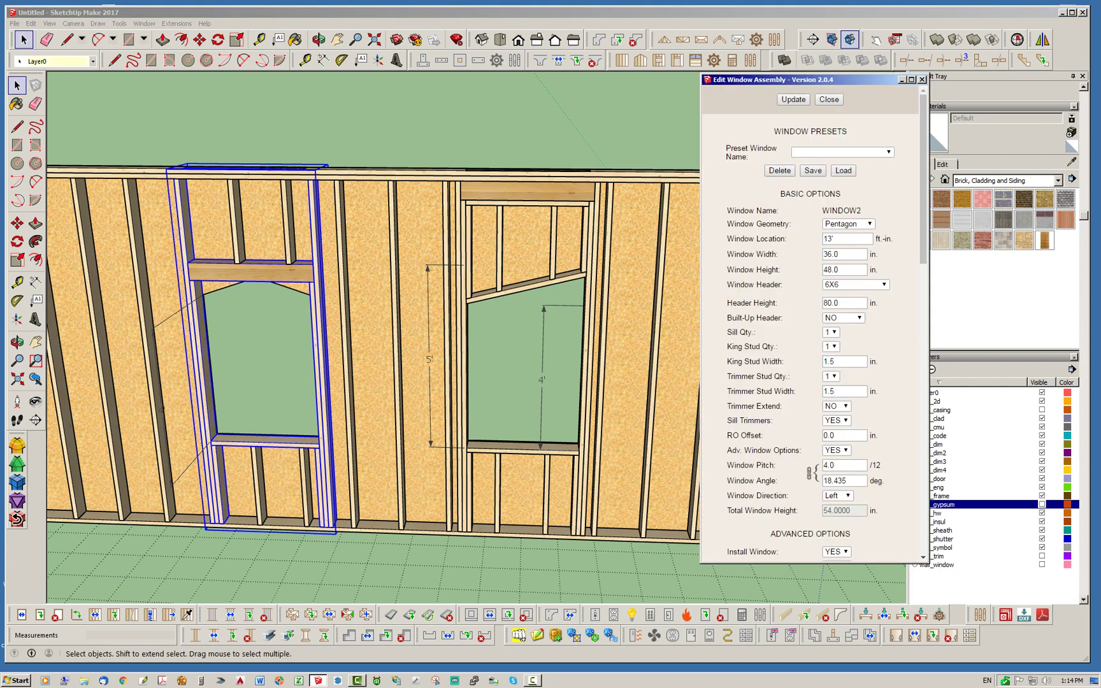
click(842, 317)
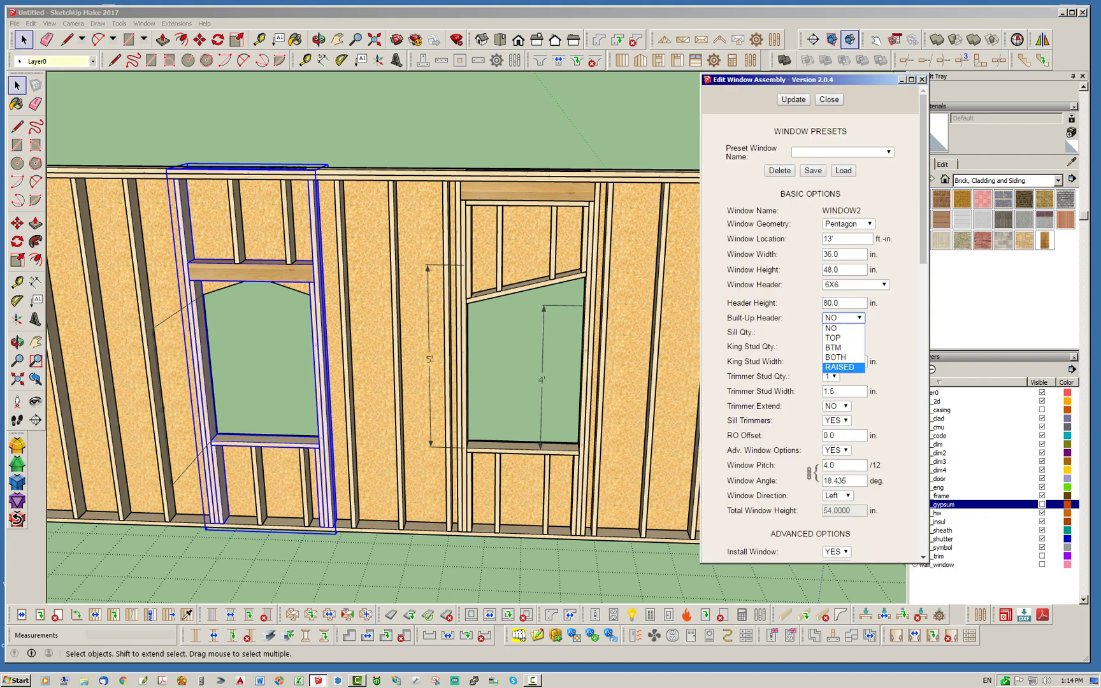
click(842, 367)
click(793, 100)
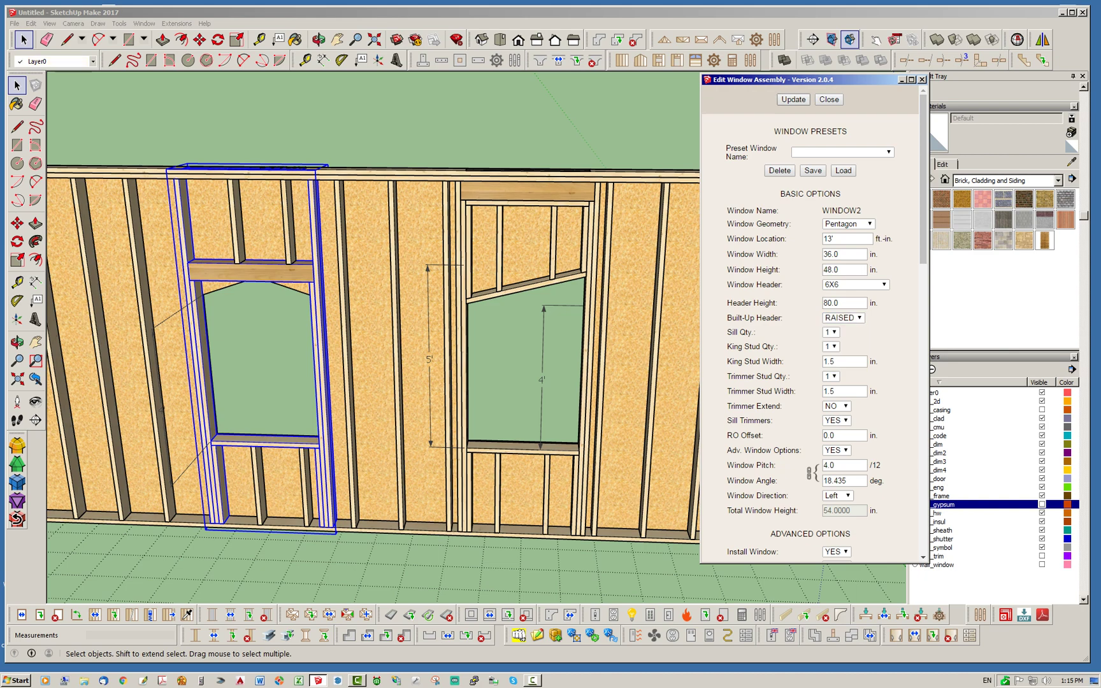
mouse_move(509, 331)
middle_down()
mouse_move(595, 287)
mouse_move(525, 321)
middle_up()
Step: Change the pentagon window's built-up header to TOP and update the assembly
click(842, 317)
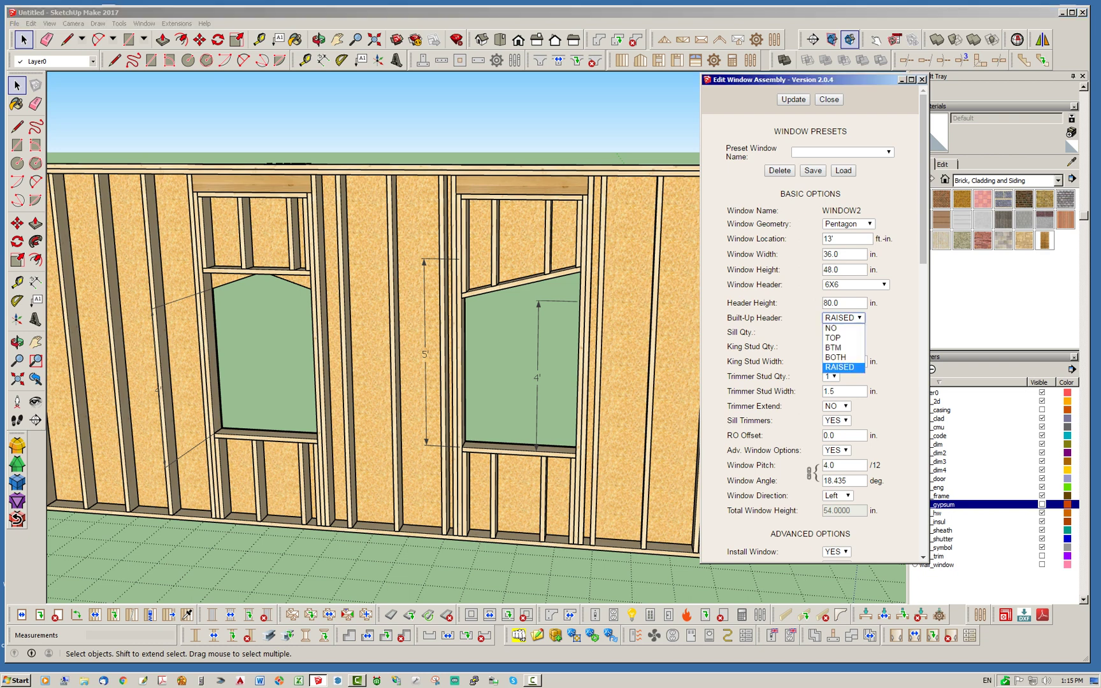
click(833, 338)
click(793, 99)
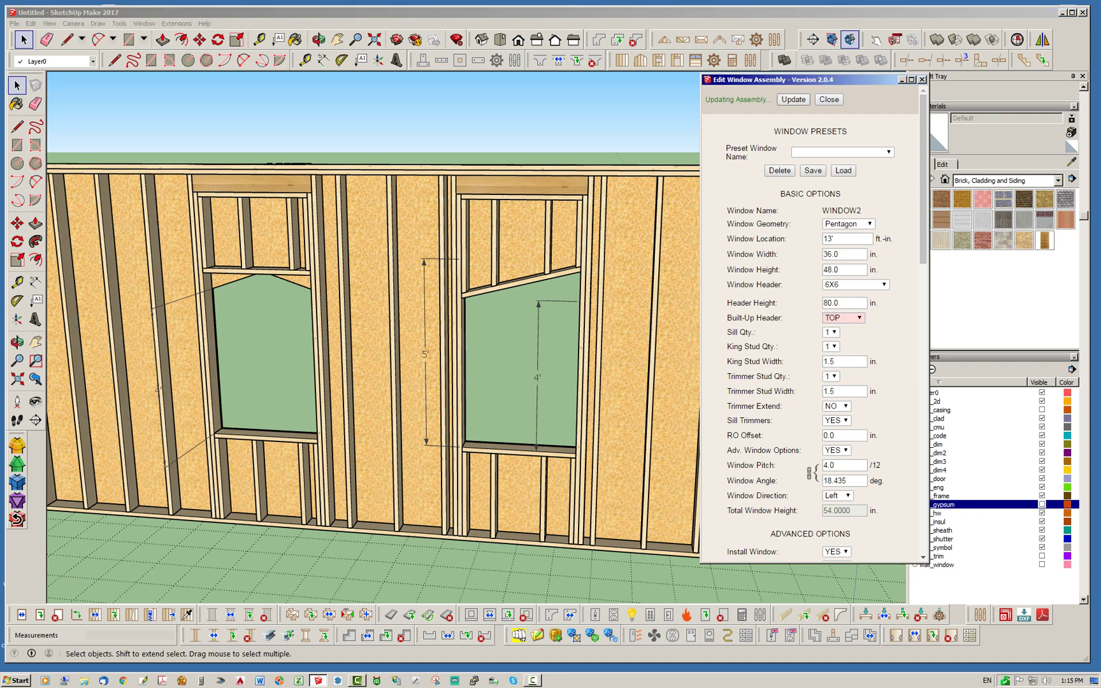
Step: Set the pentagon window's built-up header to NO, update the assembly and finish editing it
click(842, 317)
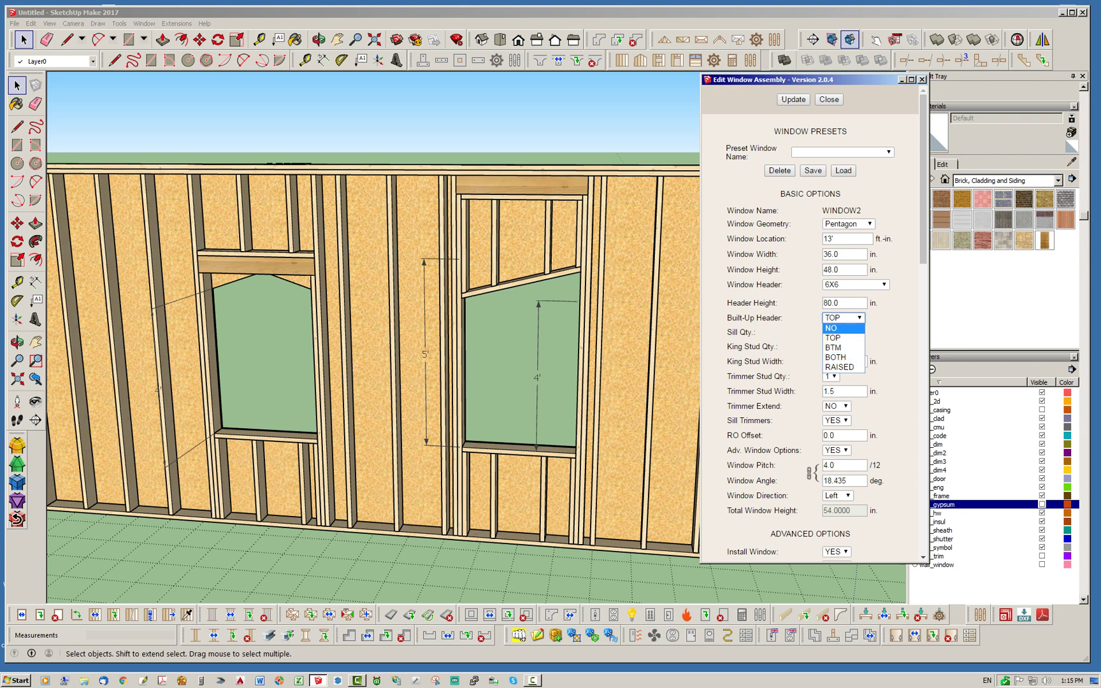
click(831, 328)
click(793, 100)
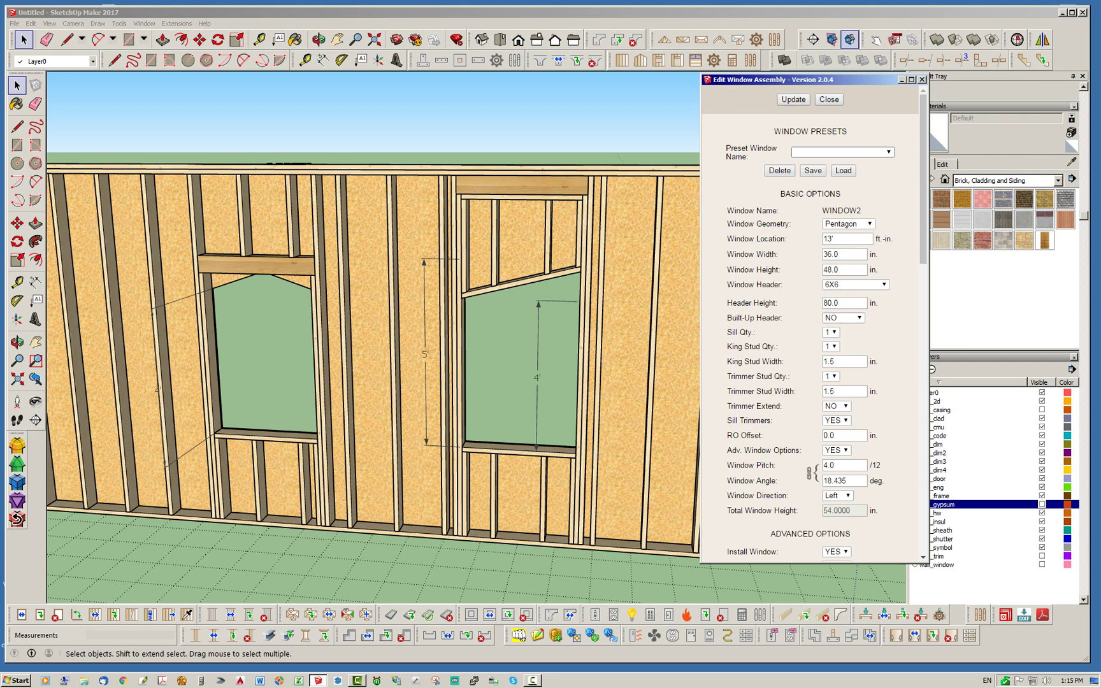
click(828, 100)
Step: Edit the trapezoid window again, setting its built-up header to NO, and update the assembly
middle_drag(599, 280, 627, 291)
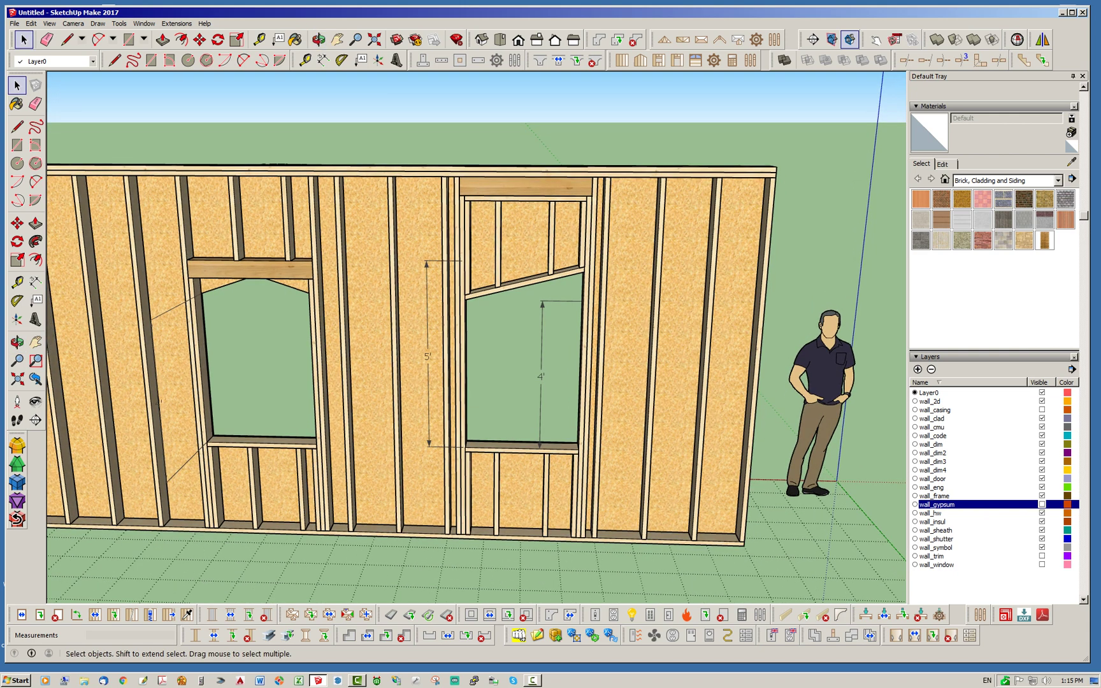
click(39, 614)
click(564, 199)
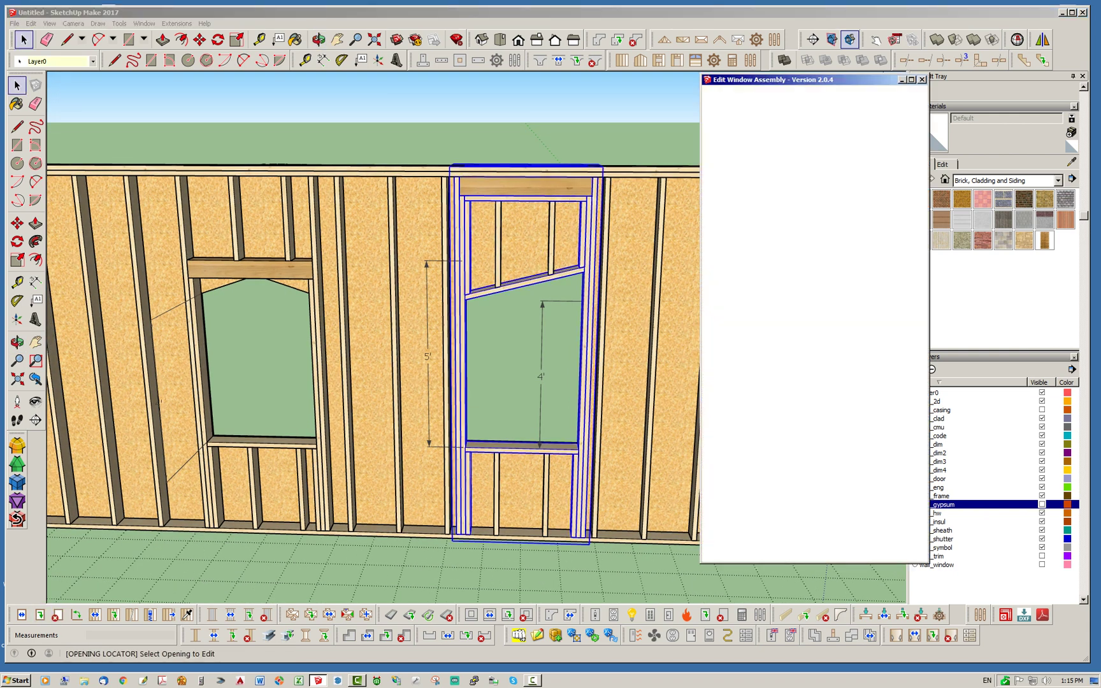
click(842, 317)
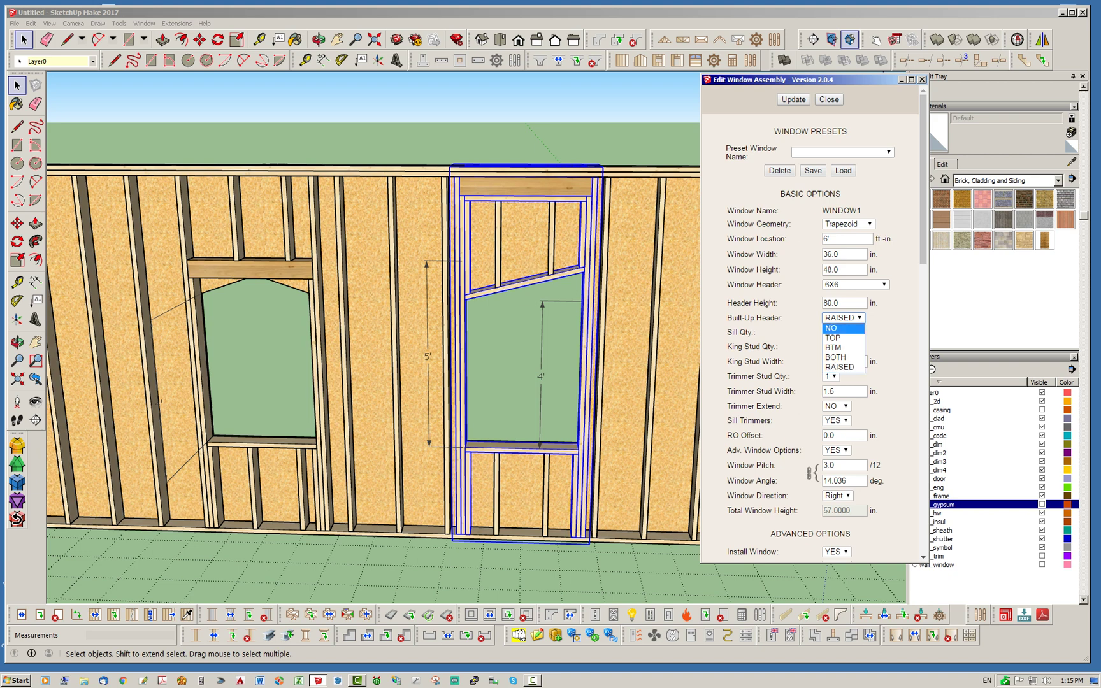
click(831, 328)
click(793, 100)
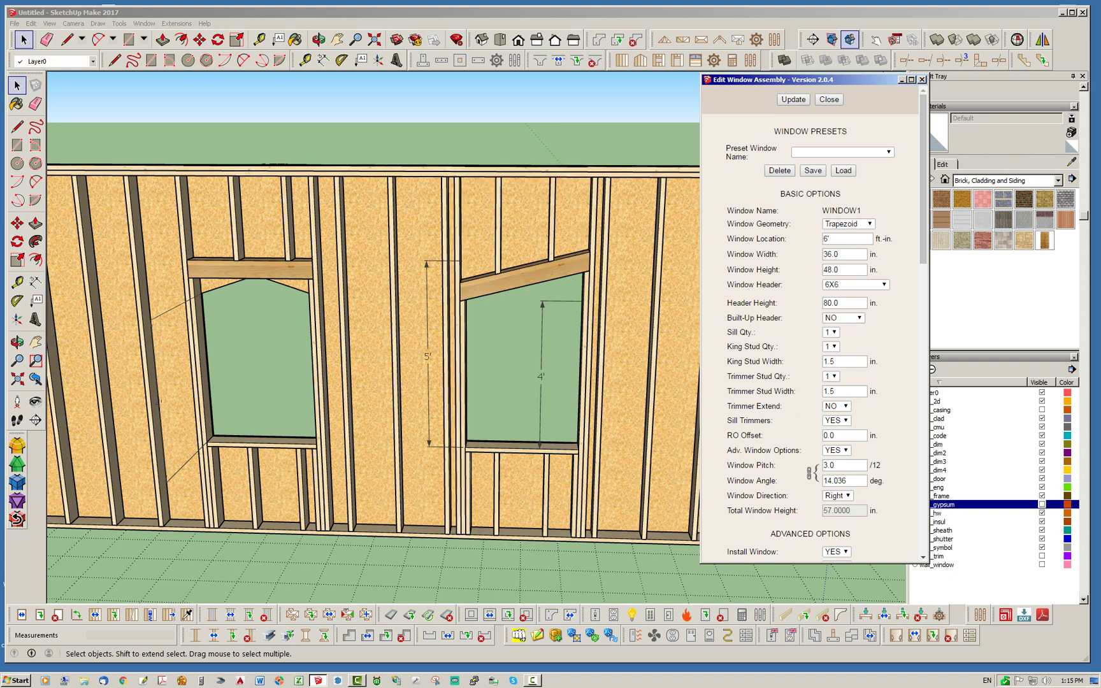
click(829, 99)
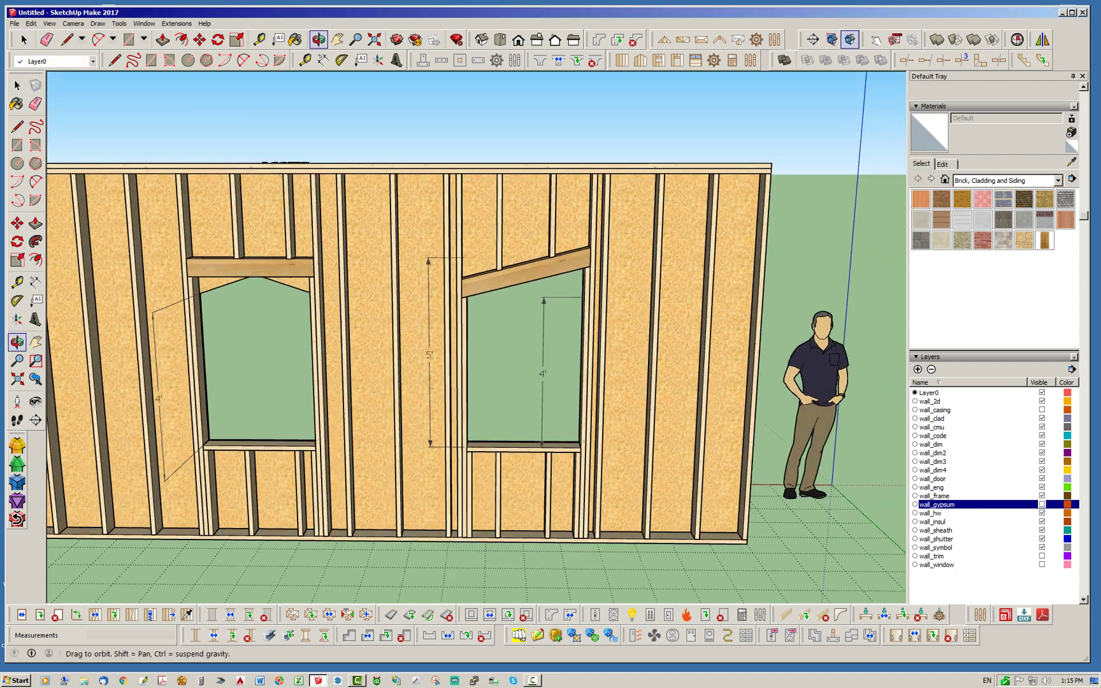
Step: Delete the height dimensions placed at the trapezoid and pentagon windows
key(space)
scroll(374, 371, up, 2)
scroll(375, 326, down, 2)
middle_drag(374, 326, 370, 375)
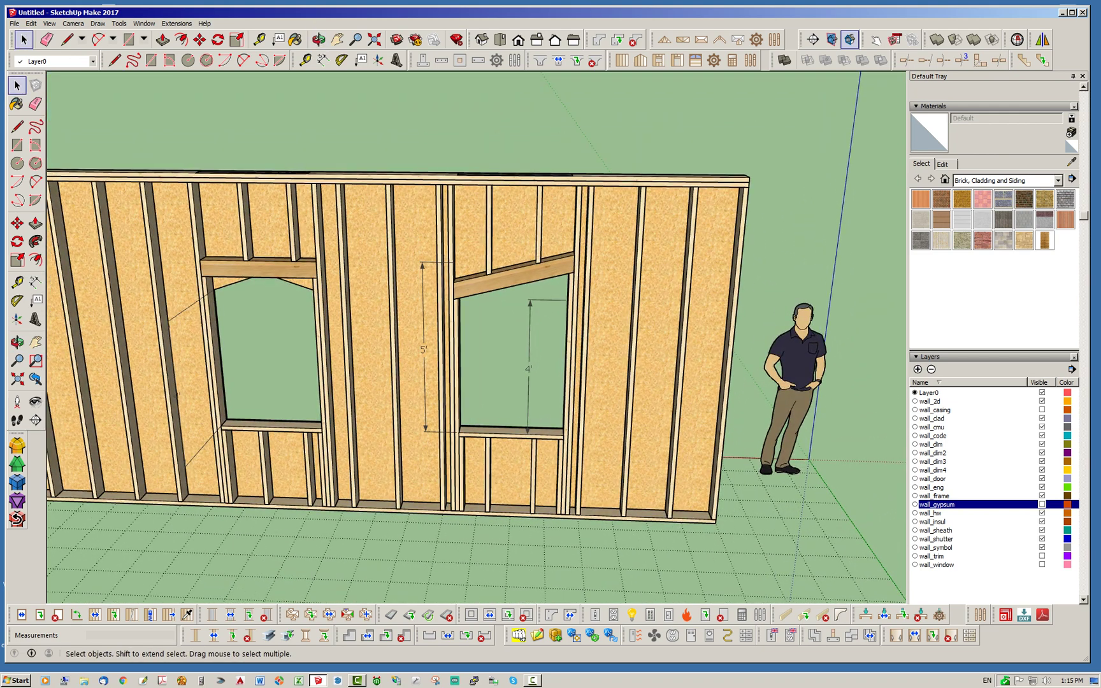
click(530, 338)
key(Delete)
click(424, 318)
key(Delete)
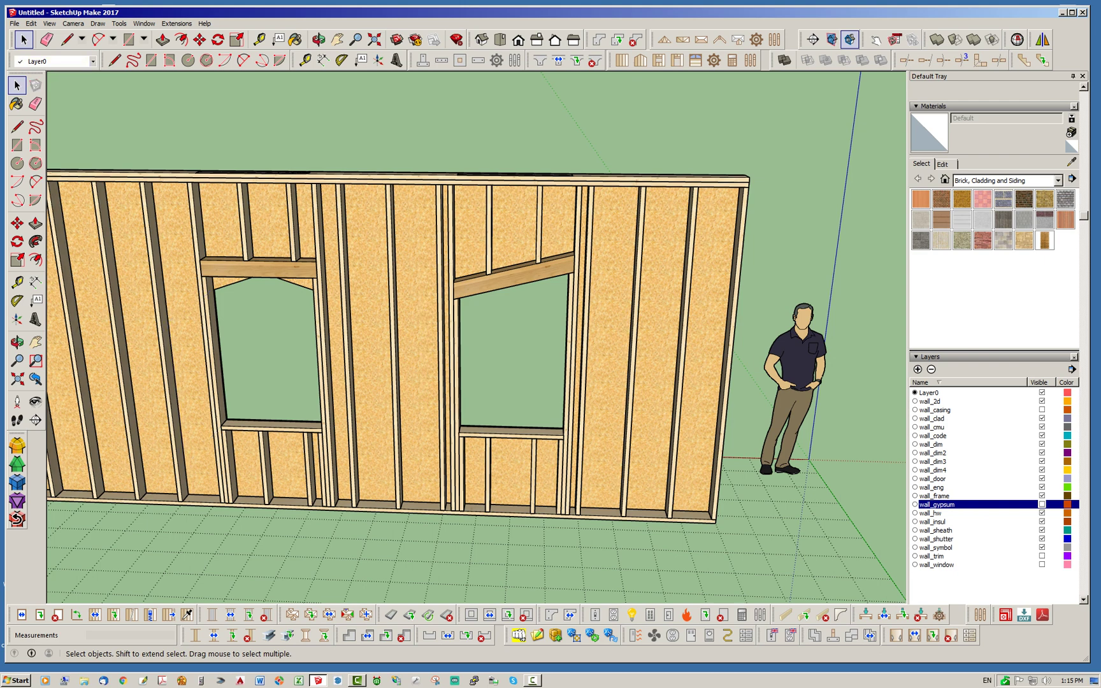
Step: Open the pentagon window for editing and set its window pitch to 12/12
middle_drag(407, 383, 509, 338)
scroll(504, 325, down, 2)
middle_drag(143, 374, 129, 374)
scroll(127, 373, up, 3)
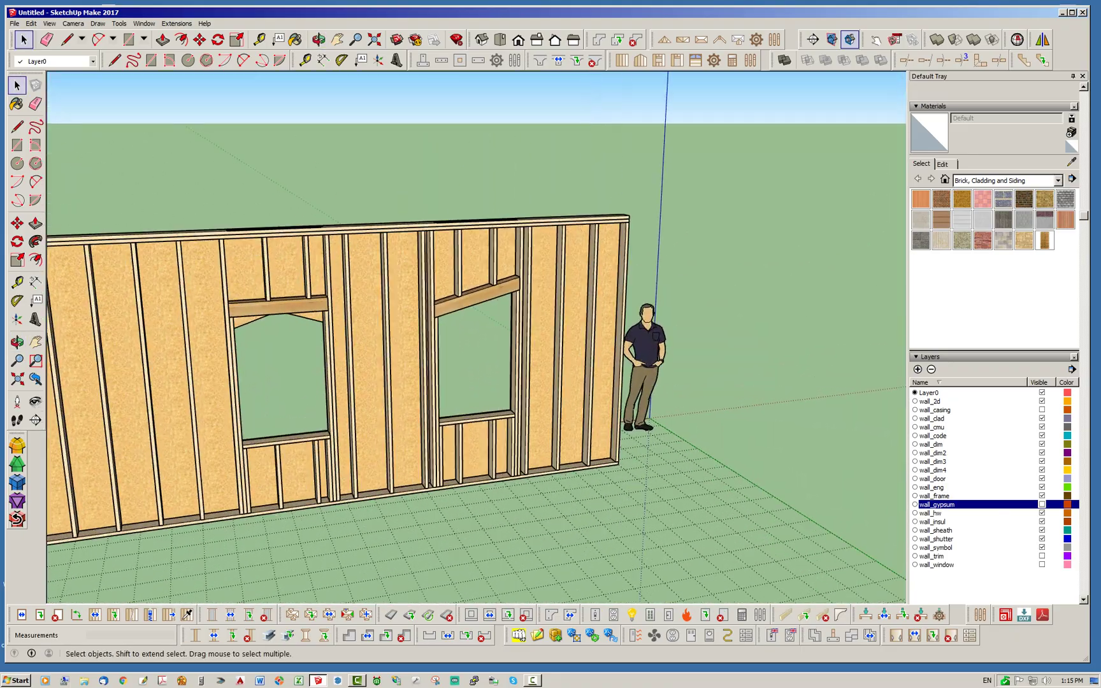
click(39, 615)
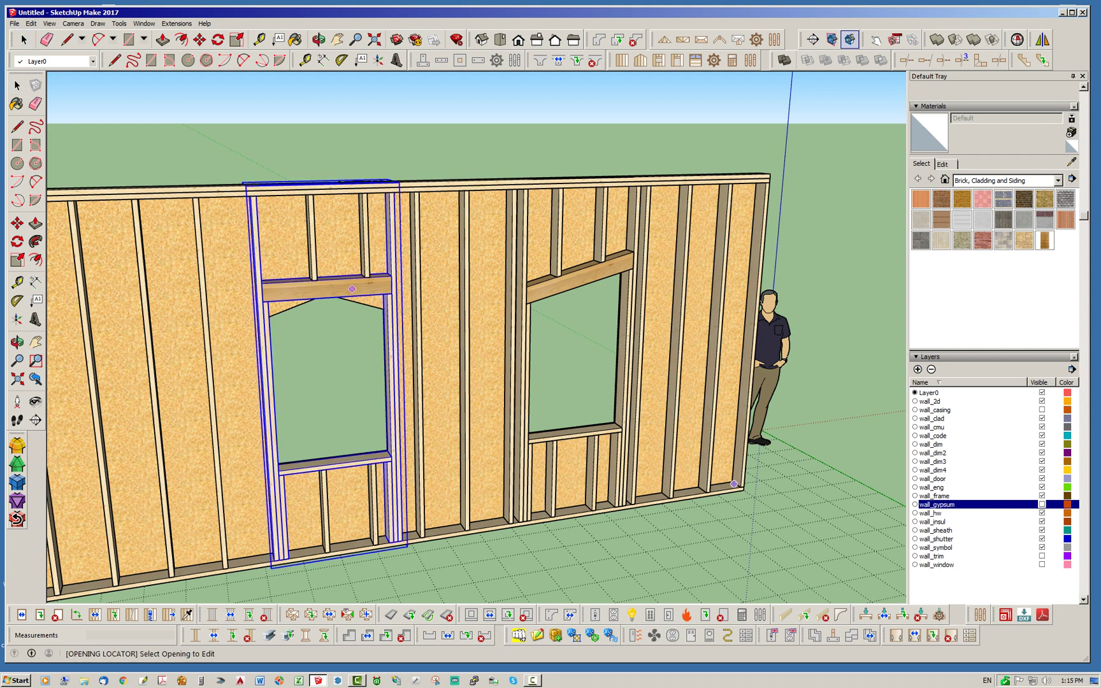
click(365, 278)
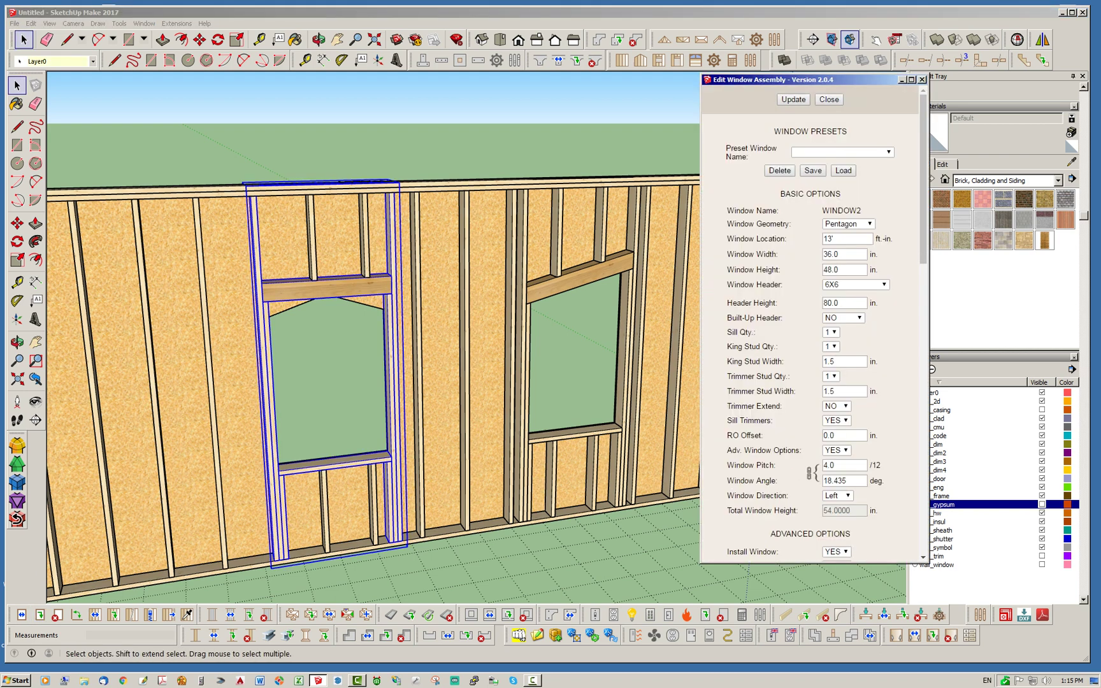
double_click(829, 465)
text(12)
click(898, 467)
Step: Try window angles of 30 and 45 degrees for the pentagon window
double_click(833, 481)
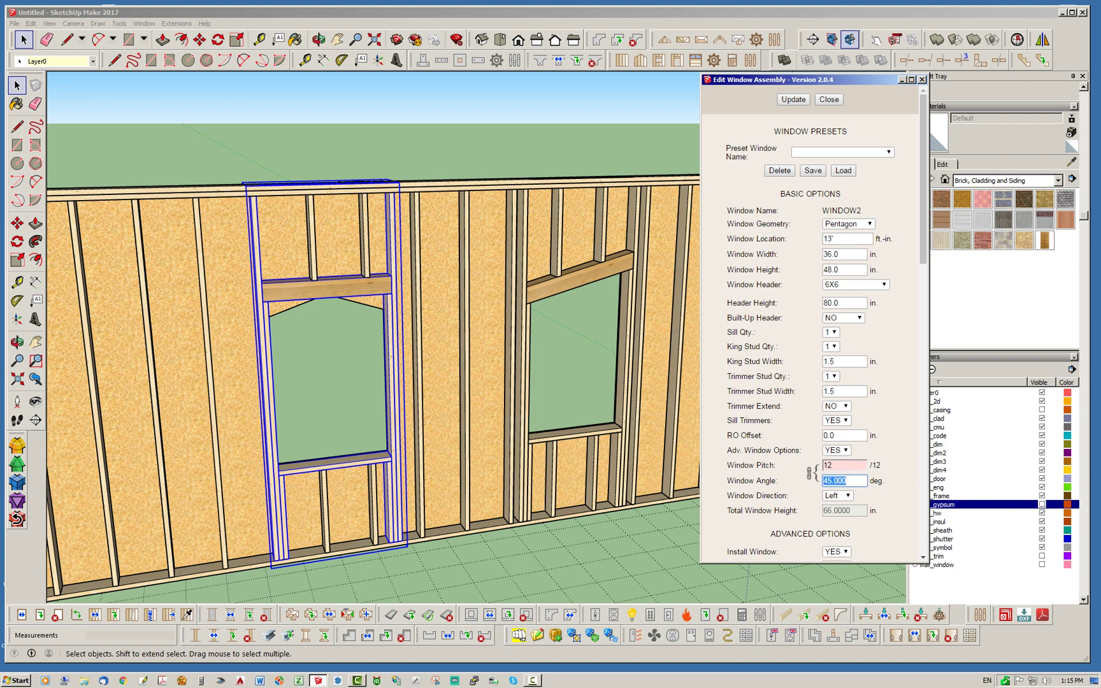
text(30)
key(Tab)
double_click(833, 481)
text(45)
key(Tab)
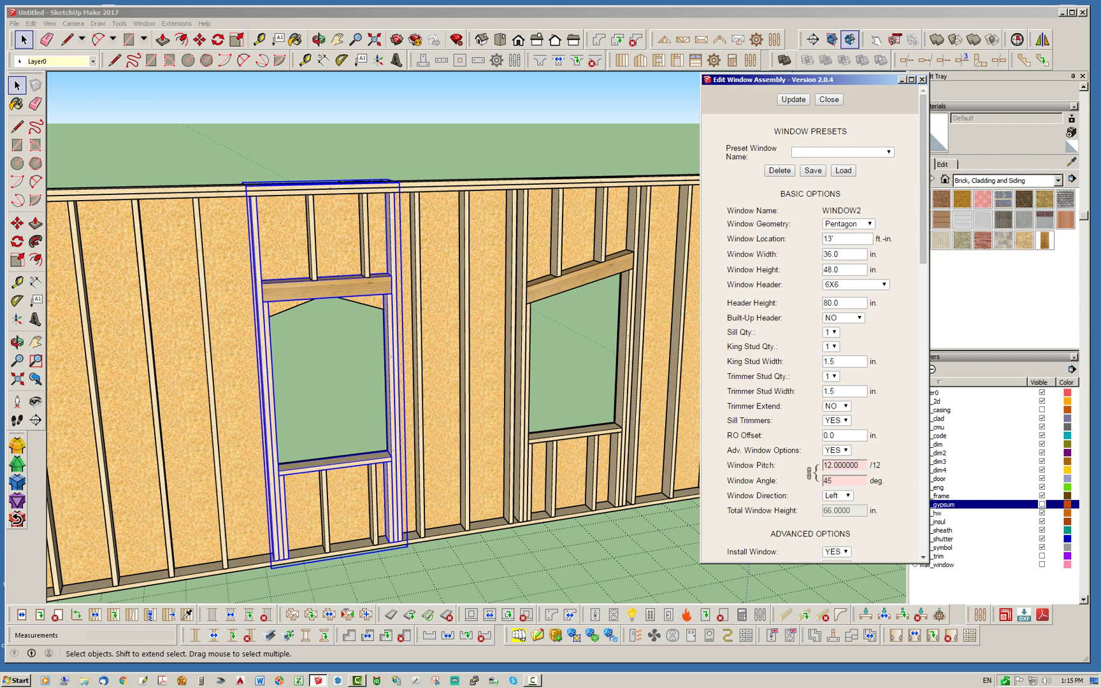
Step: Enter a 12/12 pitch and a window height of 0 for the pentagon window and update the assembly
drag(859, 465, 820, 465)
text(12)
key(Tab)
double_click(831, 270)
text(0)
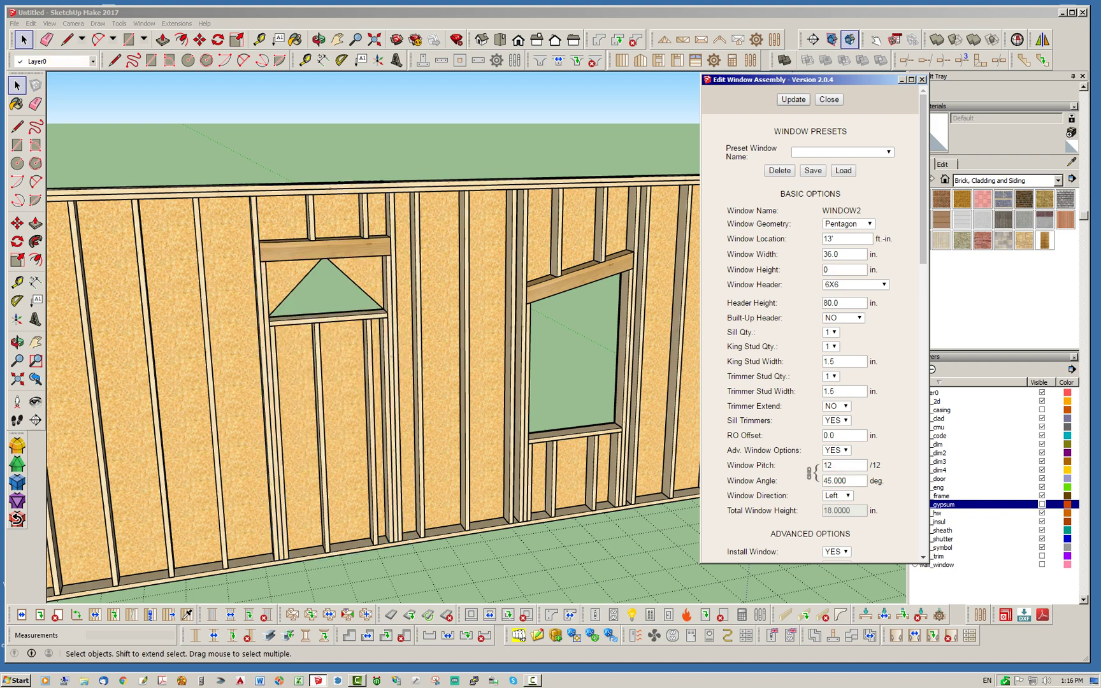
Step: Examine the triangular window opening, its flat header and sill framing from the interior and exterior sides of the wall
scroll(287, 285, up, 5)
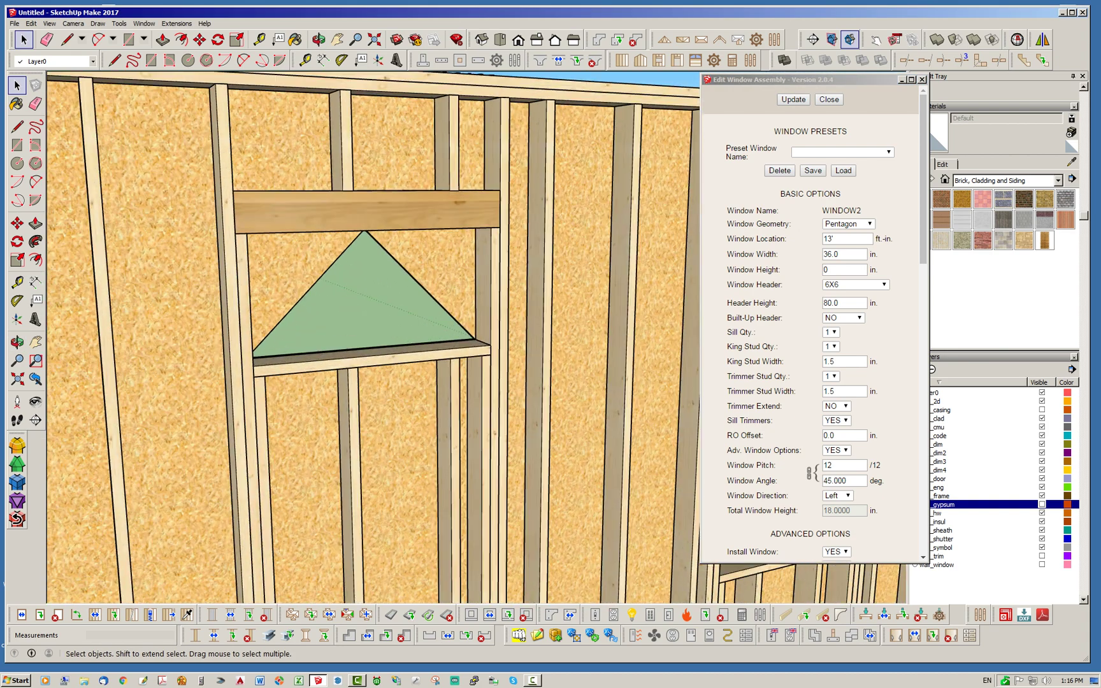
middle_drag(357, 299, 267, 298)
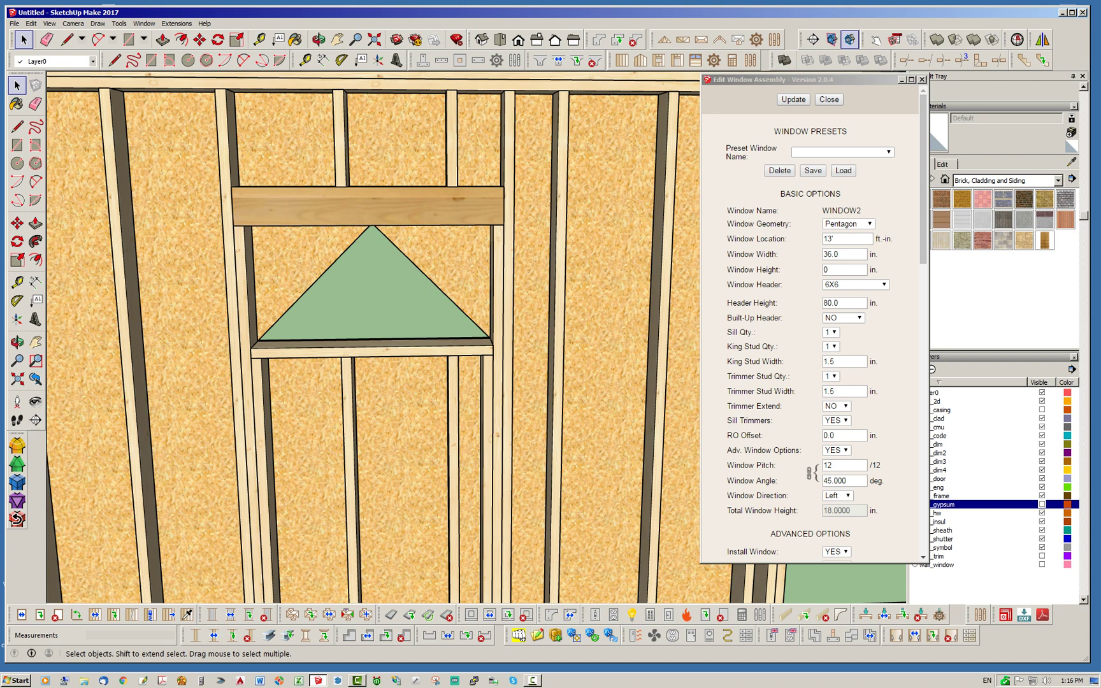
scroll(305, 350, down, 6)
middle_drag(306, 350, 777, 324)
scroll(652, 307, up, 4)
scroll(651, 325, up, 3)
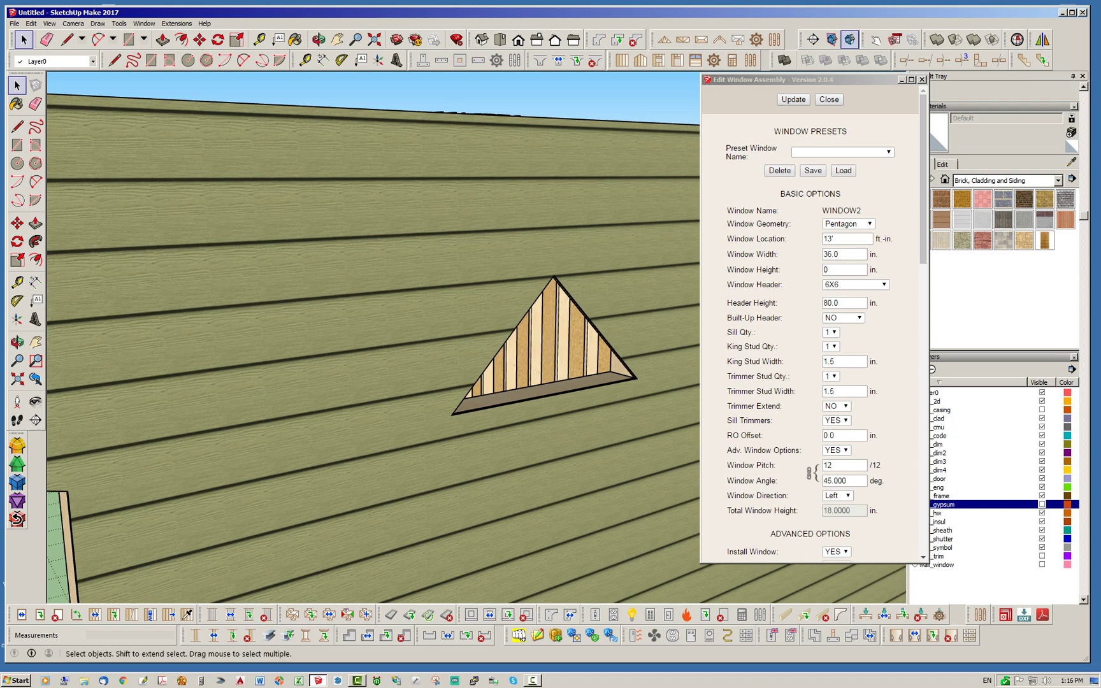
scroll(446, 363, down, 5)
middle_drag(446, 363, 286, 404)
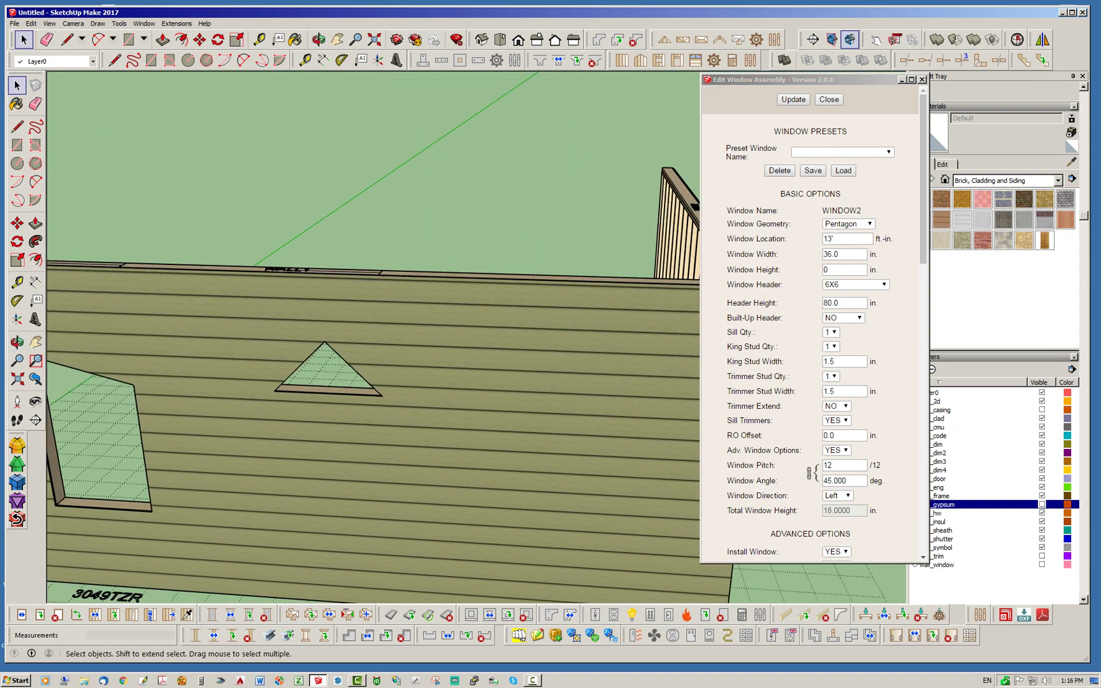
middle_drag(656, 344, 287, 363)
scroll(560, 223, up, 2)
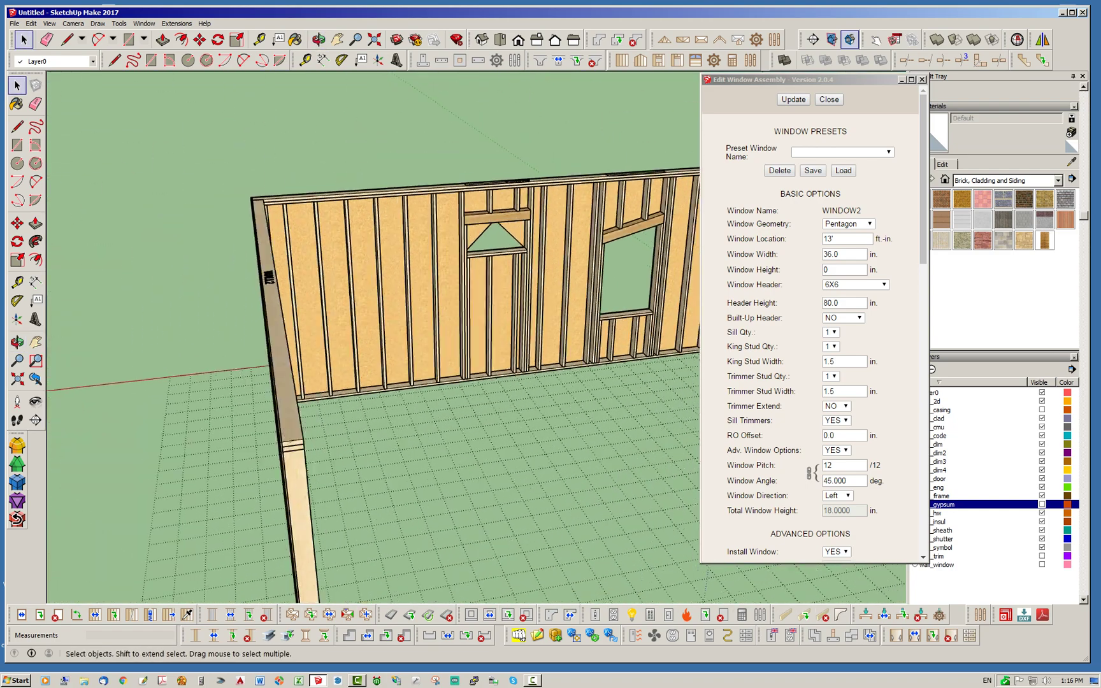
scroll(548, 197, up, 8)
middle_drag(446, 318, 394, 324)
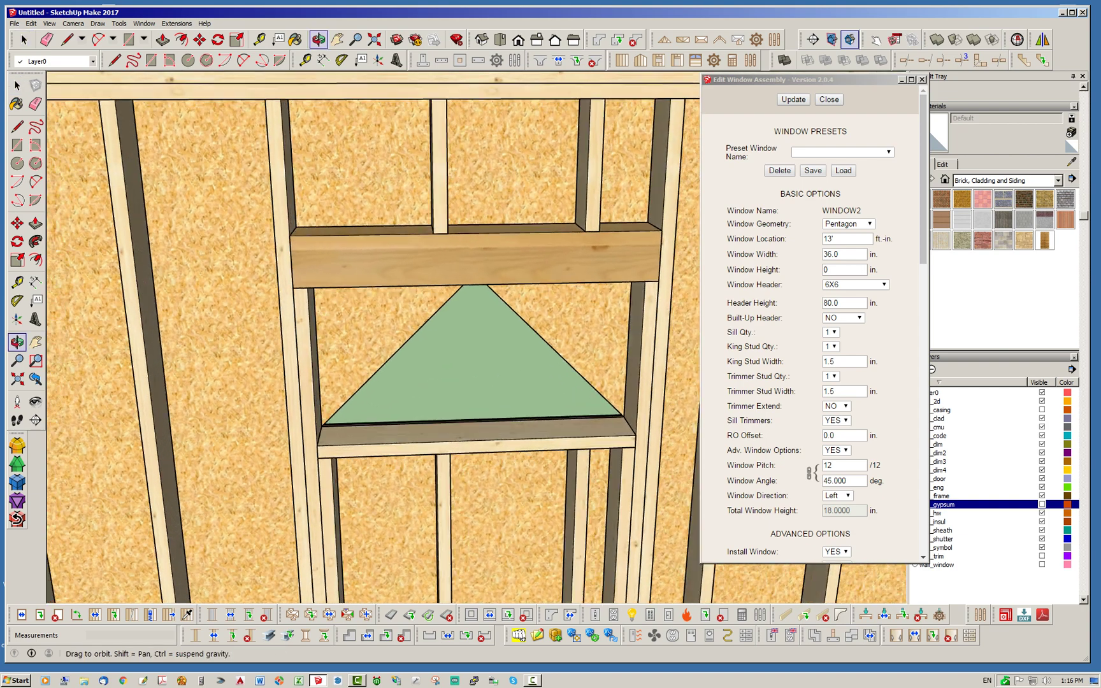
Step: Examine the triangular window's framing on the inside of the wall and its opening and plan label on the clad side
middle_drag(254, 337, 214, 300)
scroll(214, 299, down, 1)
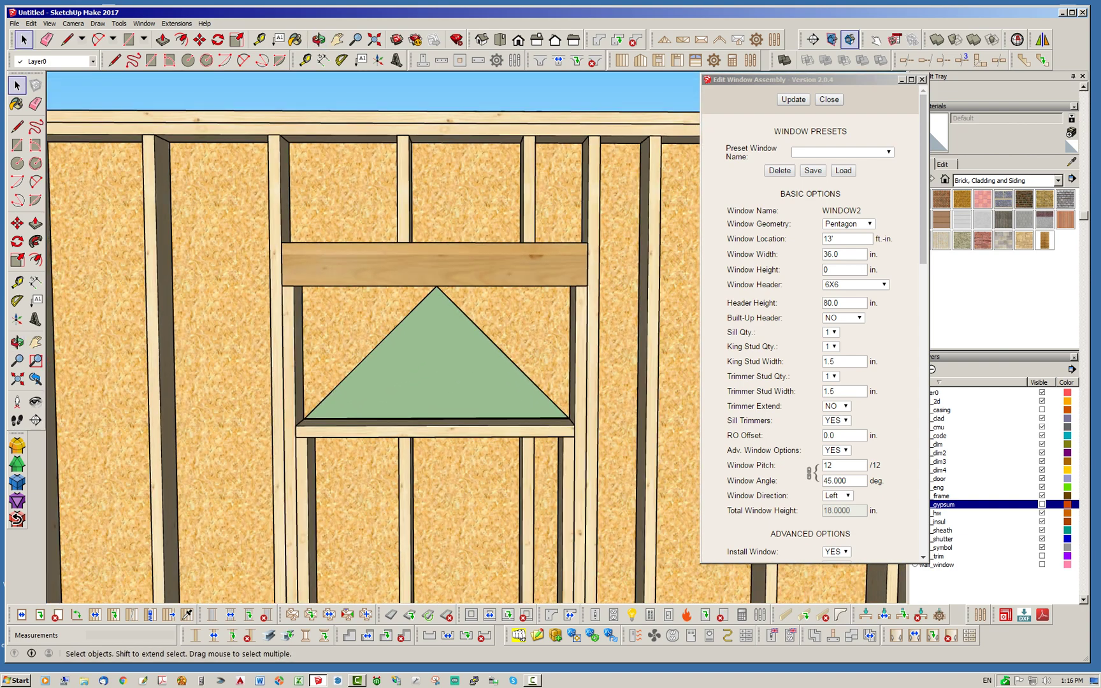
scroll(167, 329, down, 3)
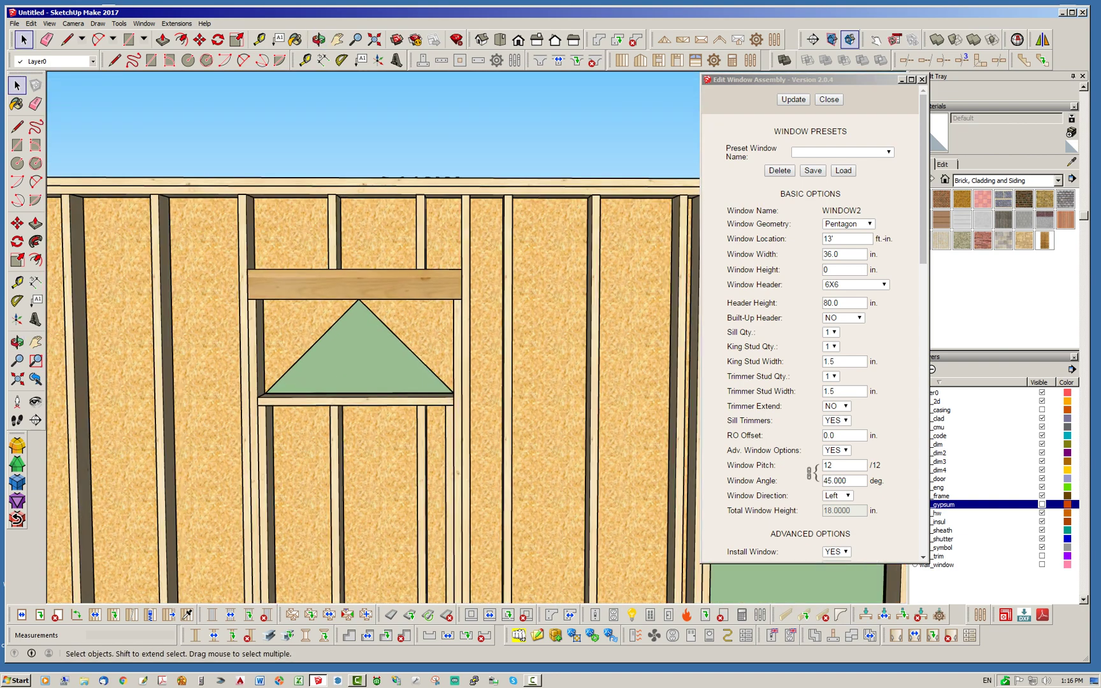
middle_drag(167, 280, 471, 303)
scroll(472, 302, down, 4)
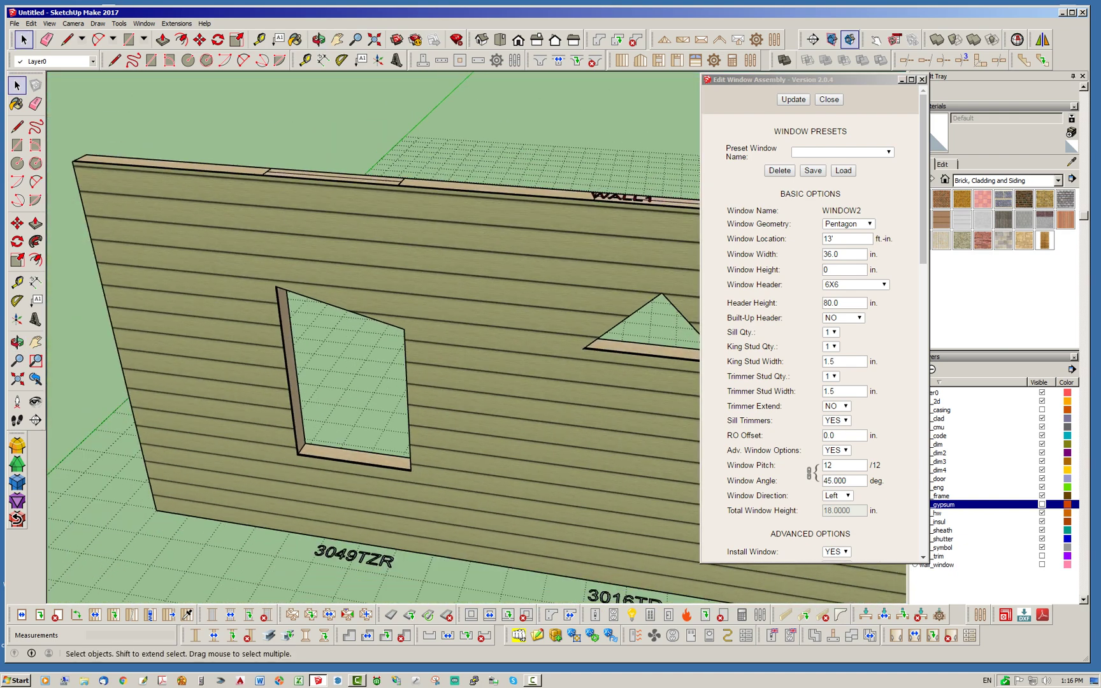
scroll(567, 490, up, 1)
scroll(318, 404, down, 2)
scroll(491, 490, up, 3)
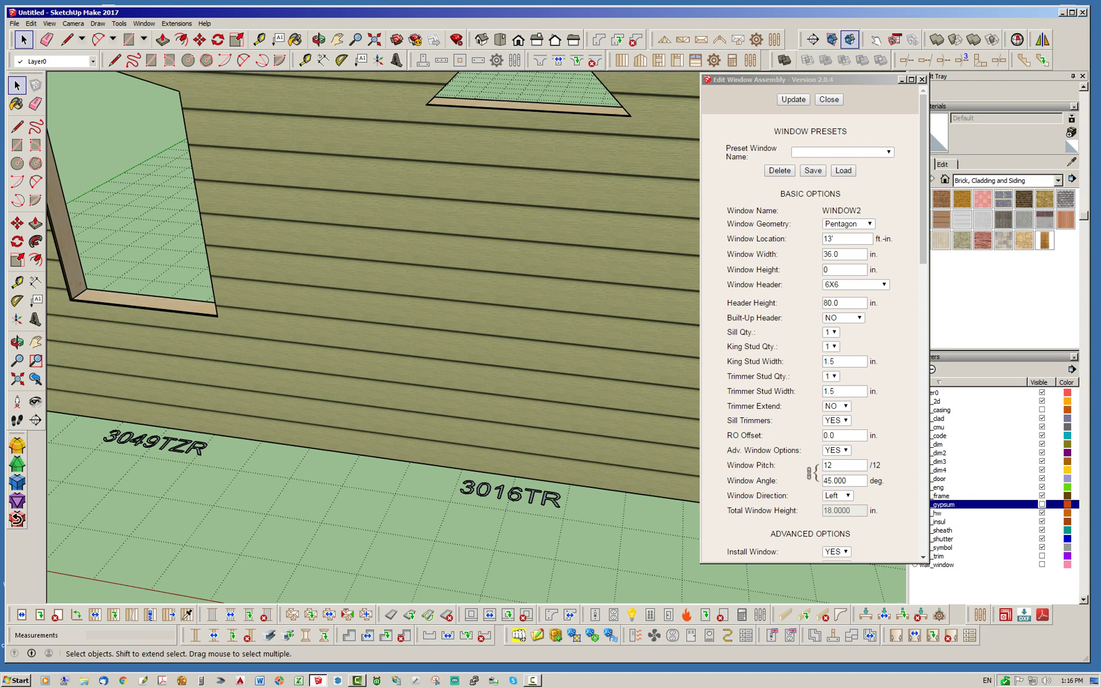
scroll(444, 533, down, 3)
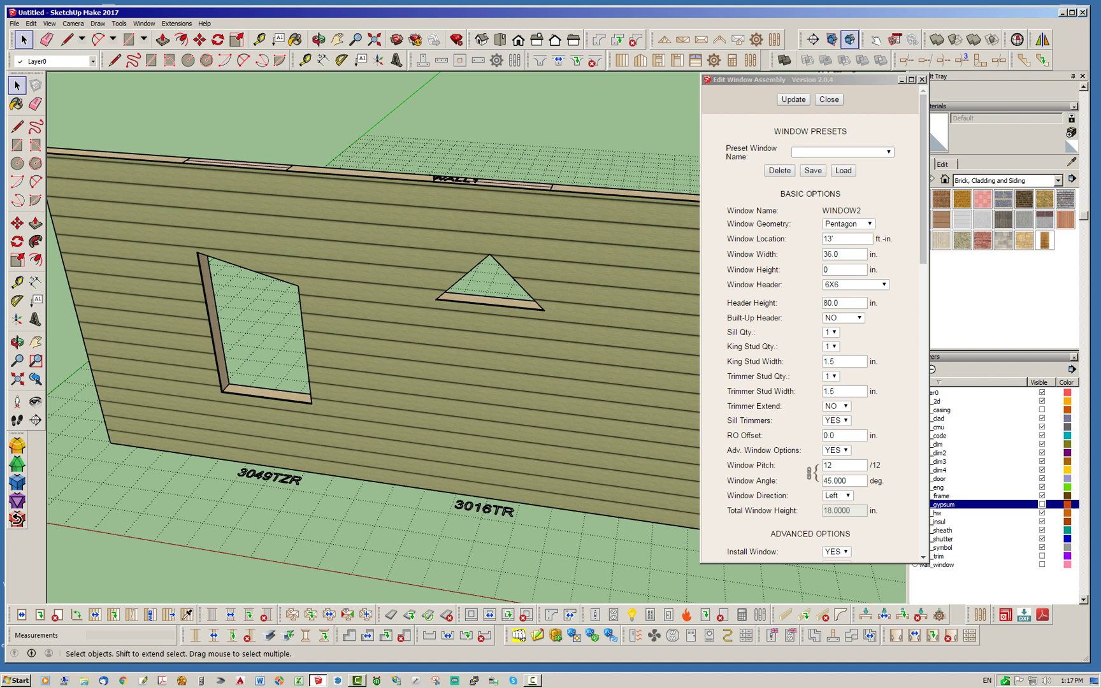
Step: Set the pentagon window's height to 12 in. and update the assembly
double_click(840, 269)
text(12)
drag(898, 263, 898, 451)
click(792, 100)
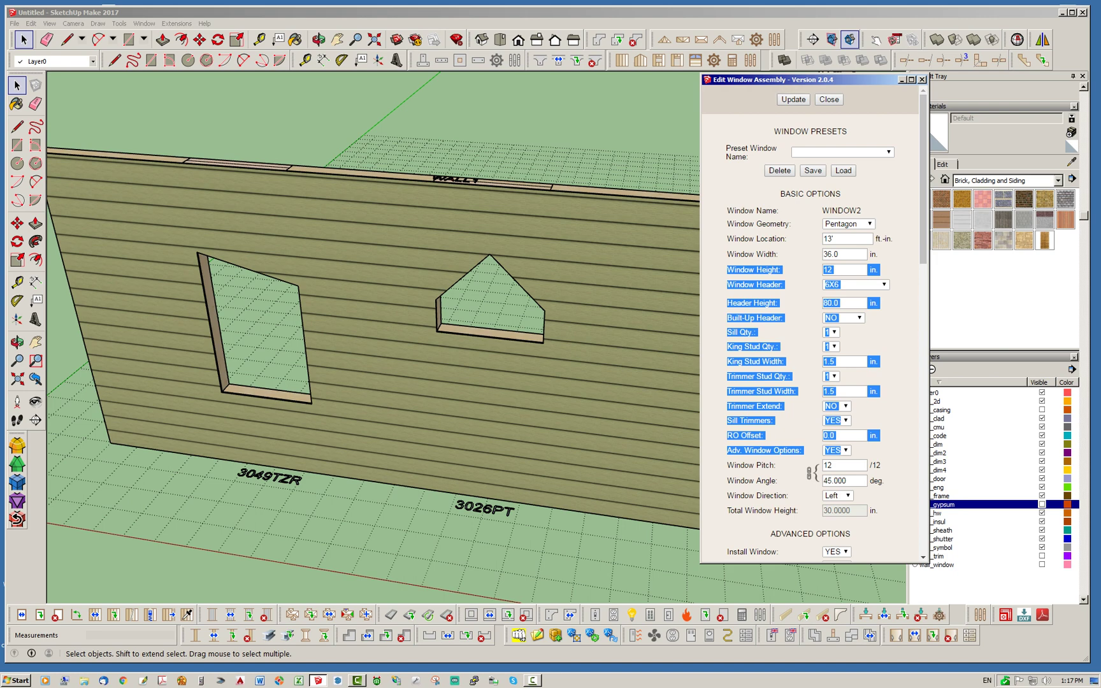
click(902, 357)
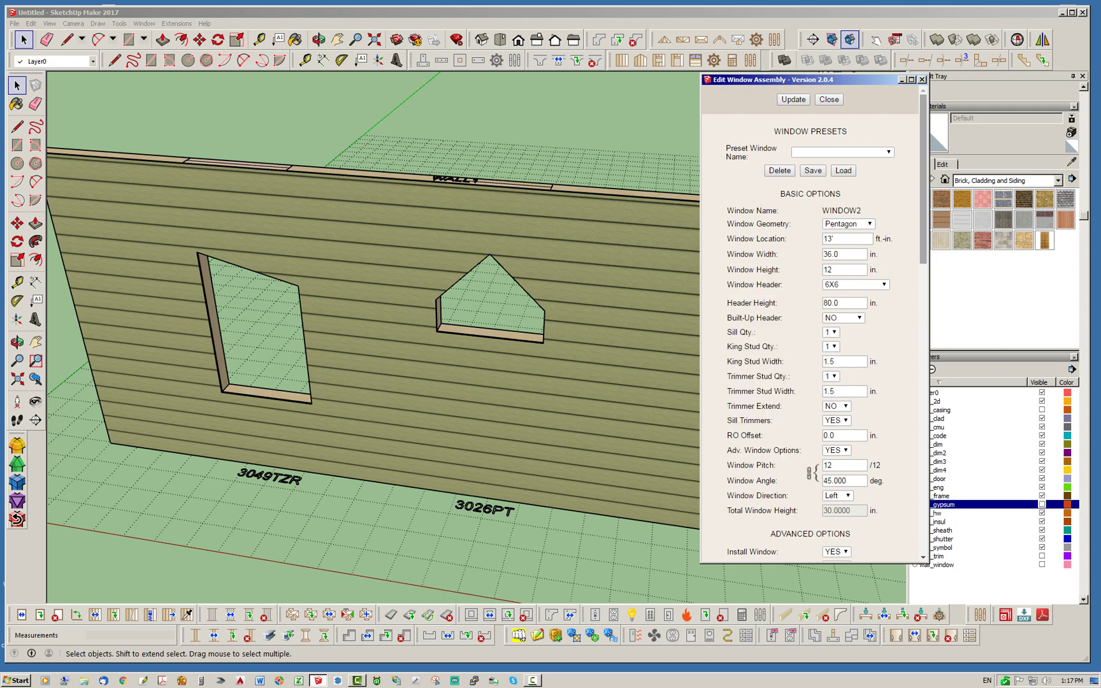
Step: Show the wall_trim layer, hide it again, make the wall_window layer visible and finish editing the pentagon window
drag(923, 184, 923, 323)
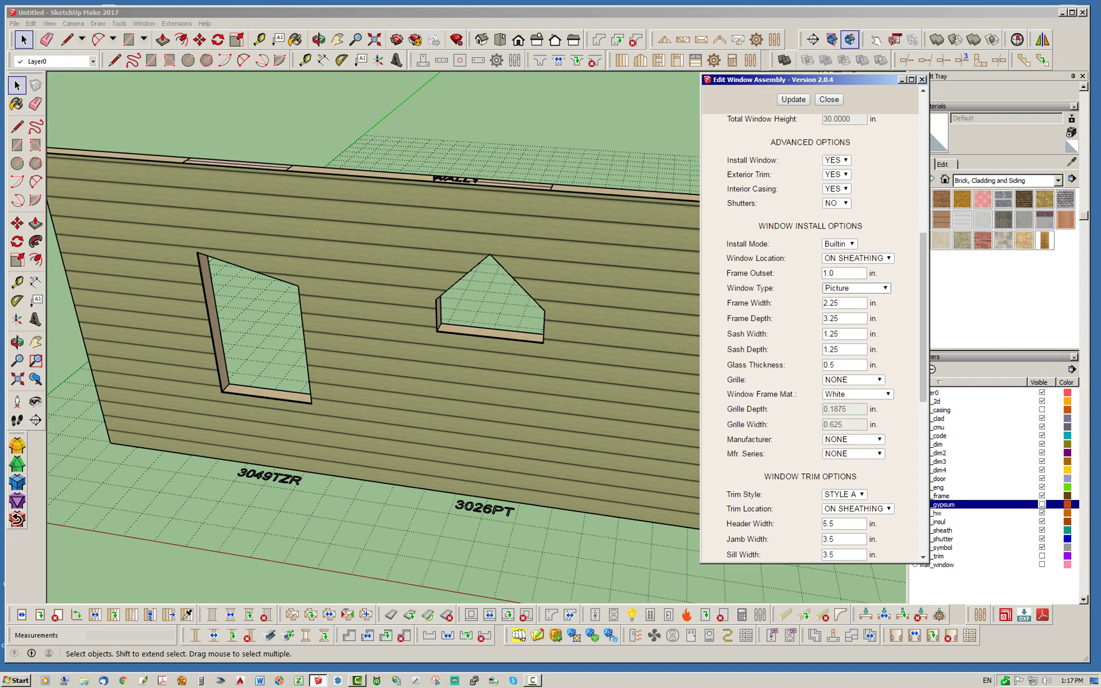
scroll(826, 338, up, 1)
scroll(810, 318, up, 6)
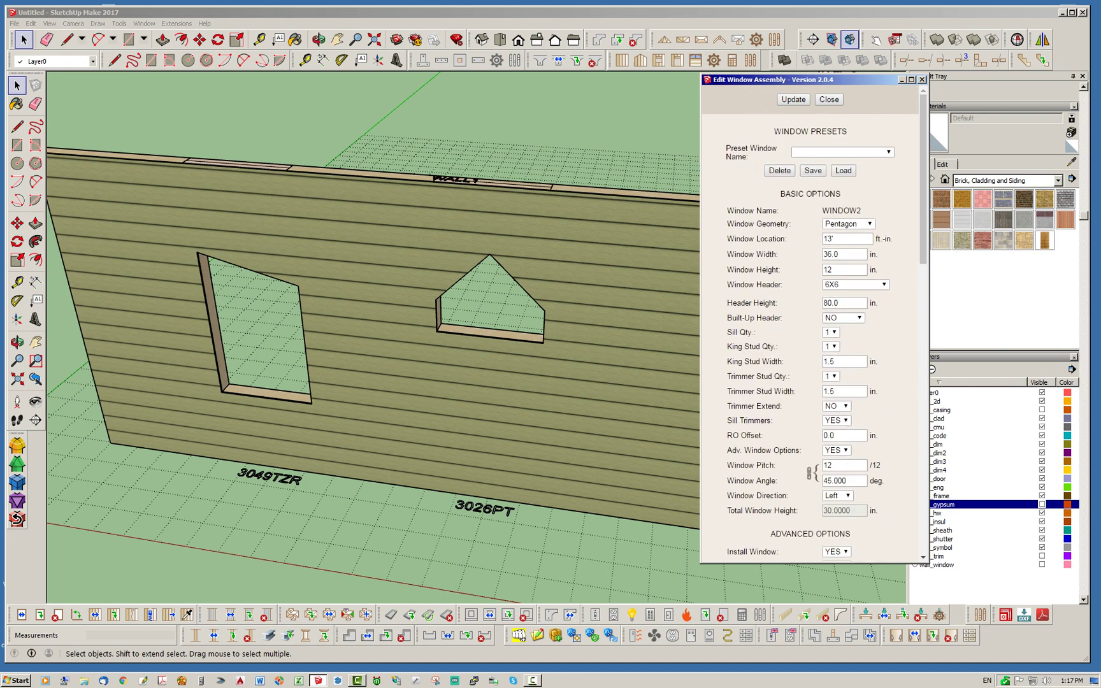
click(1041, 556)
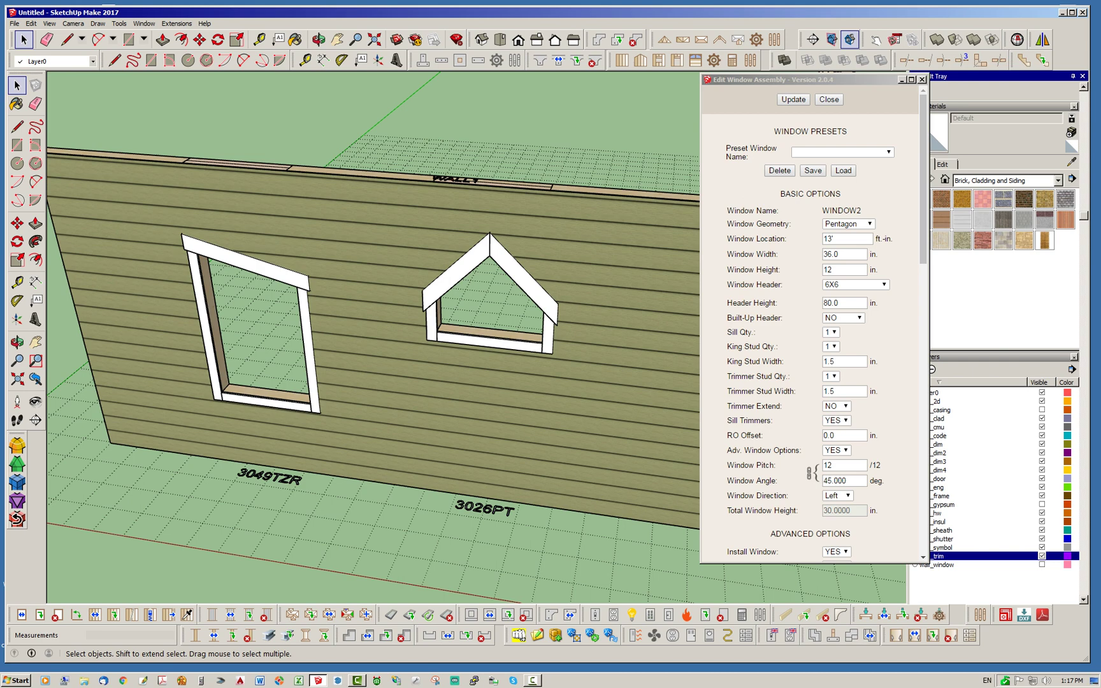
click(1041, 555)
click(1041, 564)
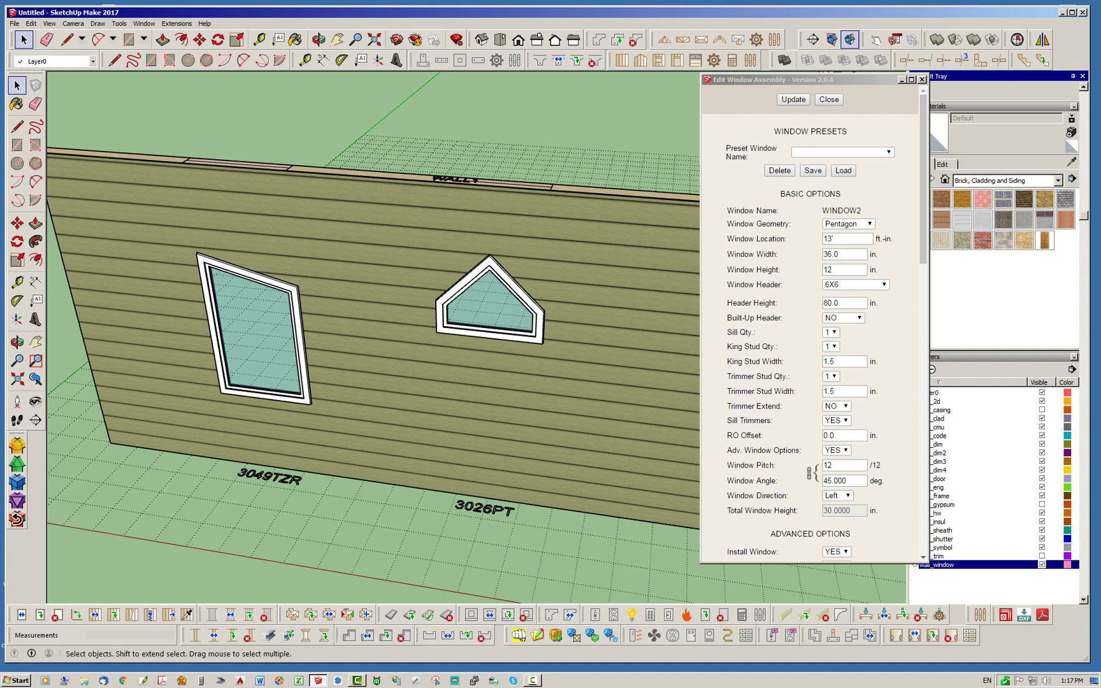
click(829, 100)
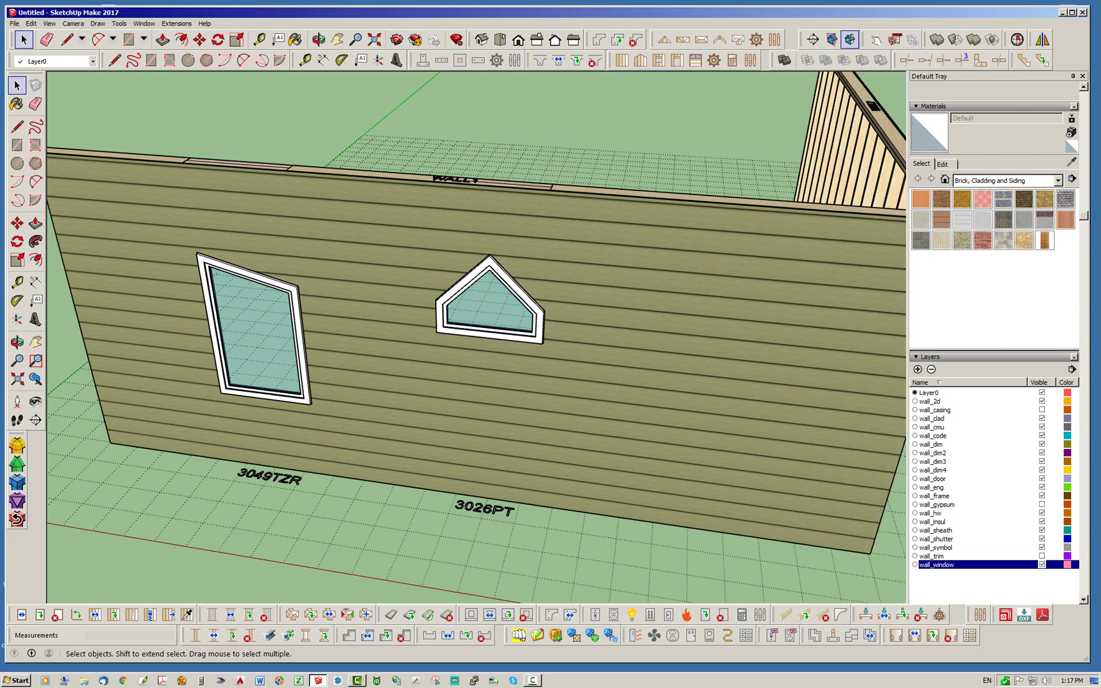
Step: Open the trapezoid window for editing and enter a window pitch of 12/12
middle_drag(53, 364, 83, 356)
scroll(83, 357, up, 2)
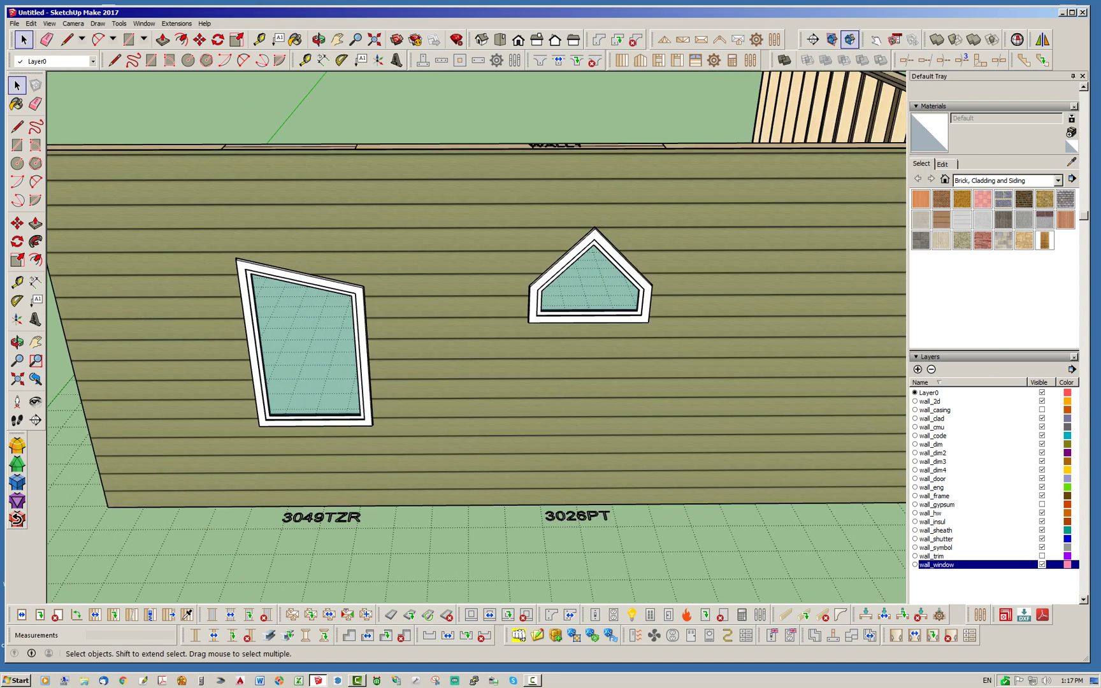
scroll(217, 387, up, 1)
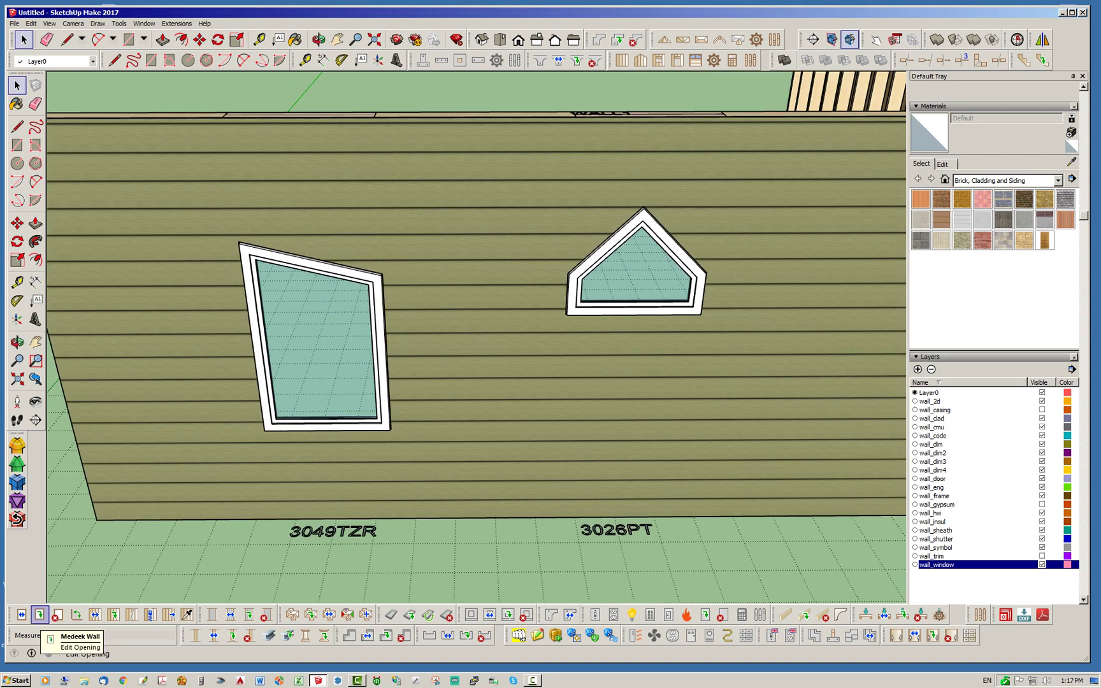
click(40, 615)
click(314, 358)
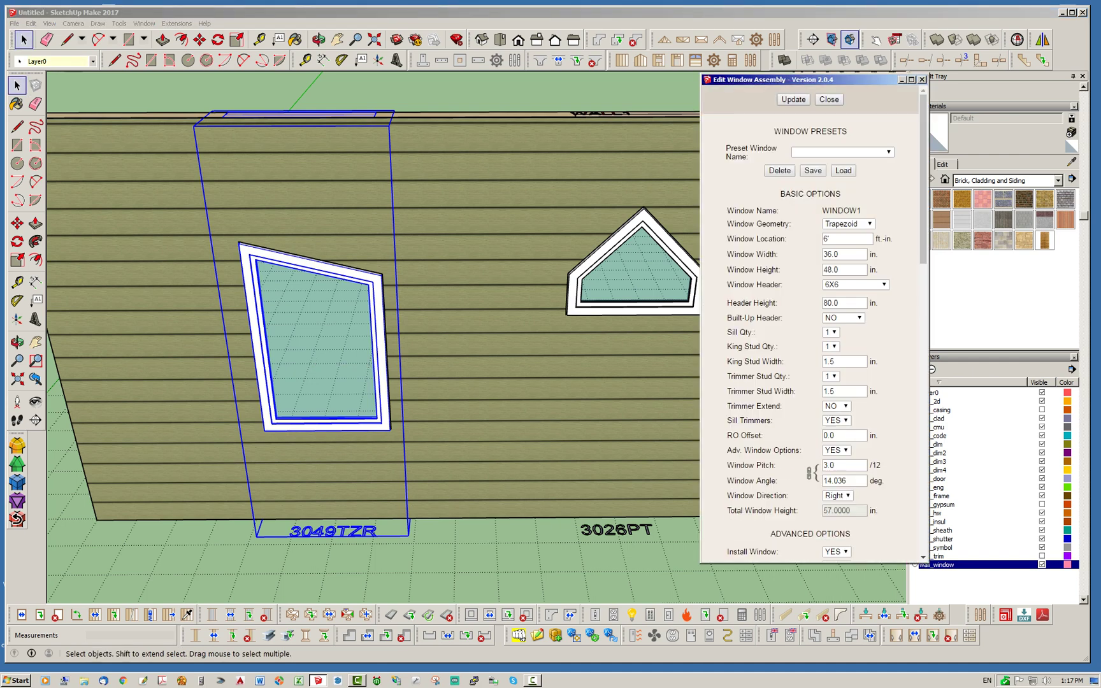
click(837, 465)
key(BackSpace)
key(BackSpace)
key(BackSpace)
text(12)
Step: Set the trapezoid window's height to 0 and update the assembly
double_click(831, 270)
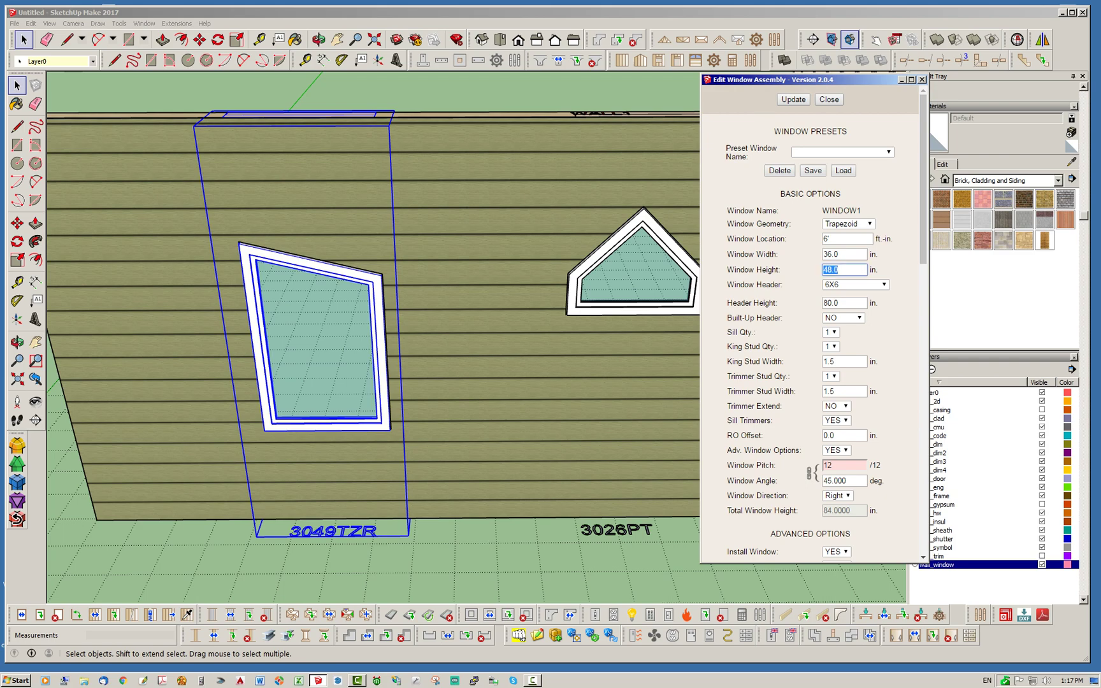
text(0)
key(Return)
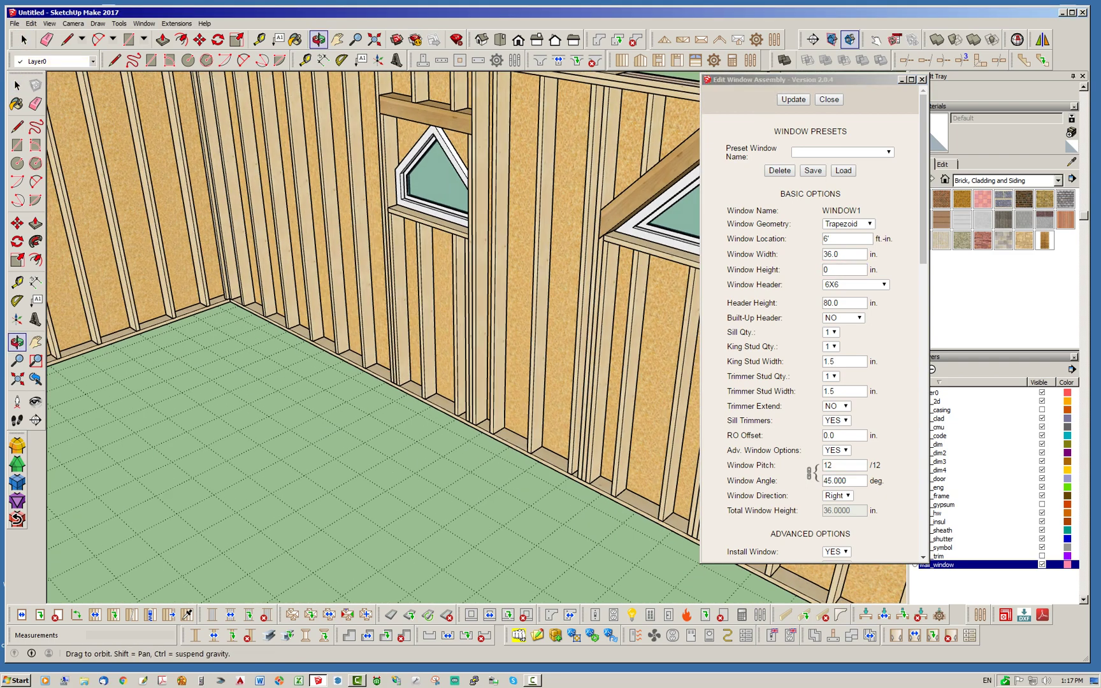
Step: Set the trapezoid window's header height to 60 in. and update the assembly
scroll(261, 286, down, 5)
scroll(538, 184, up, 5)
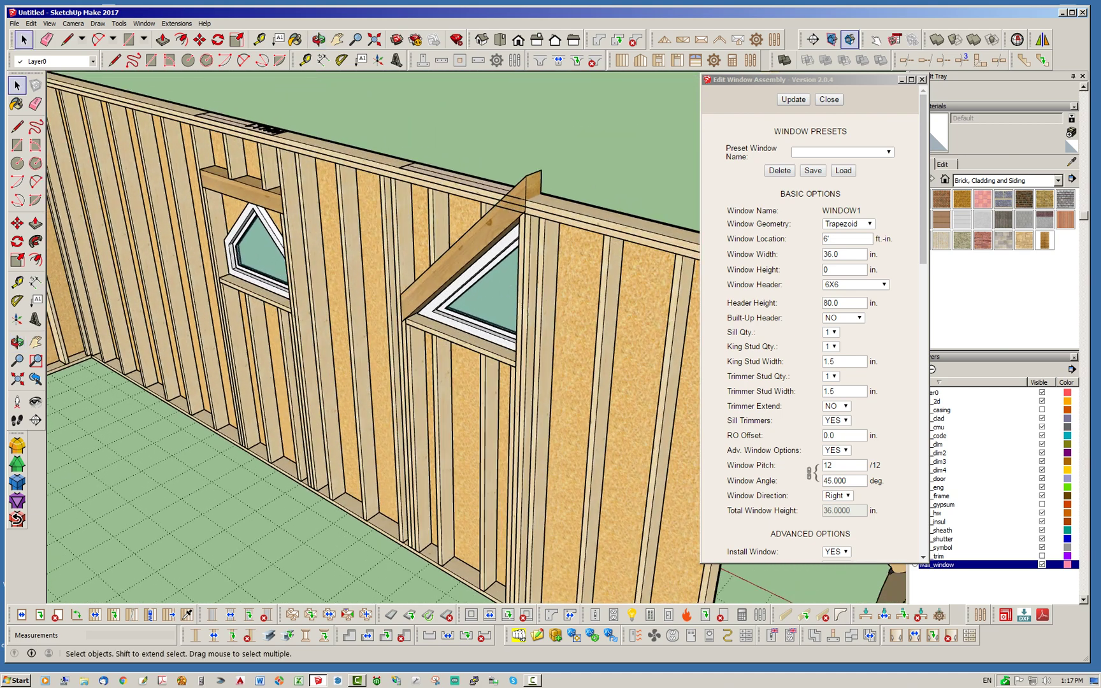
middle_drag(407, 319, 541, 325)
scroll(541, 325, down, 4)
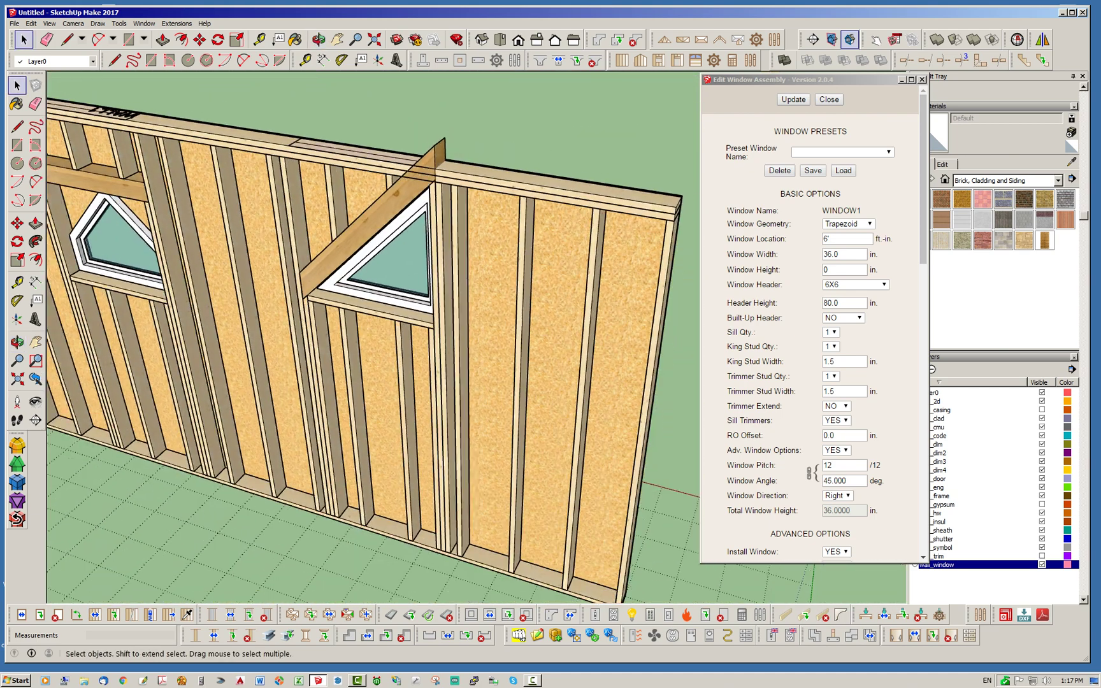
scroll(331, 268, up, 3)
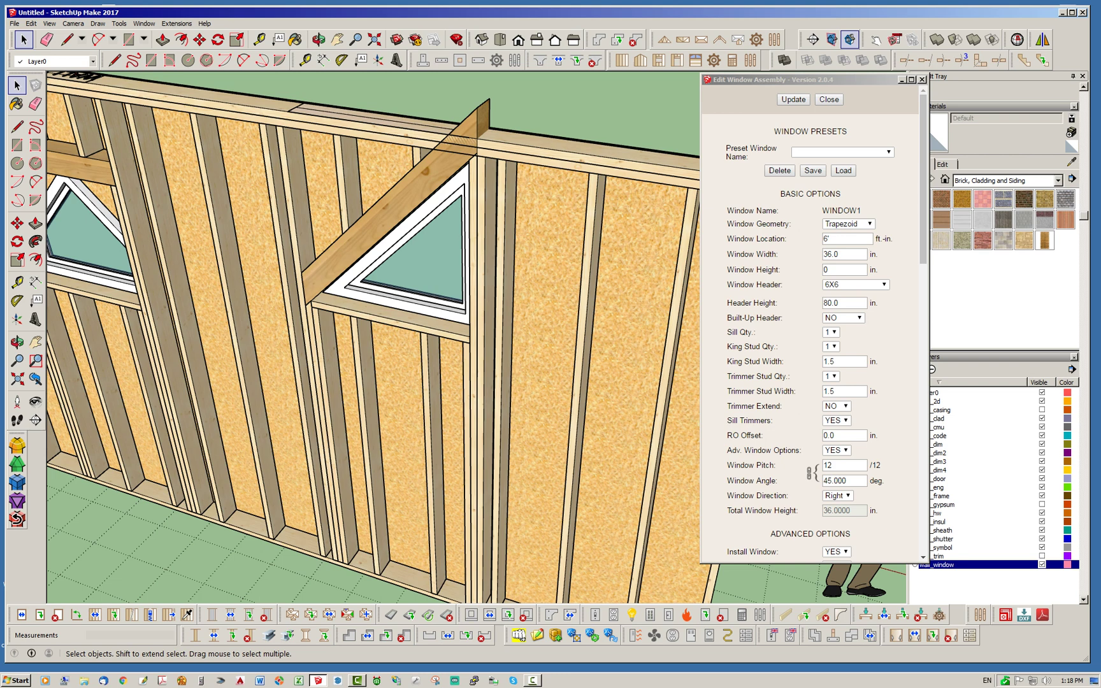
double_click(830, 303)
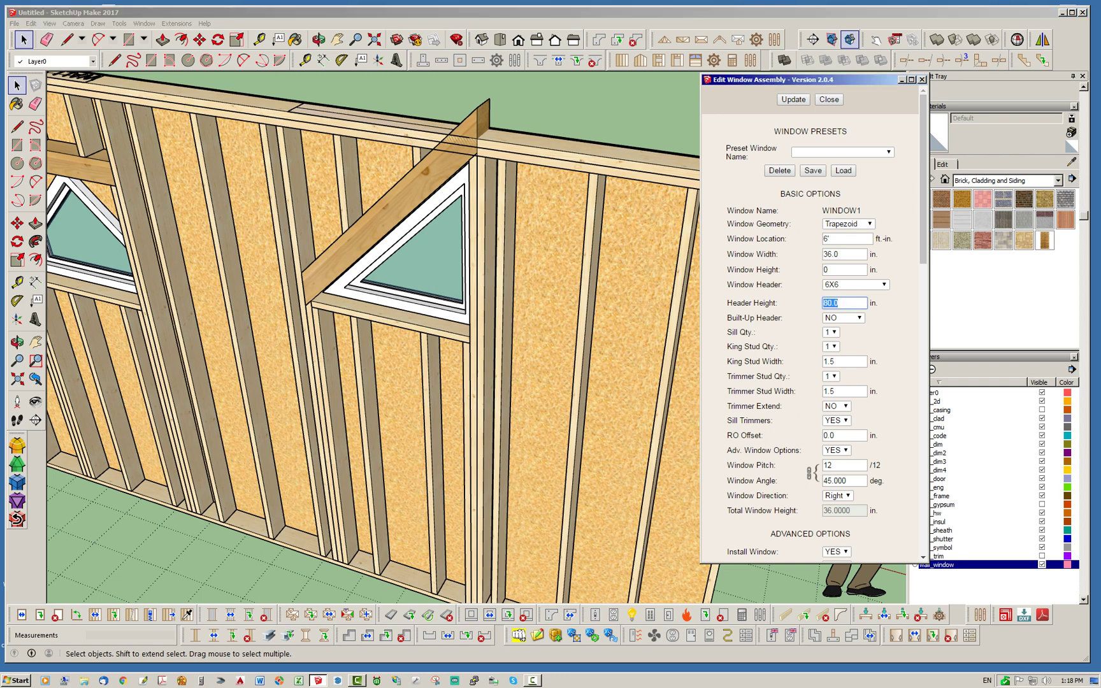
text(60)
click(793, 99)
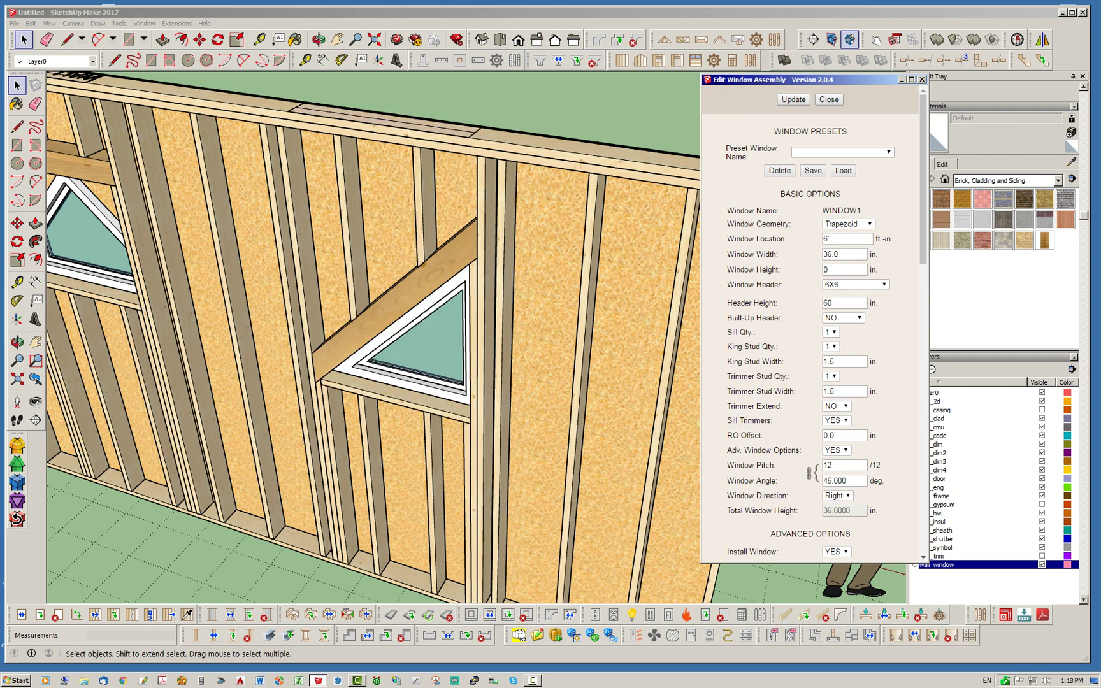
Step: Examine the right-triangle window's sloped header, cripple studs and sill framing from inside the wall
middle_drag(394, 369, 446, 340)
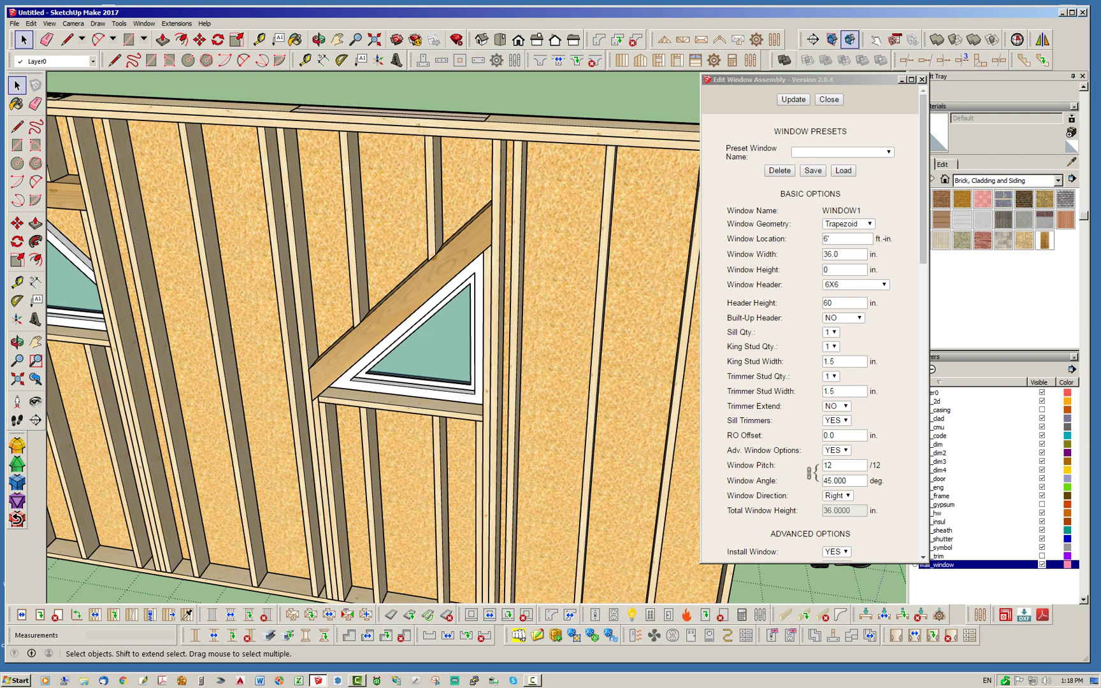
middle_drag(382, 331, 488, 283)
scroll(487, 283, down, 1)
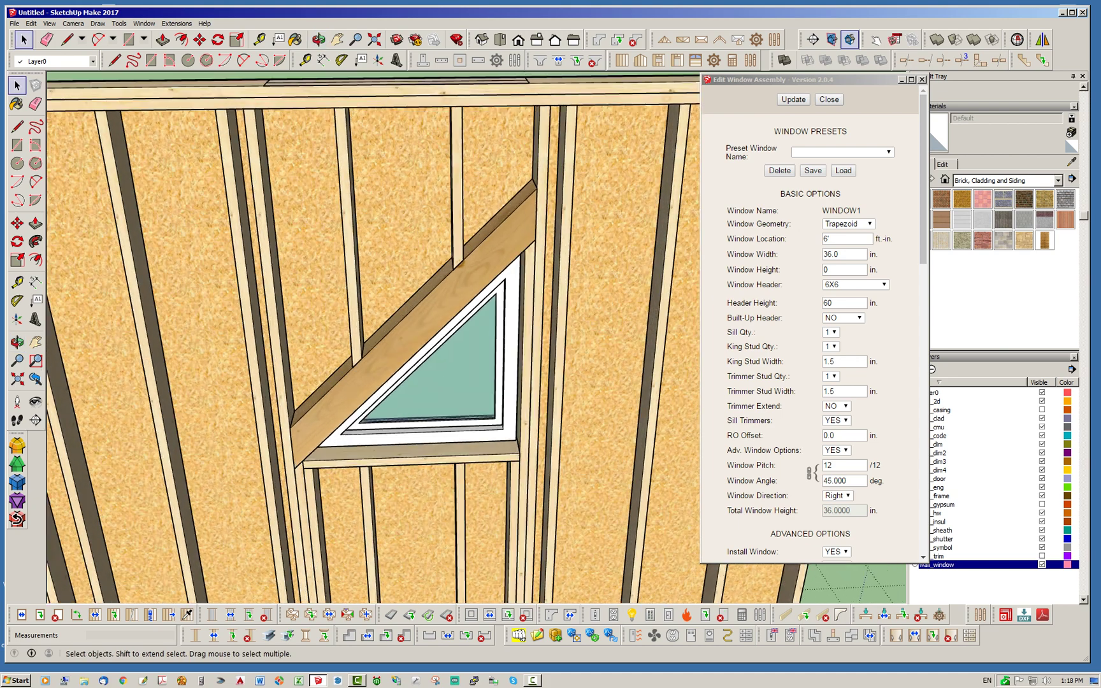
scroll(500, 277, down, 3)
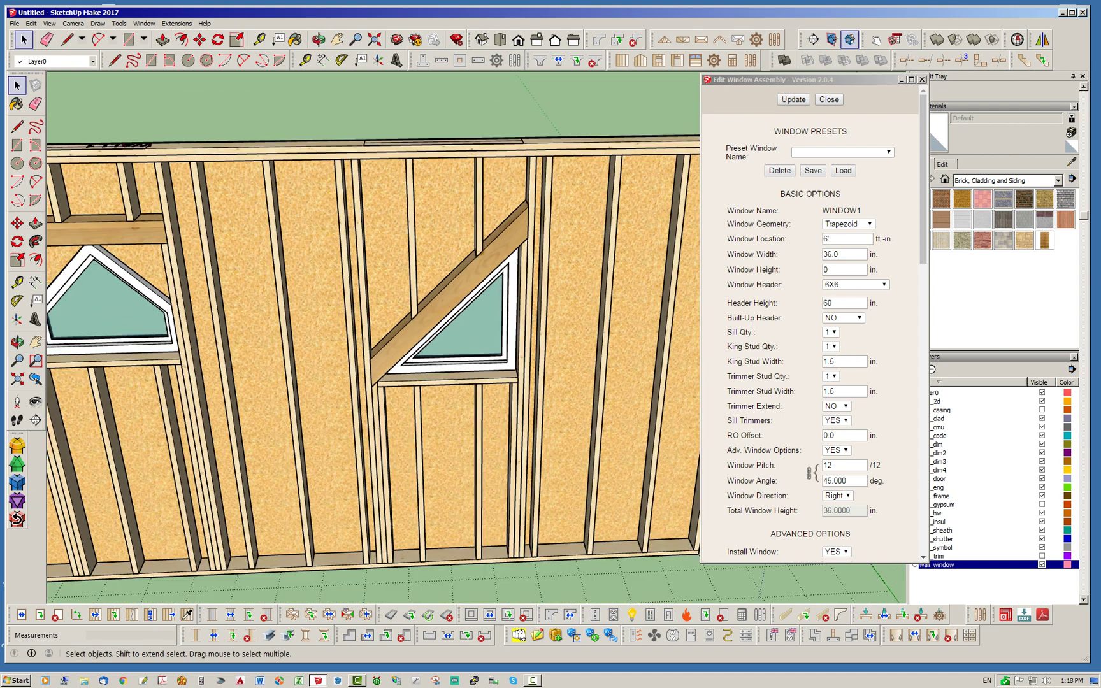
middle_drag(500, 277, 529, 294)
key(space)
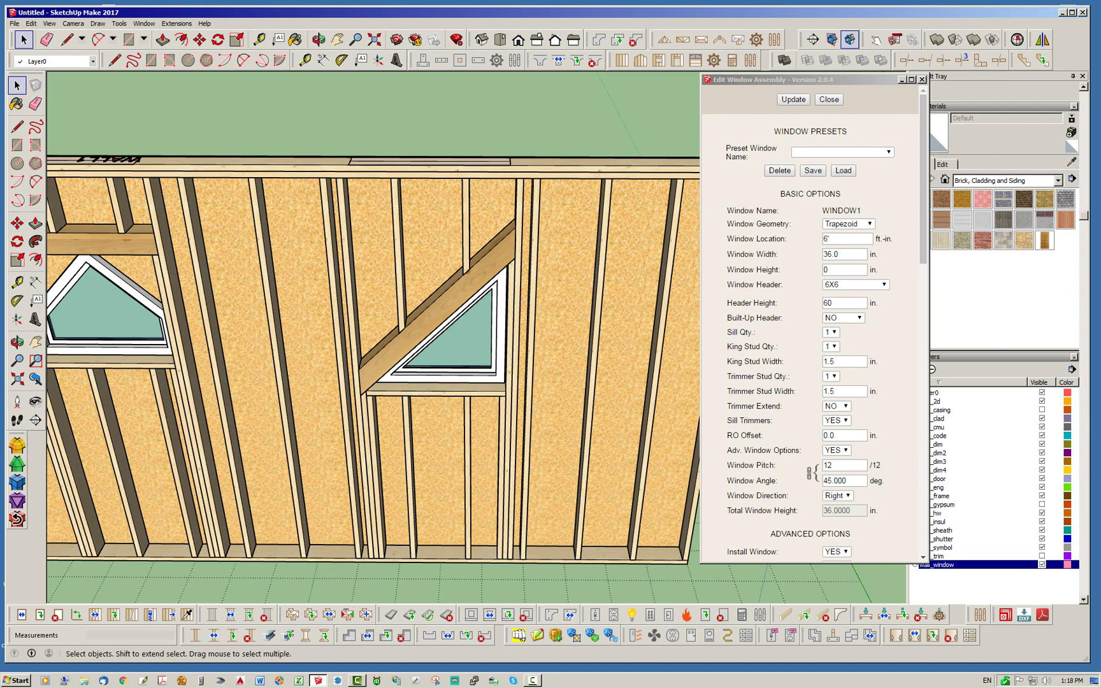
key(o)
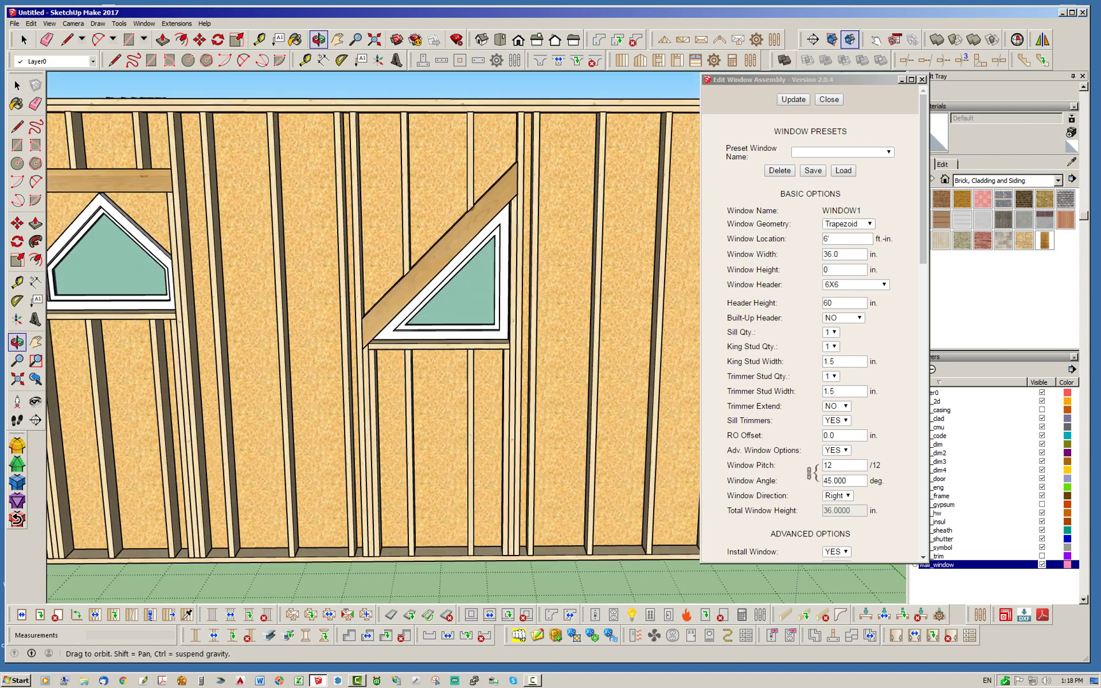
key(space)
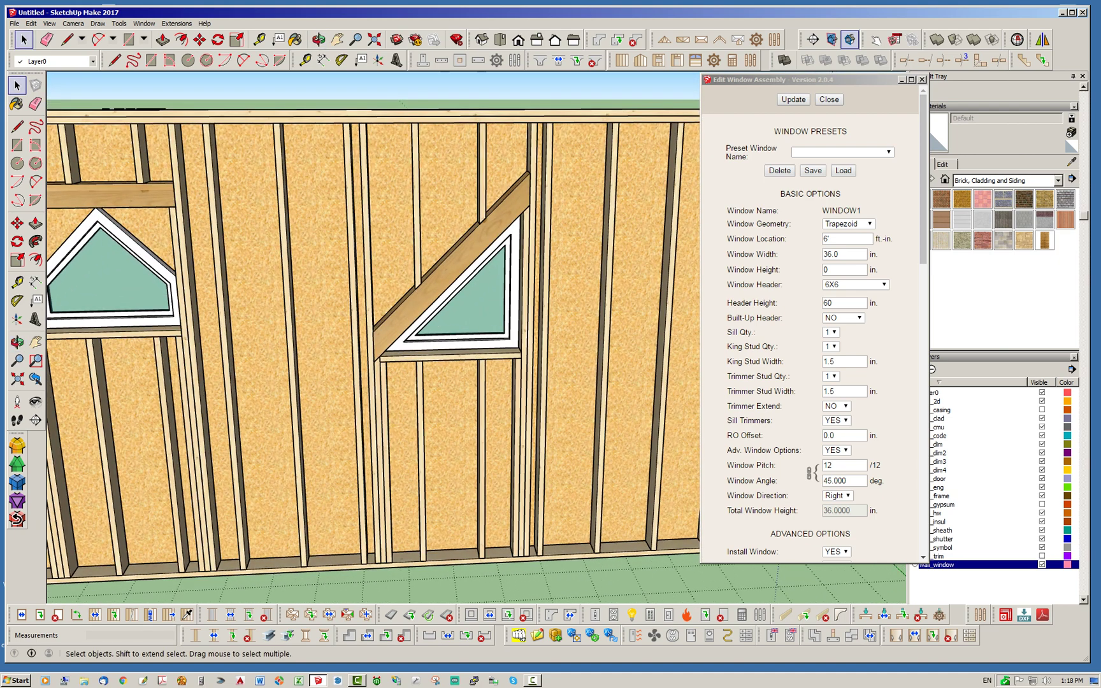
Step: Change the triangular trapezoid window's direction to Left, update the assembly and close its editor
middle_drag(280, 407, 223, 458)
middle_drag(446, 394, 287, 408)
scroll(337, 262, down, 4)
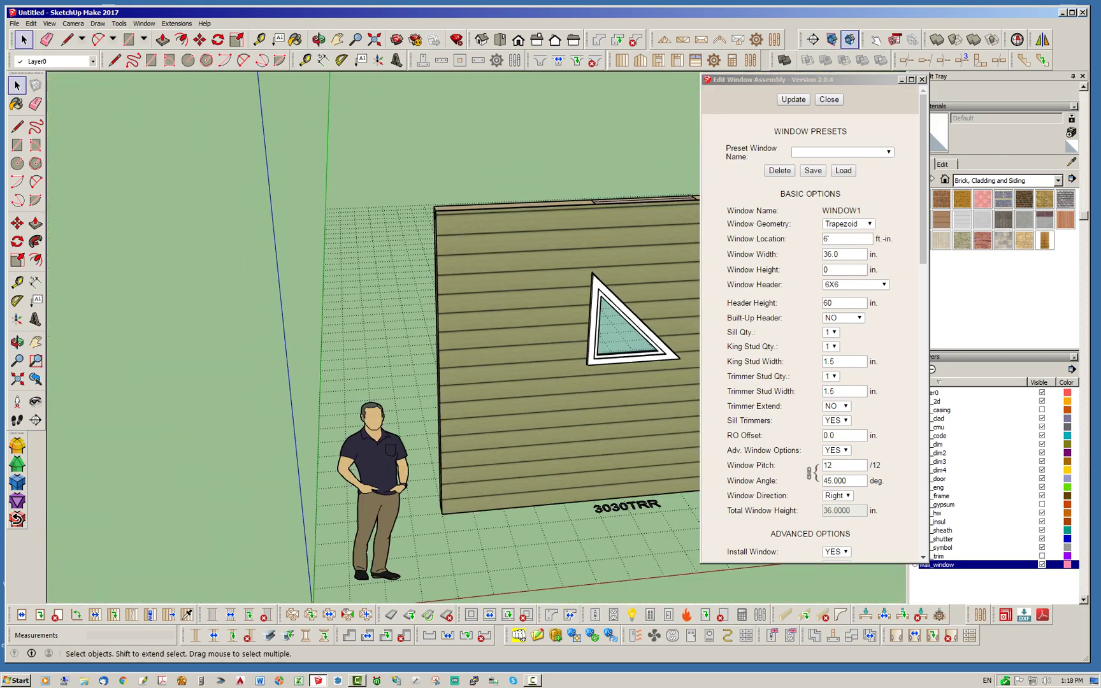
shift+middle_drag(586, 426, 325, 392)
scroll(414, 391, up, 3)
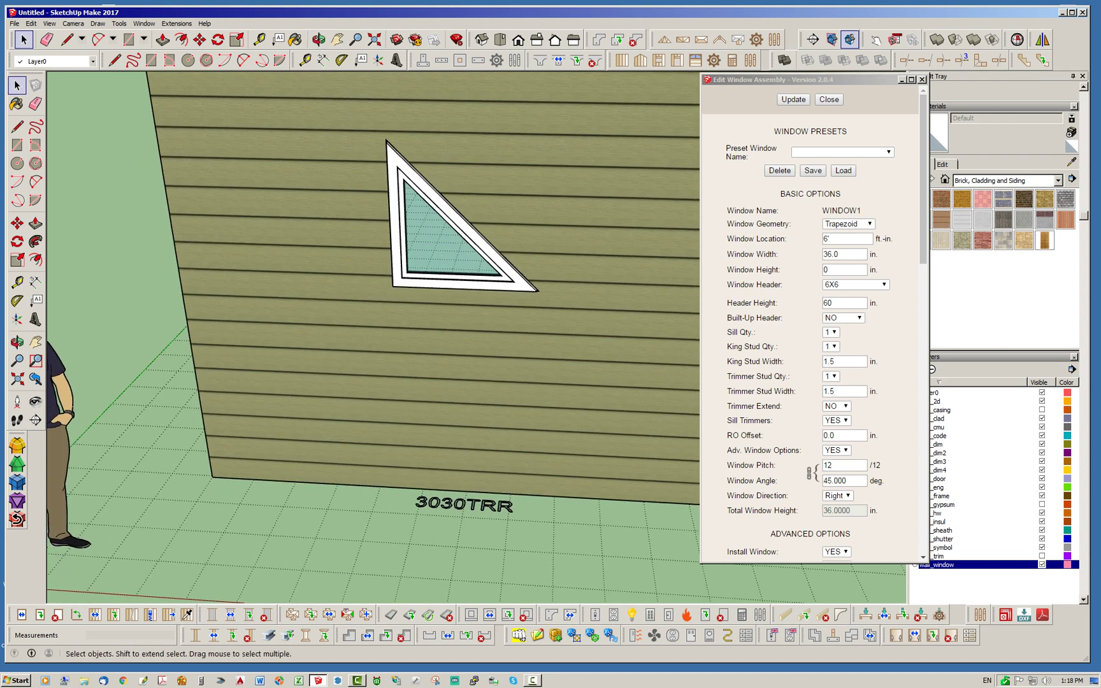
middle_drag(398, 287, 395, 334)
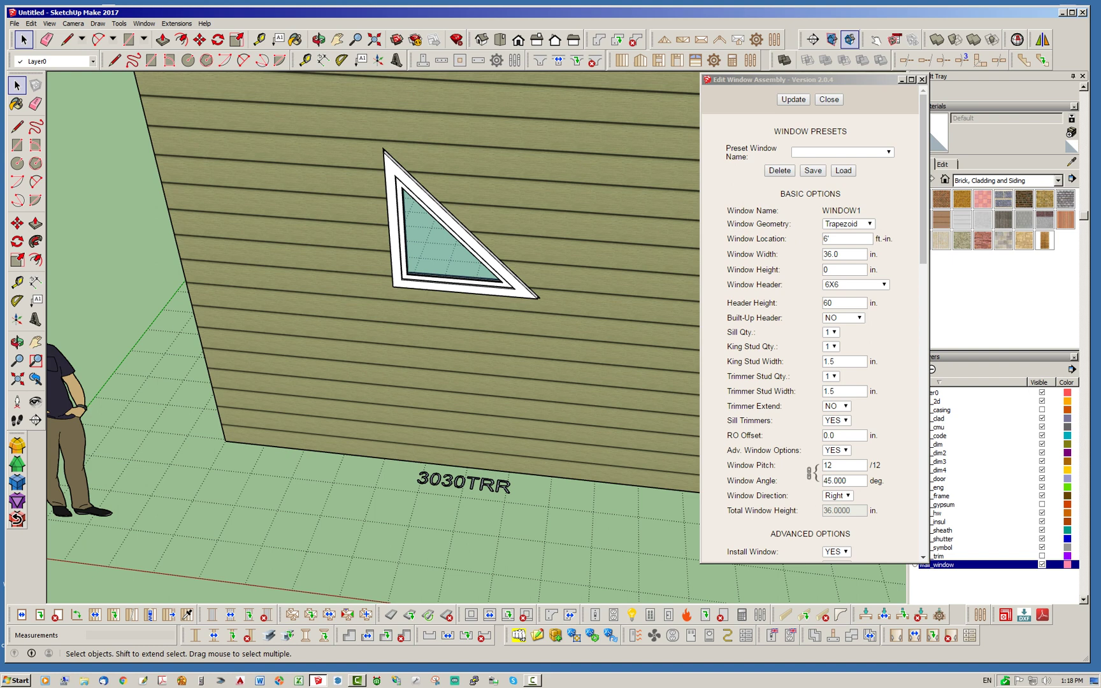
click(838, 496)
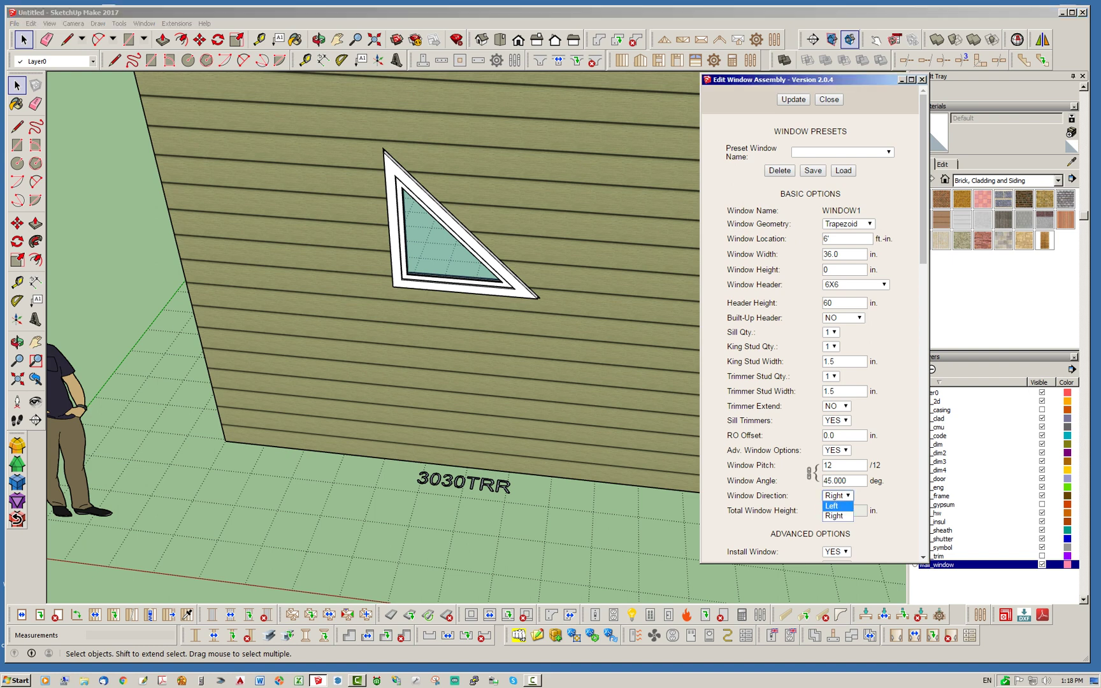
click(835, 505)
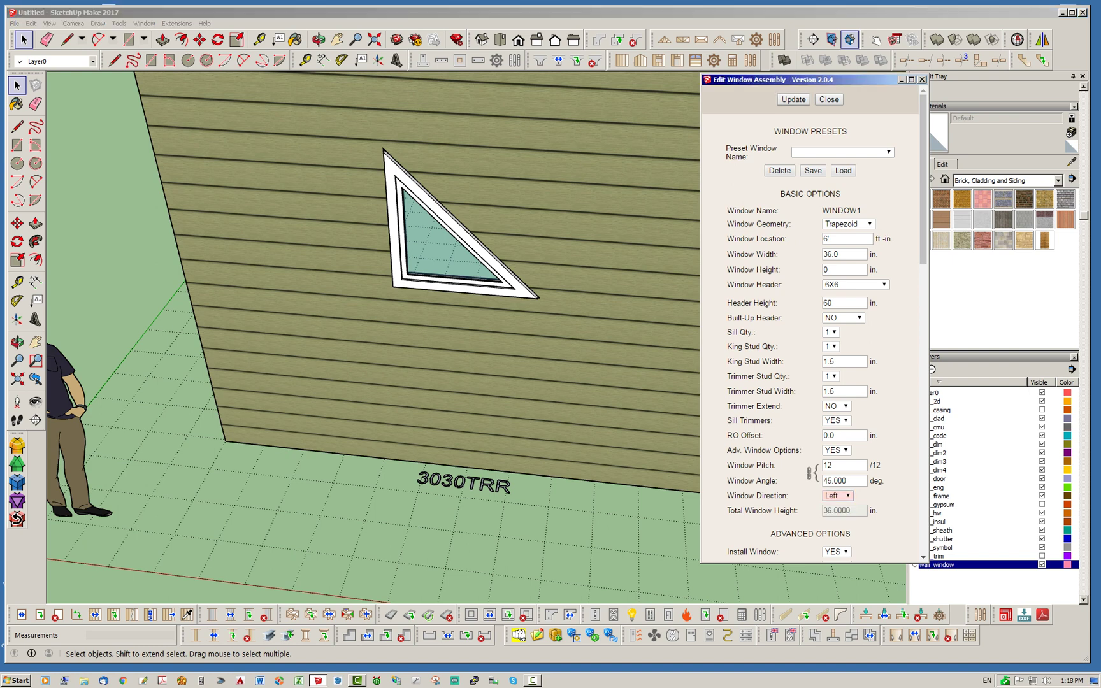
click(793, 99)
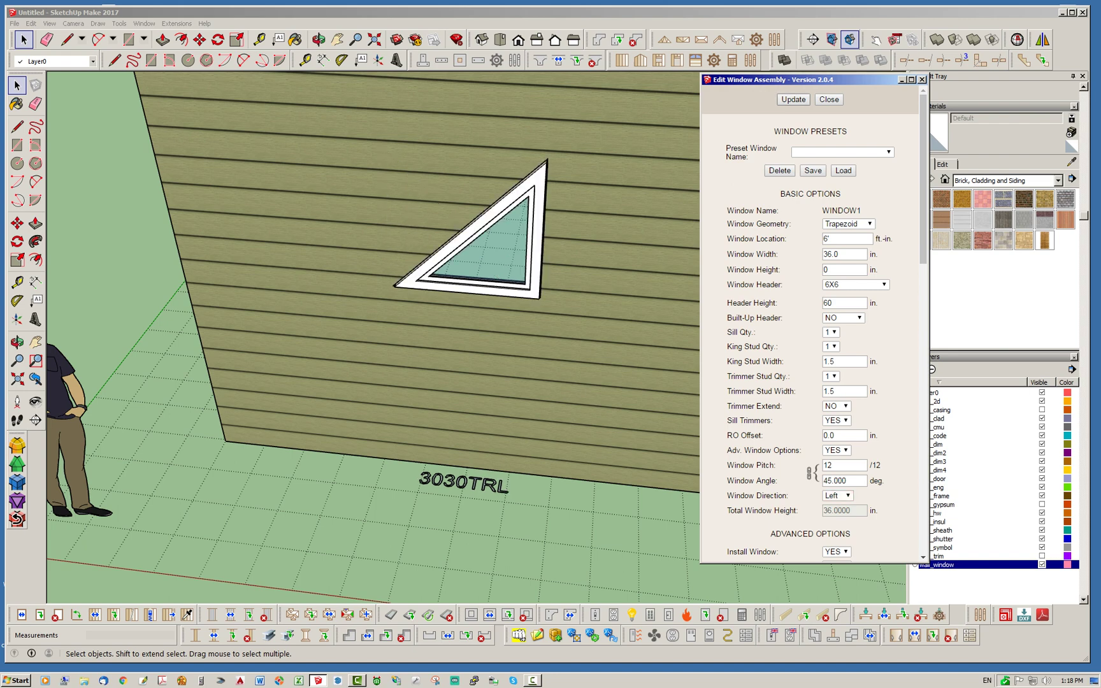
click(829, 100)
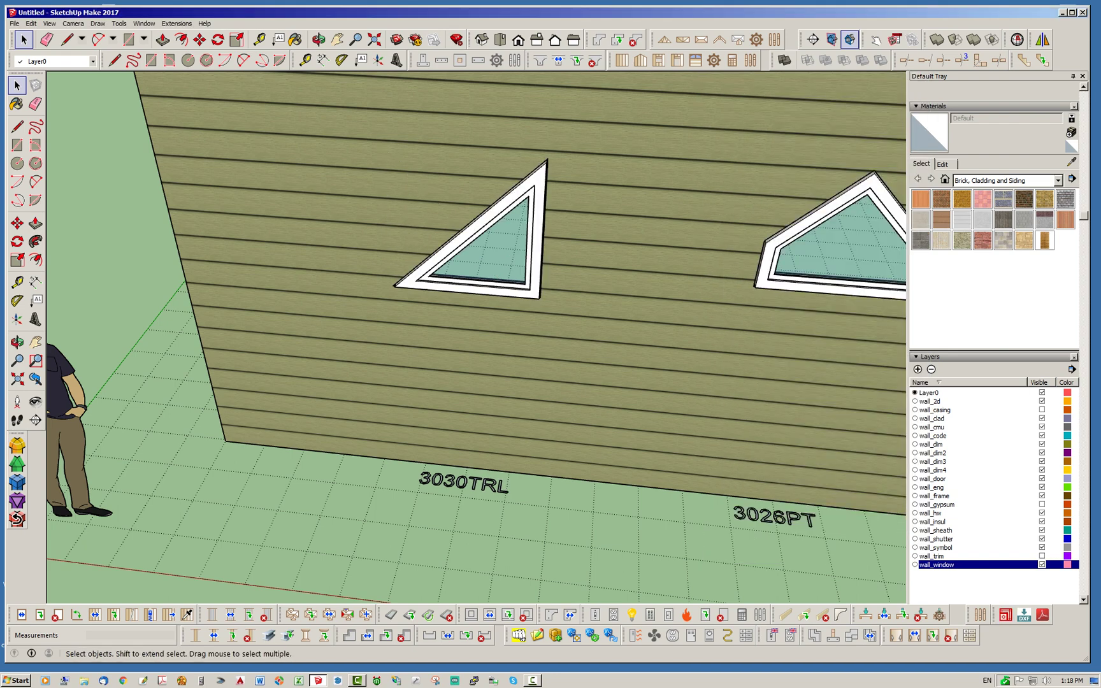
Step: Turn on the wall_trim and wall_casing layers to display the exterior trim and interior casing around the windows
click(1041, 556)
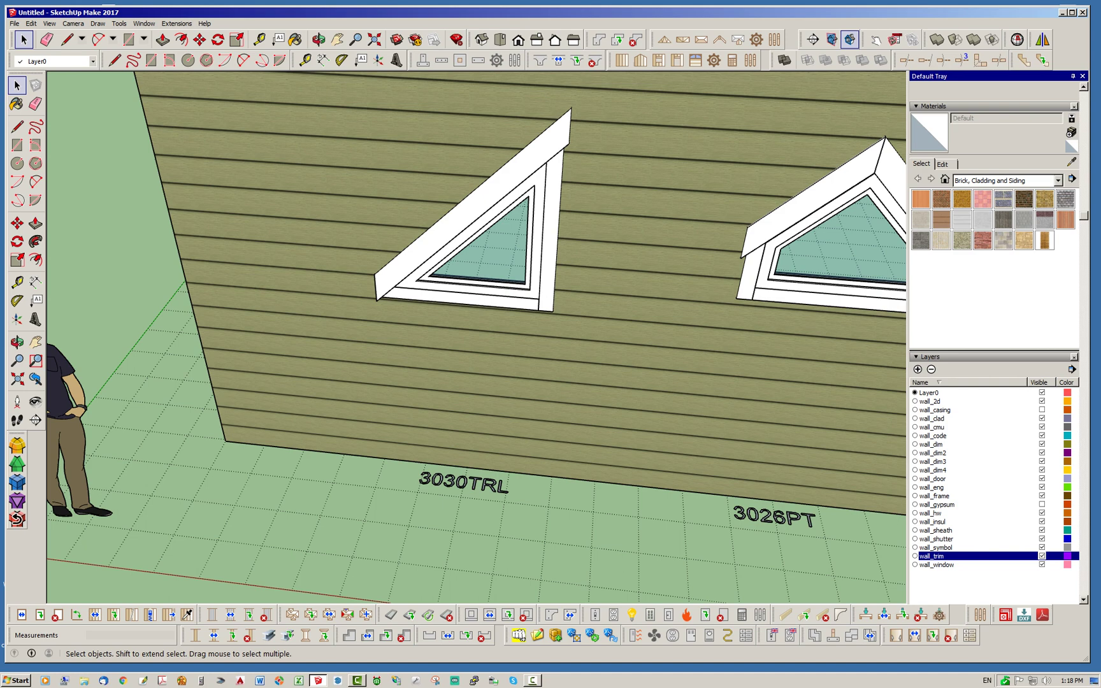
middle_drag(472, 357, 542, 358)
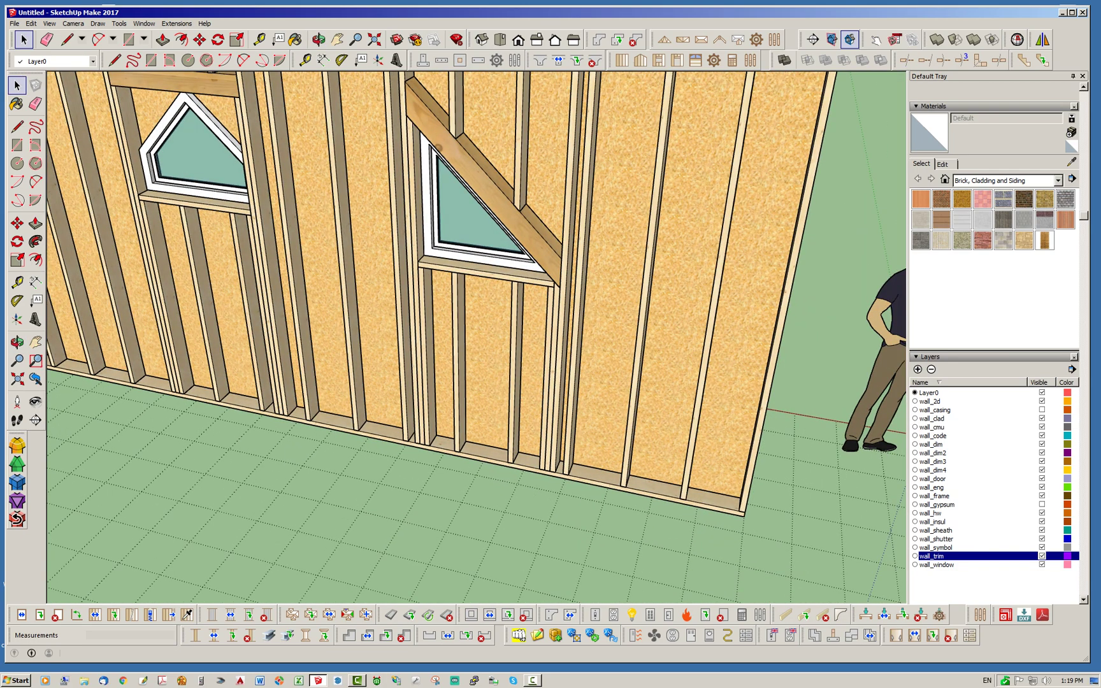
click(1041, 410)
middle_drag(395, 331, 583, 334)
scroll(484, 191, up, 3)
scroll(587, 248, down, 3)
scroll(550, 332, down, 5)
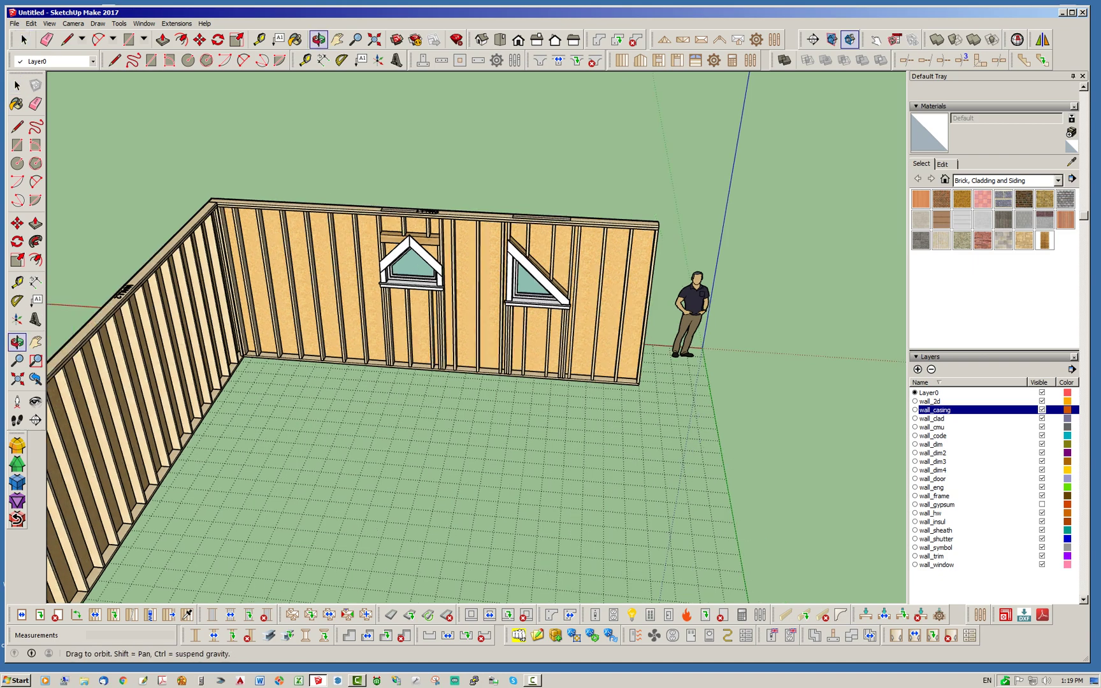
Step: Delete both existing wall assemblies, including the one containing the pentagon and triangular windows
key(space)
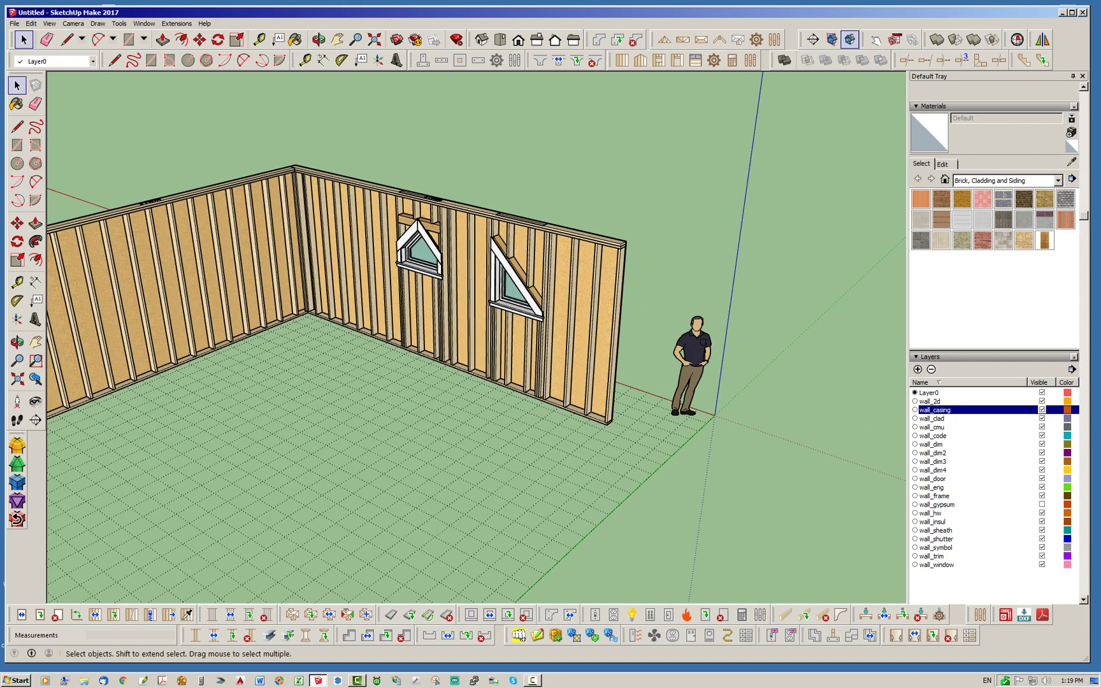
click(565, 318)
key(Delete)
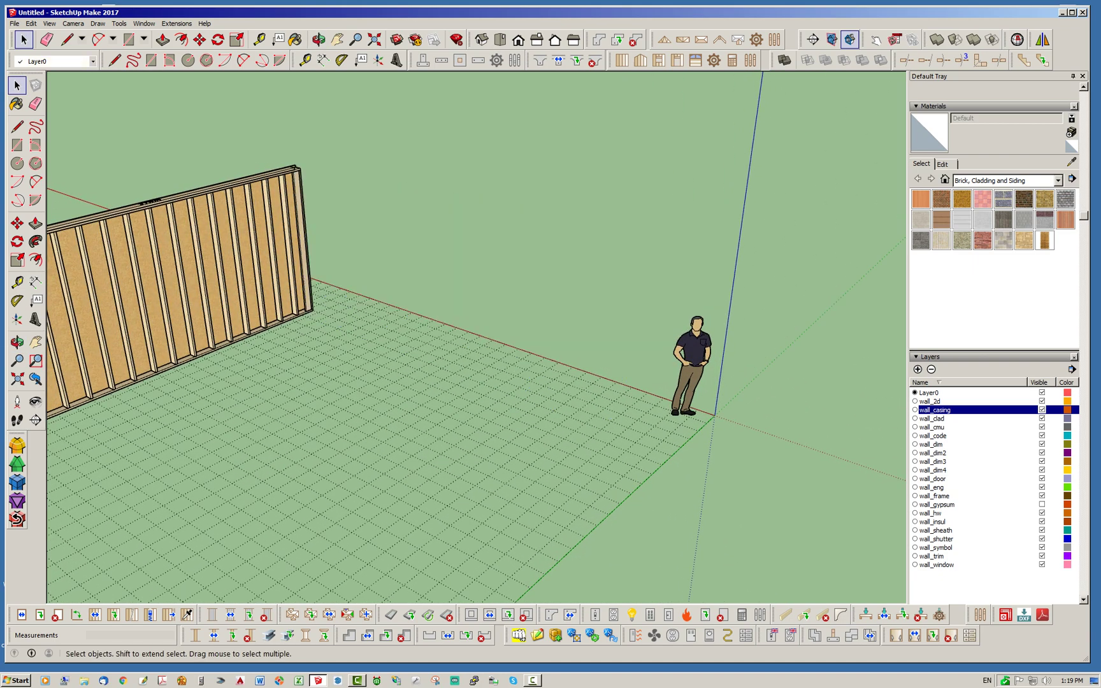
click(201, 274)
key(Delete)
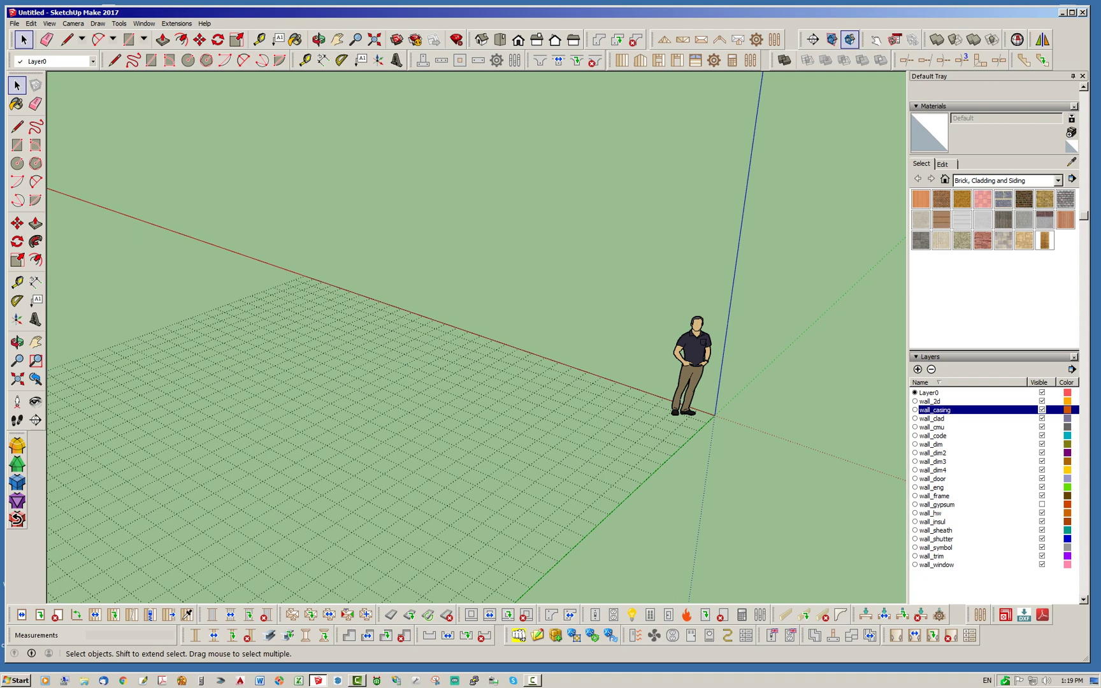
Step: Draw an 18' long gable wall parallel to the red axis with 4/12 pitches and 97.125 in. wall heights
click(640, 60)
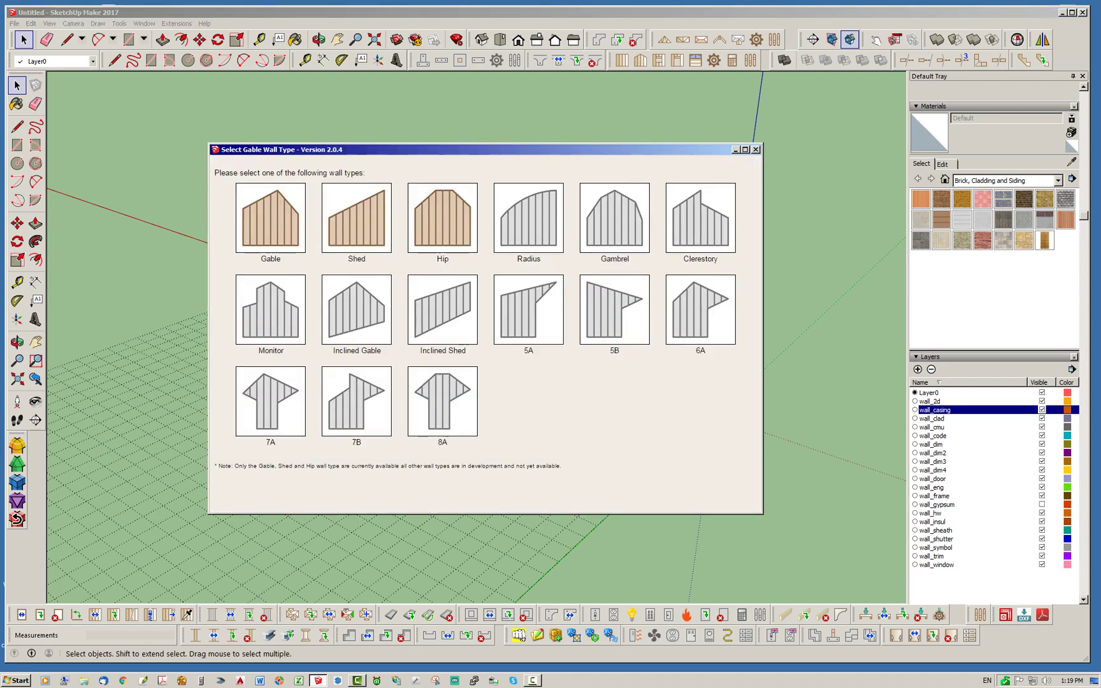
click(270, 217)
mouse_move(592, 268)
middle_down()
mouse_move(330, 295)
mouse_move(349, 391)
middle_up()
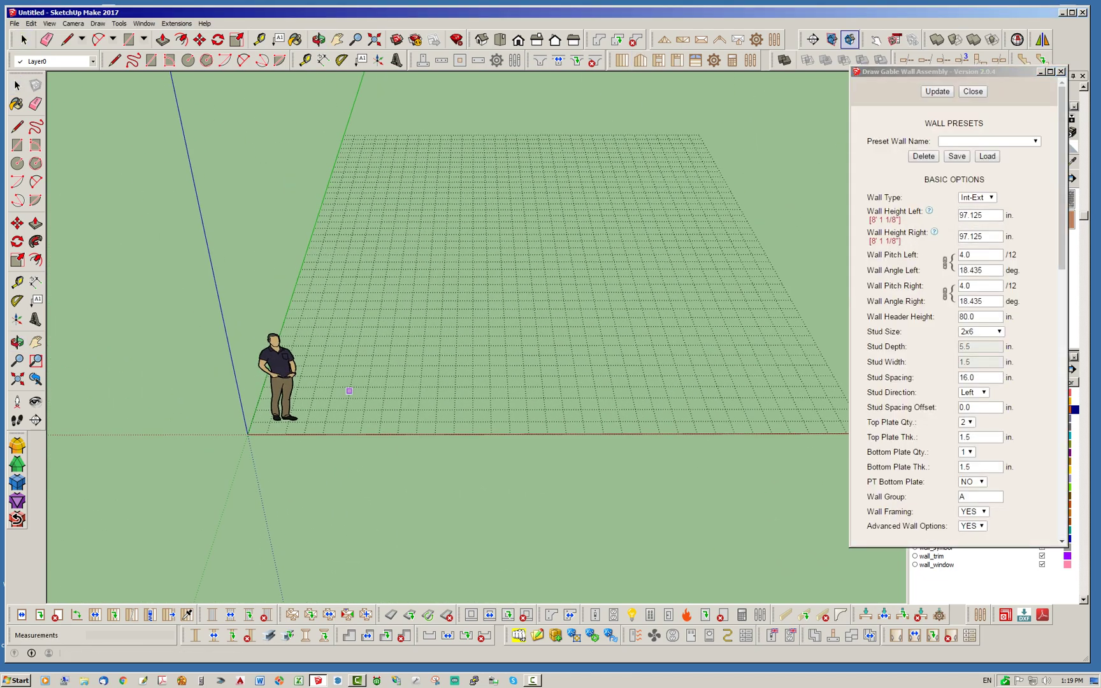
click(224, 390)
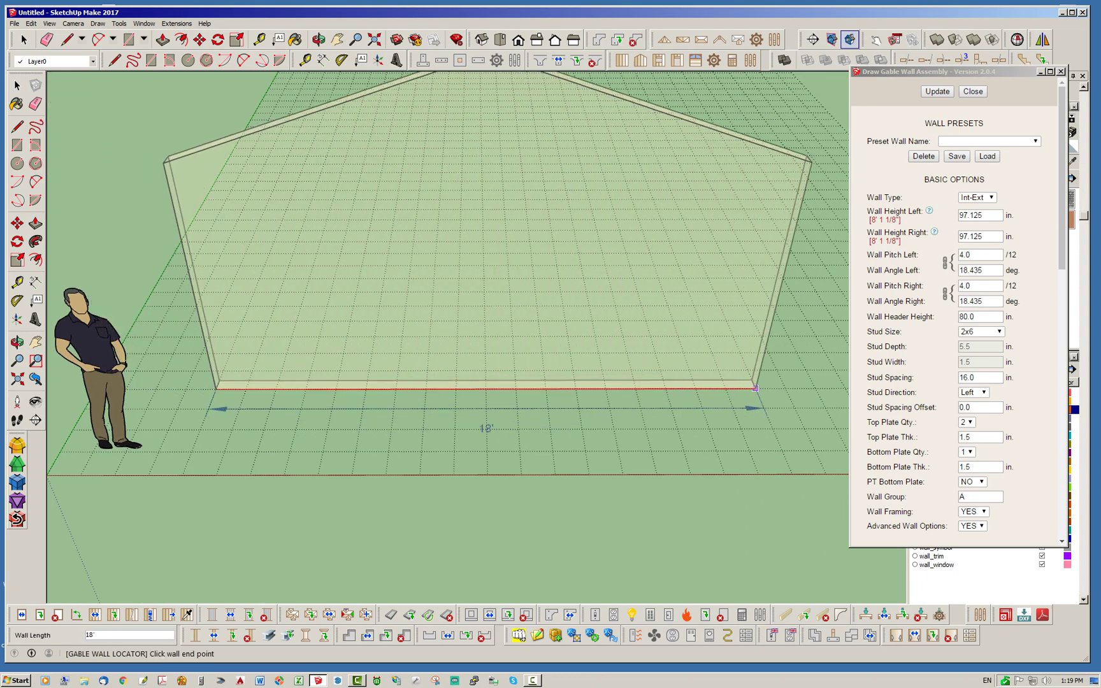
click(755, 388)
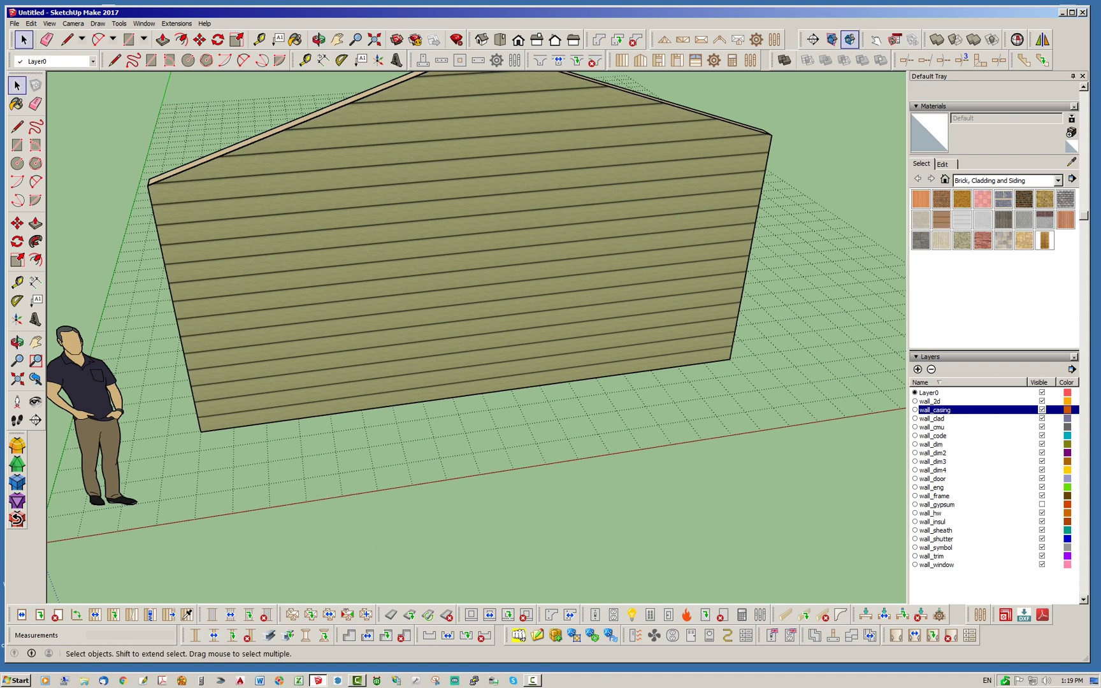
Step: Insert a 36 by 48 in. left-direction trapezoid window at 12/12 pitch, about 3' 11" along the gable wall
click(659, 60)
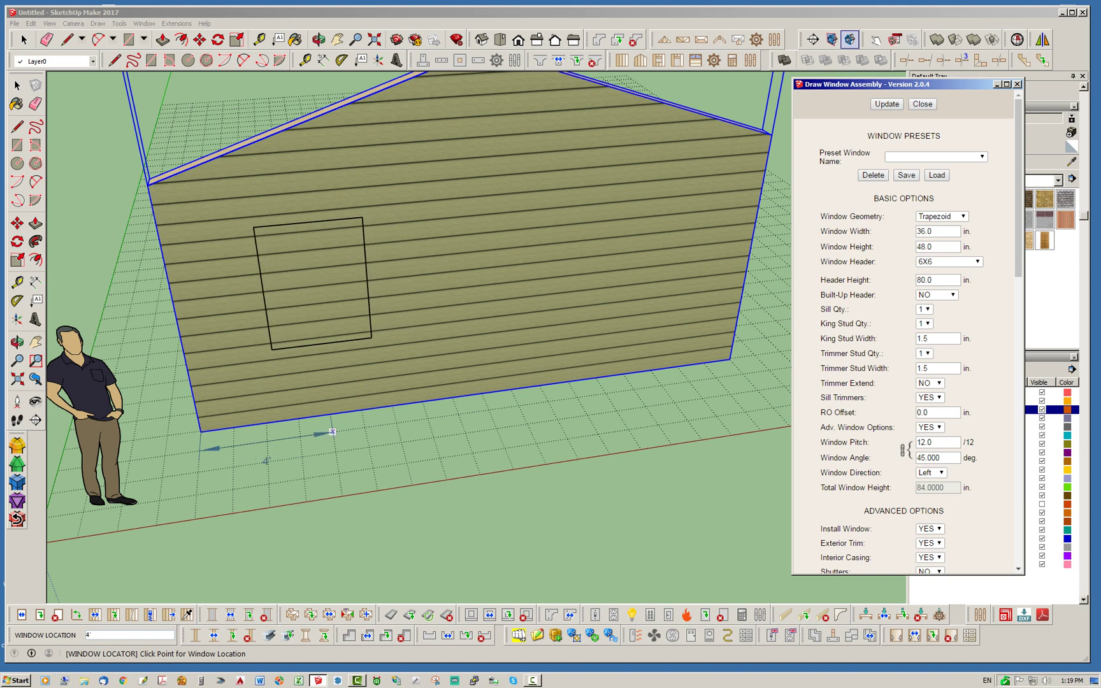
click(337, 431)
key(space)
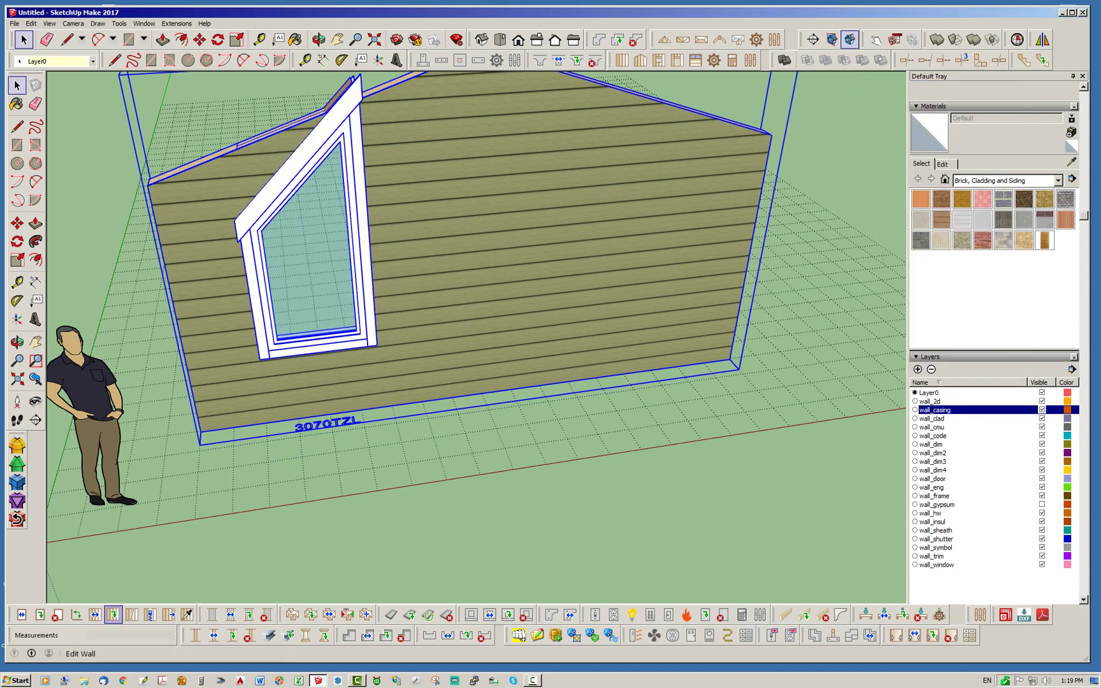
Step: Set the trapezoid window's pitch to 3/12 and update the assembly
click(40, 614)
click(281, 259)
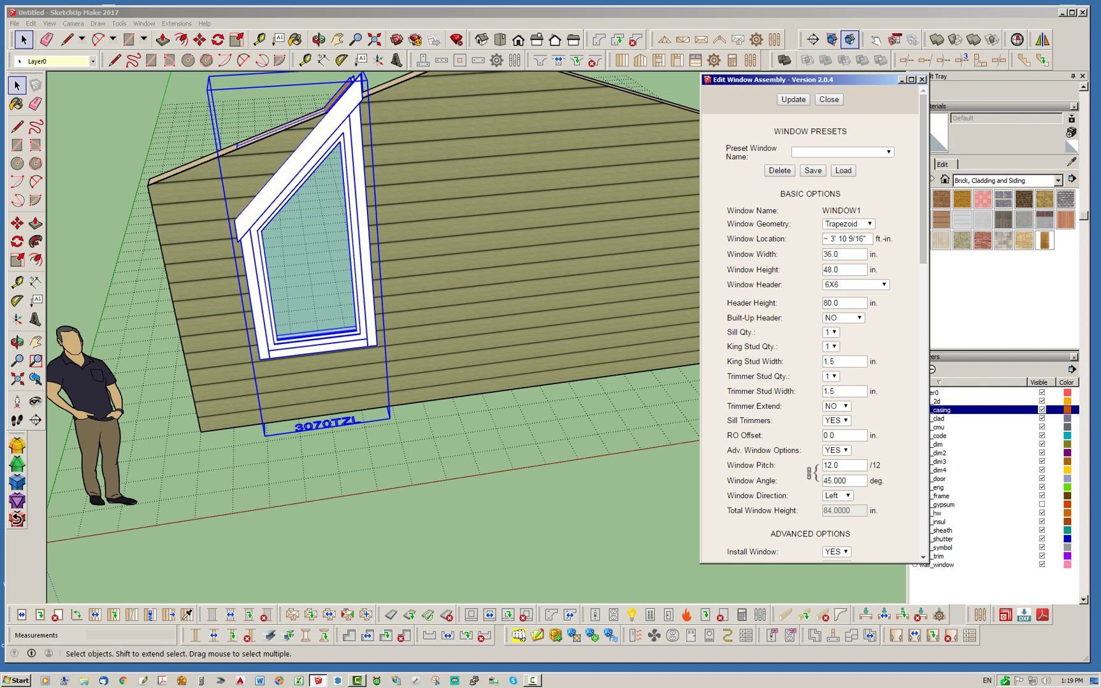
double_click(830, 465)
text(3)
key(Return)
click(793, 99)
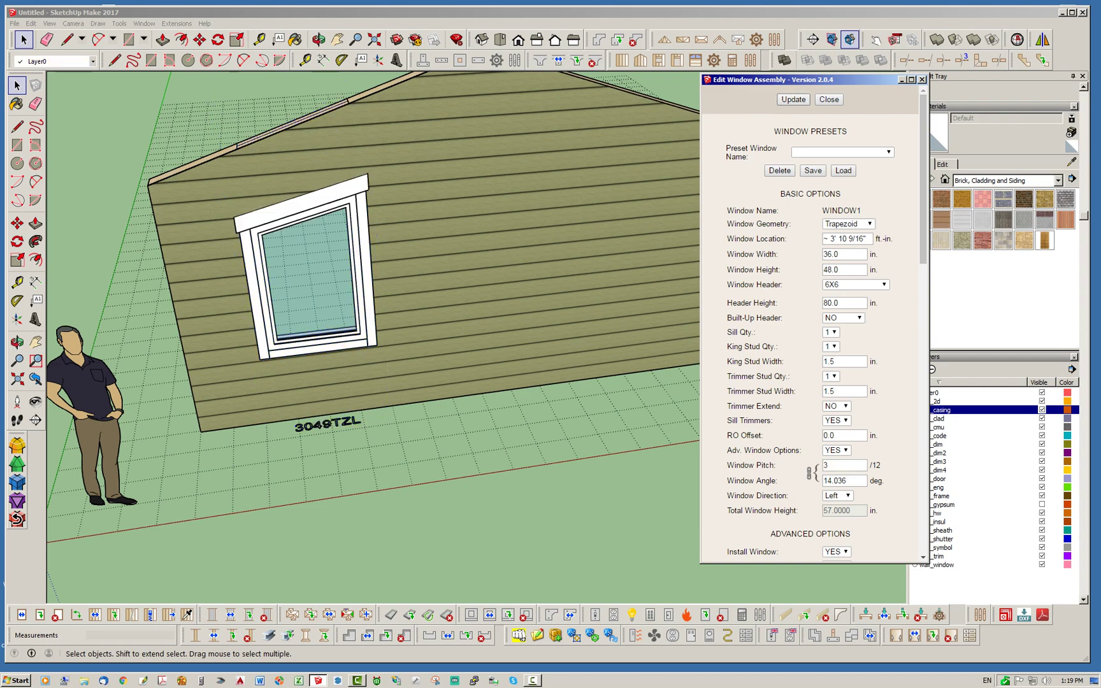
Step: Set the trapezoid window's pitch to 2/12, update the assembly and close its editor
middle_drag(382, 305, 440, 337)
middle_drag(127, 319, 395, 300)
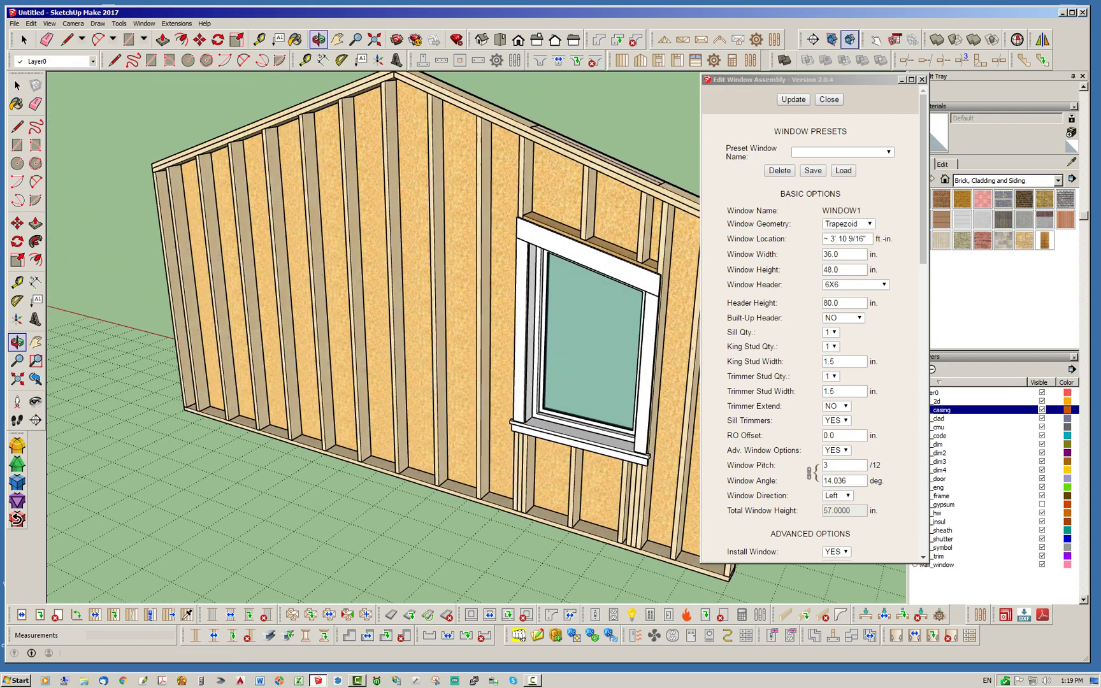
scroll(293, 296, down, 3)
scroll(560, 210, up, 1)
scroll(449, 219, up, 3)
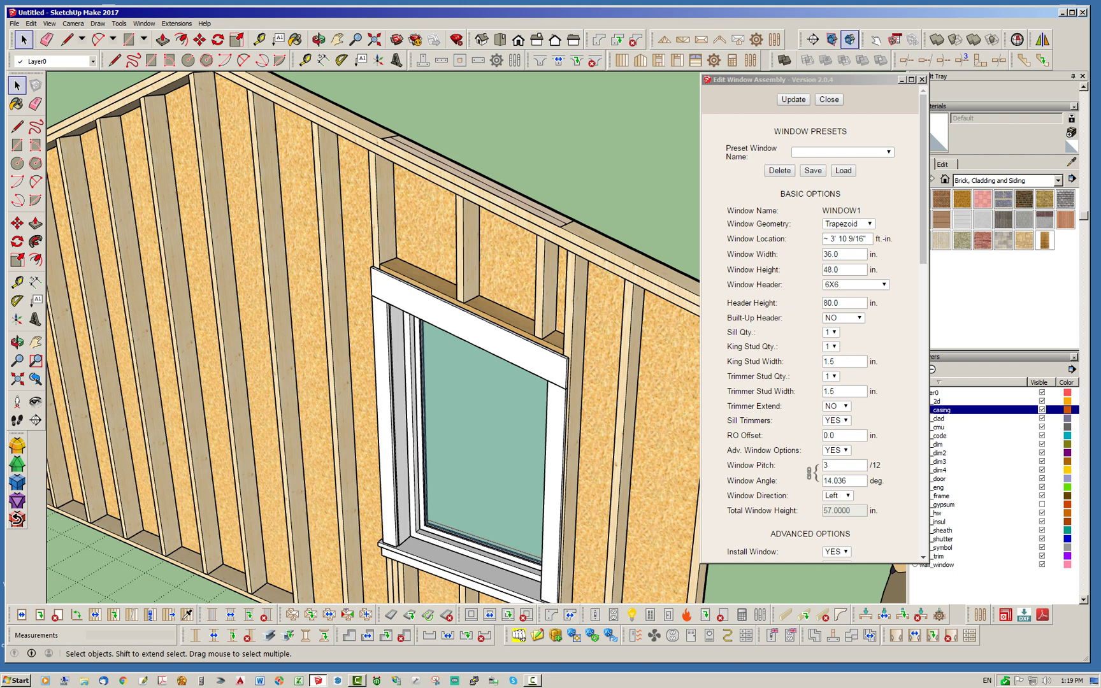
middle_drag(395, 305, 446, 309)
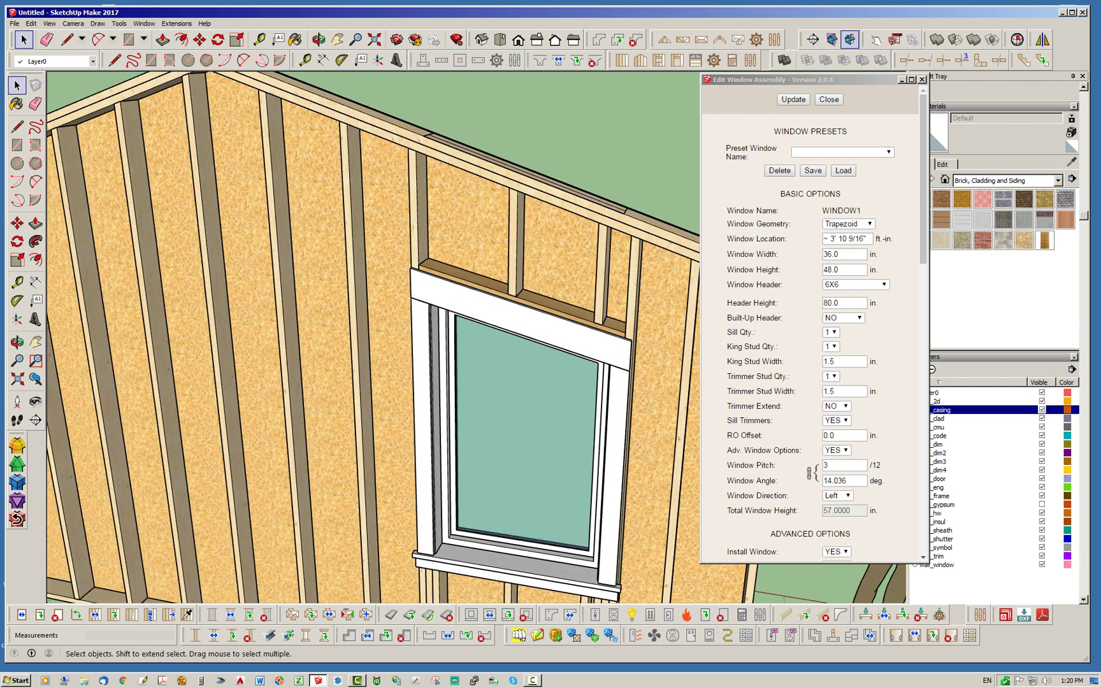
double_click(826, 465)
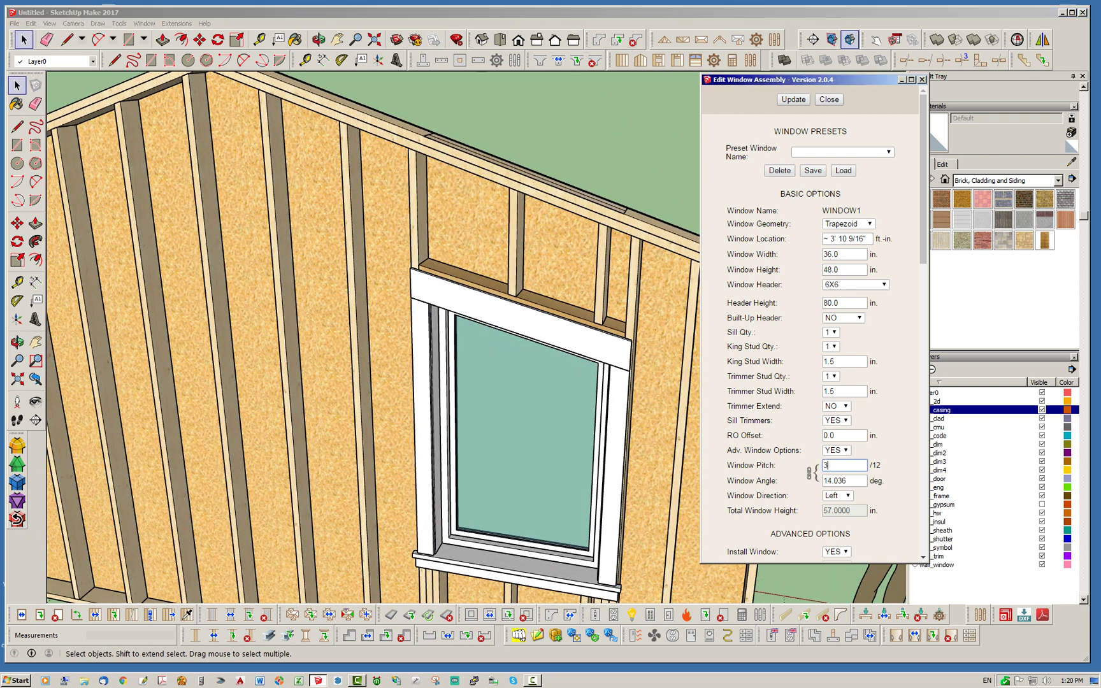
text(2)
click(793, 100)
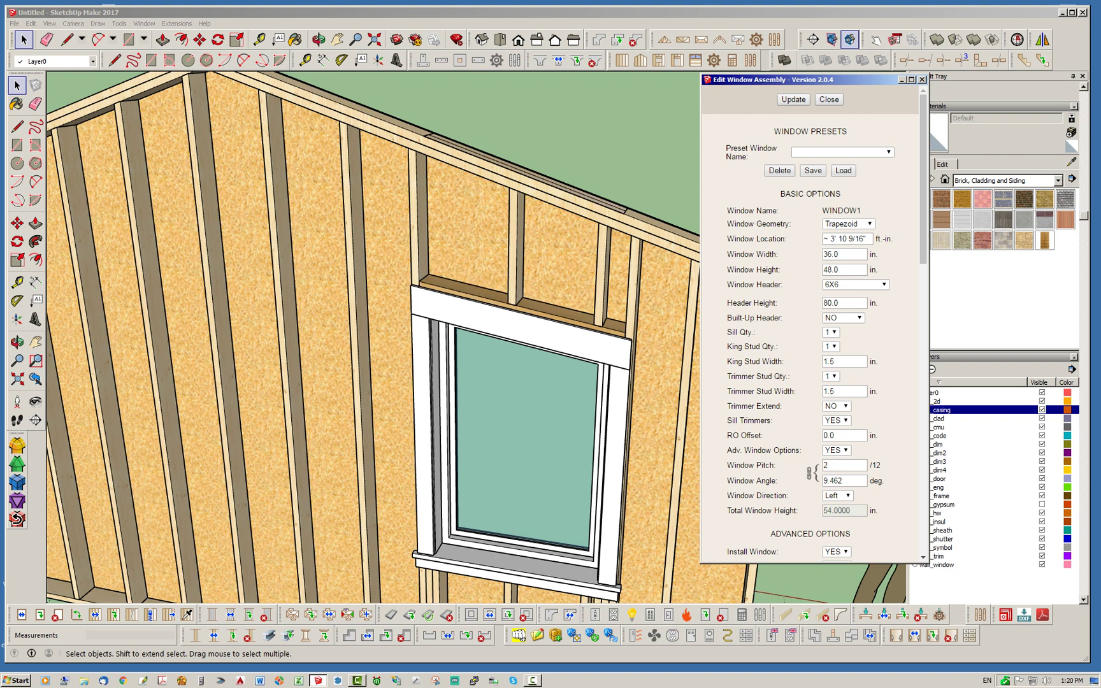
middle_drag(382, 331, 417, 325)
scroll(427, 280, down, 2)
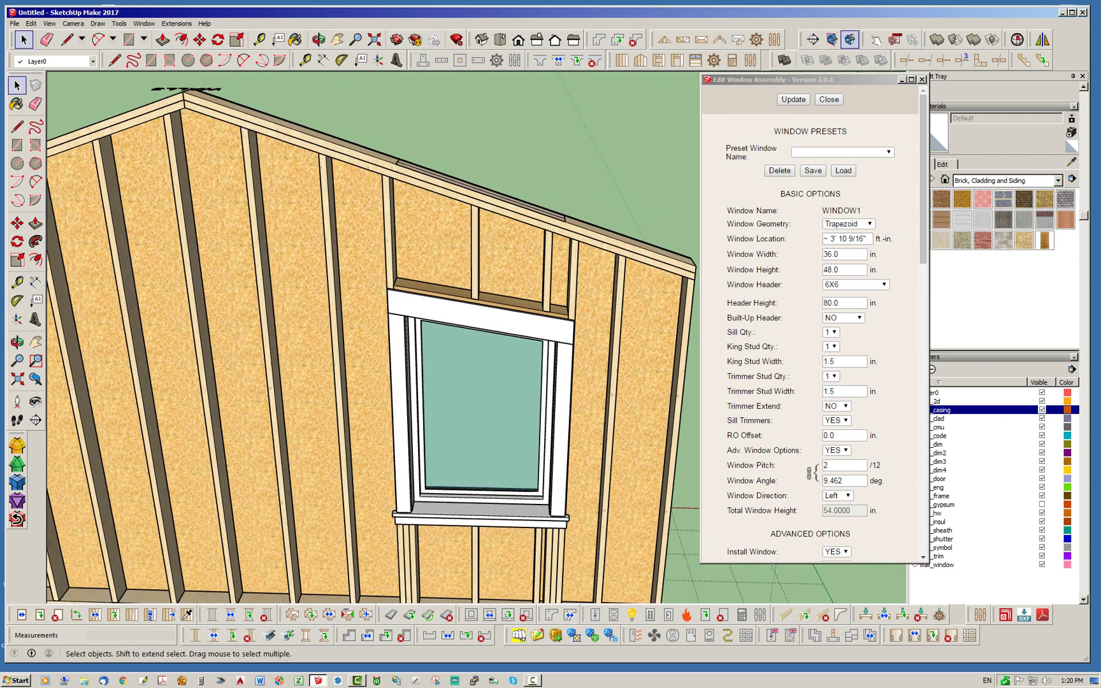
click(828, 99)
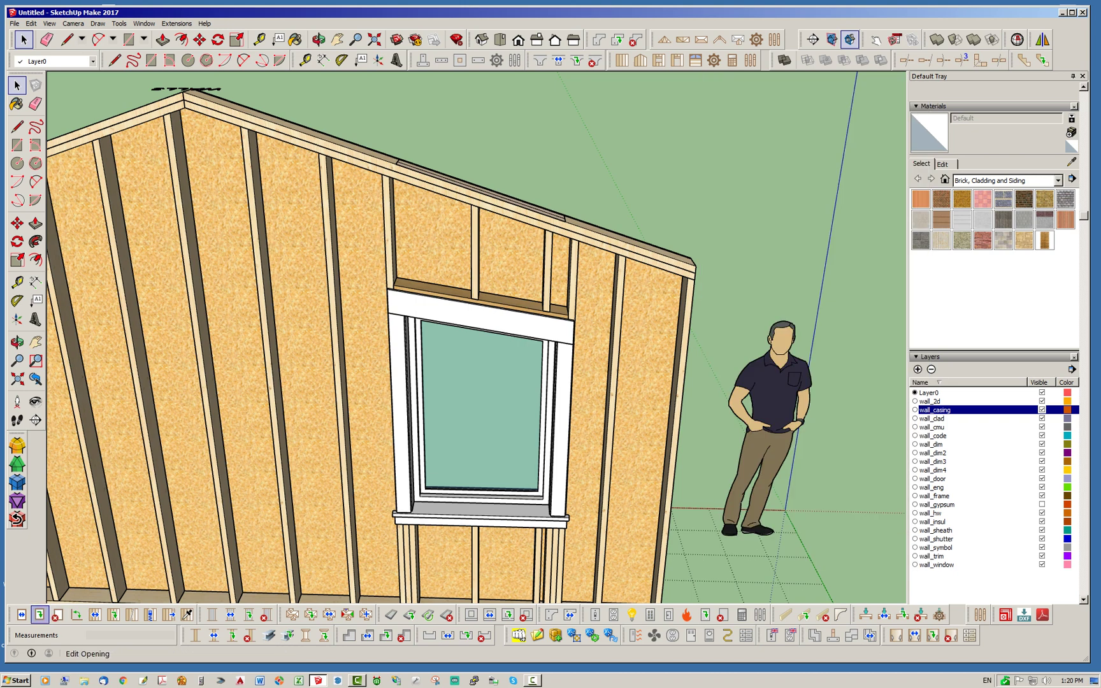
Step: Set the gable wall's left and right pitches to 6/12, update the assembly and close the wall editor
right_click(311, 247)
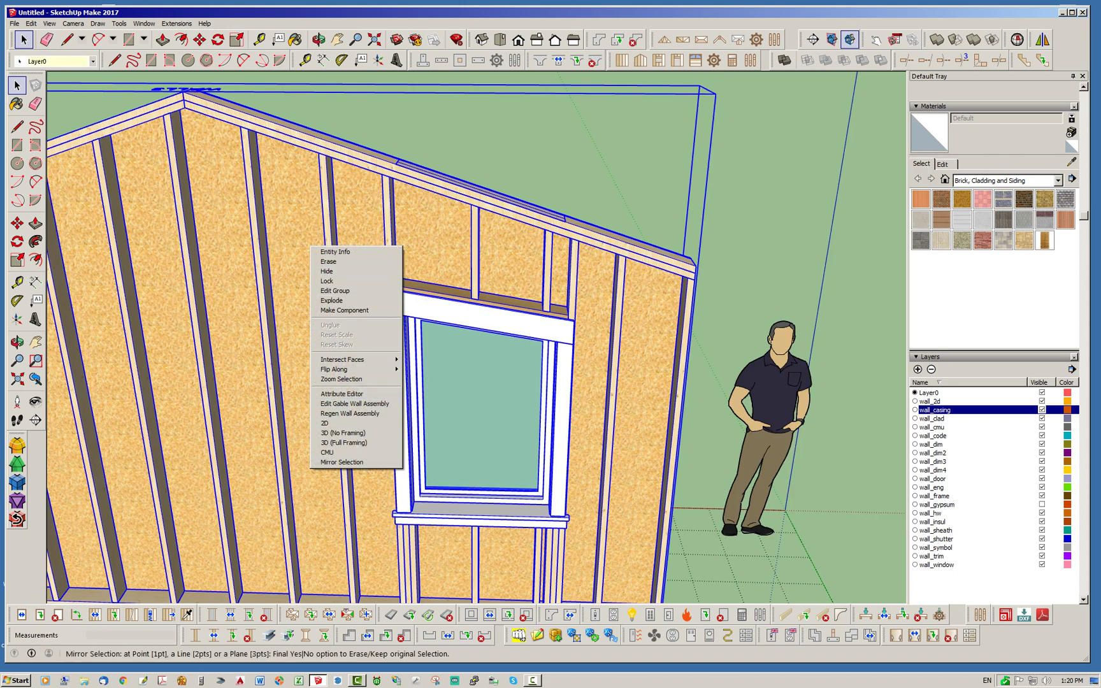
click(354, 403)
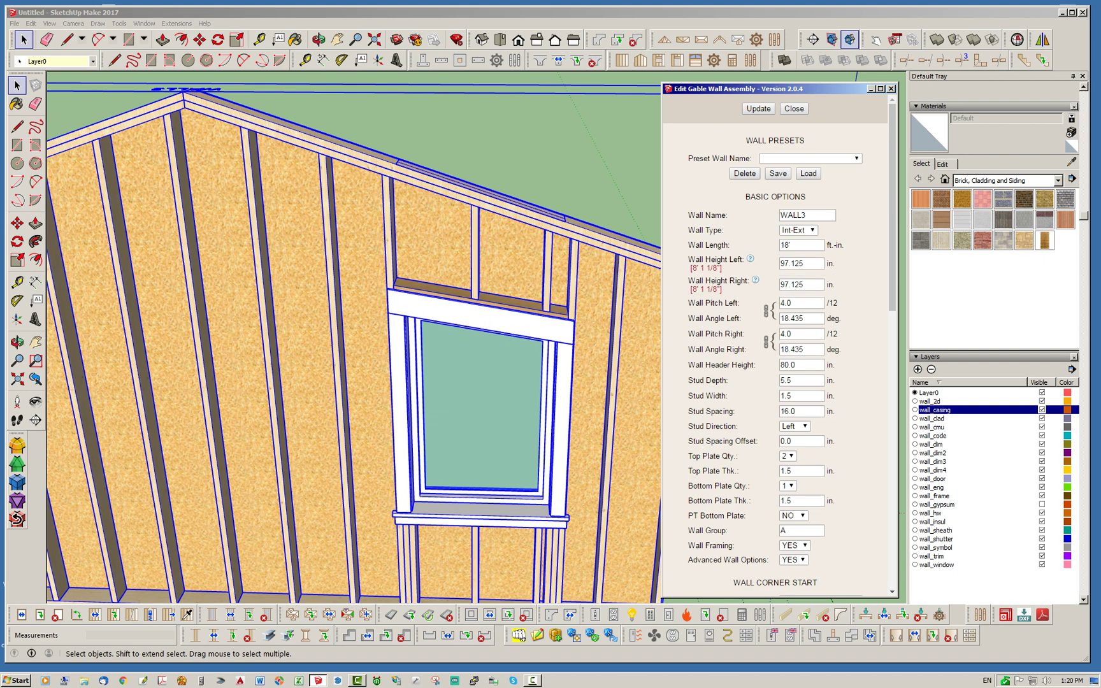
double_click(785, 303)
text(6)
double_click(785, 333)
text(6)
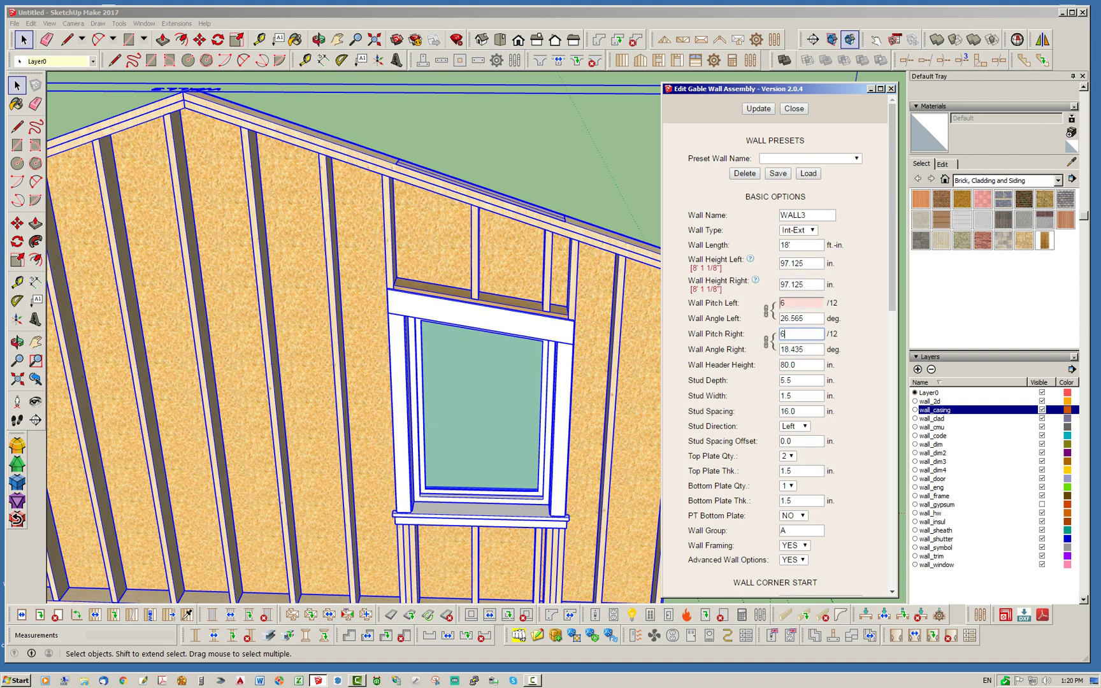
click(857, 333)
click(758, 108)
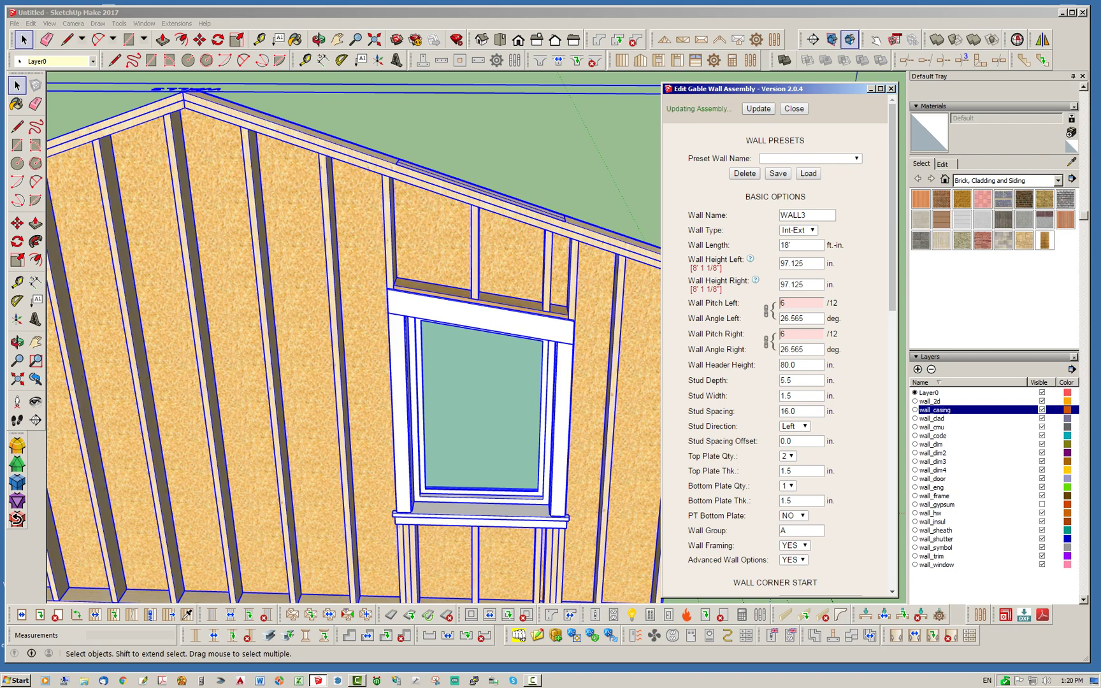
click(794, 109)
Step: Hide the wall_casing layer to expose the framing around the trapezoid window from inside the gable wall
middle_drag(624, 255, 601, 293)
scroll(419, 312, up, 3)
middle_drag(420, 312, 512, 304)
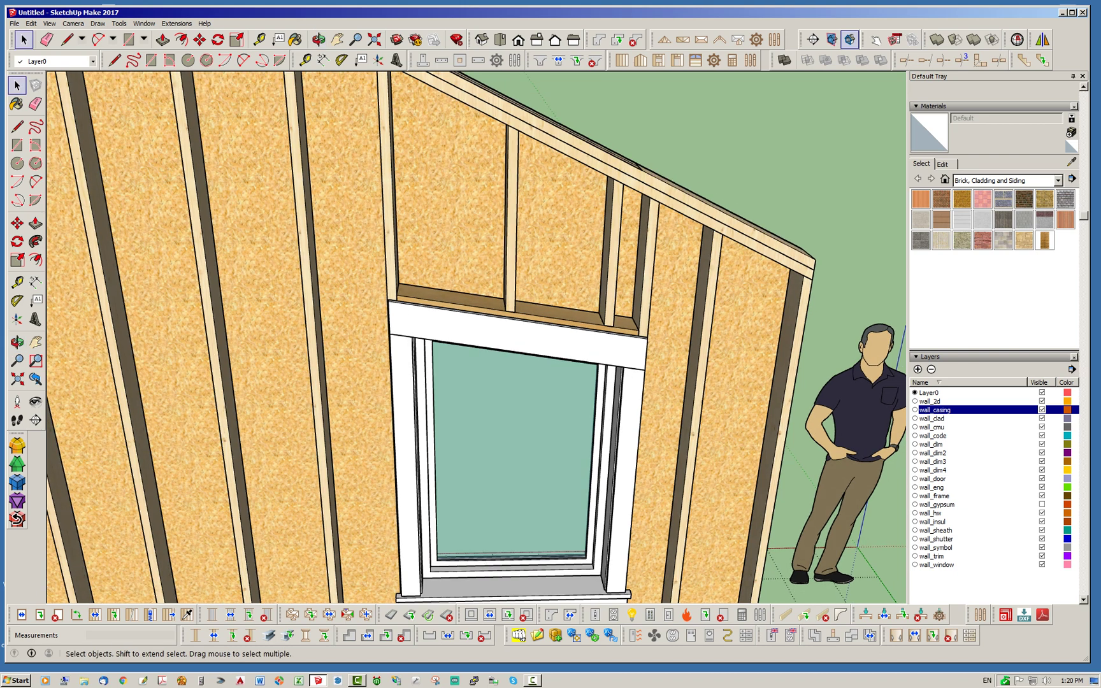
scroll(437, 403, down, 2)
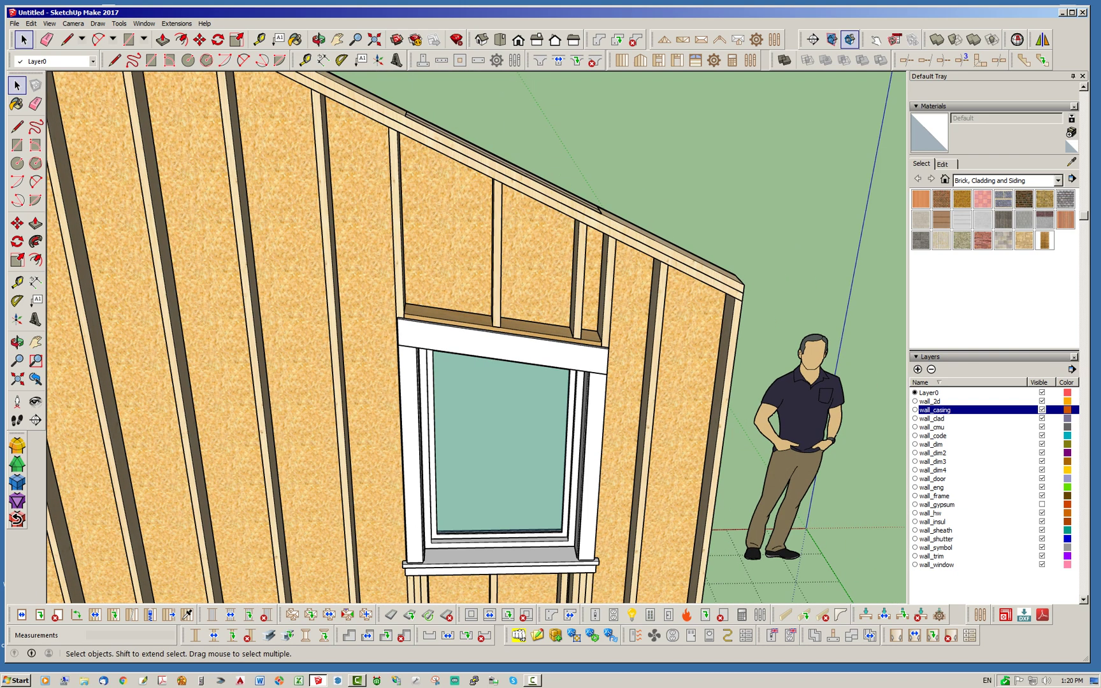
click(1041, 410)
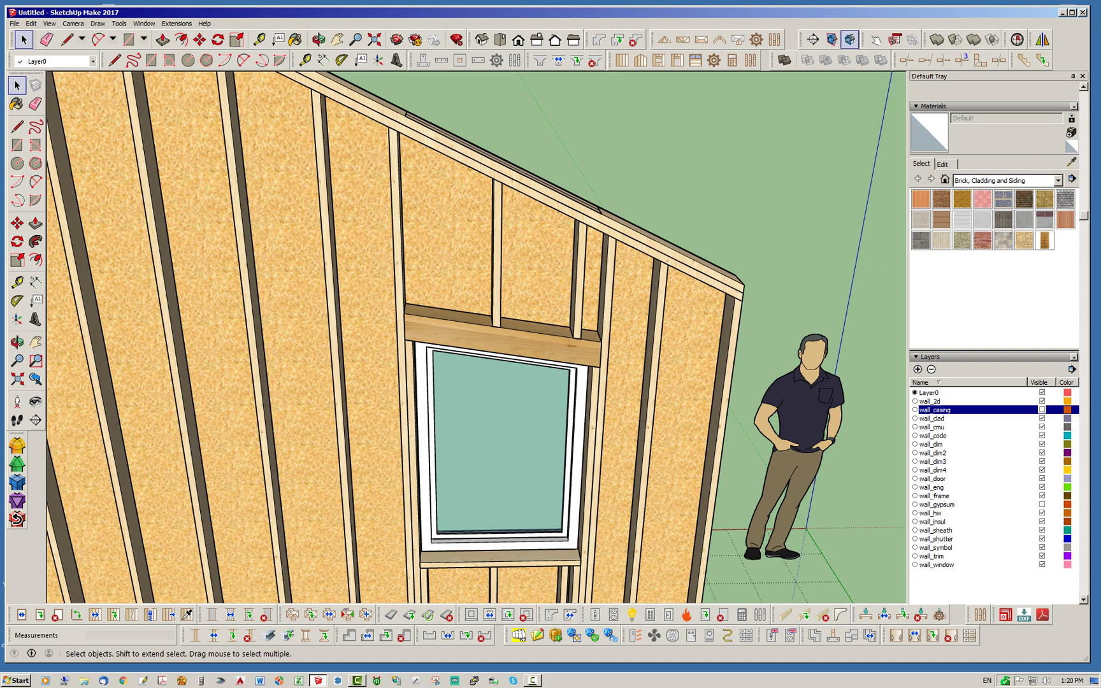
middle_drag(510, 370, 478, 340)
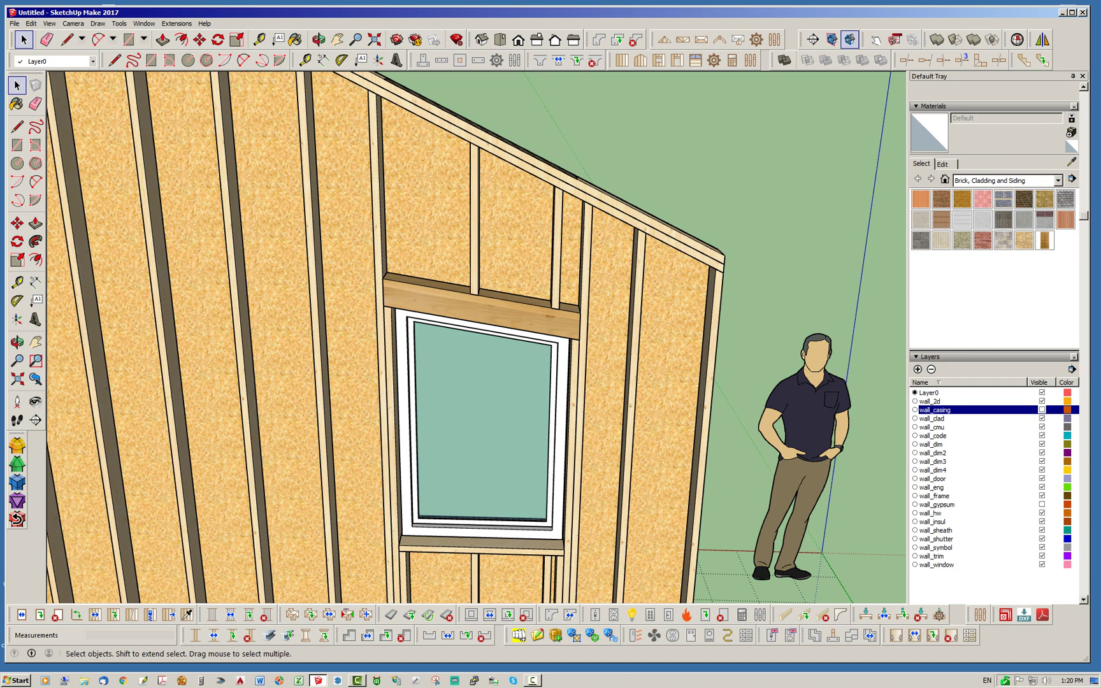
Step: Set the trapezoid window's pitch to 6/12 to match the gable, update the assembly and inspect the sloped header framing
click(39, 615)
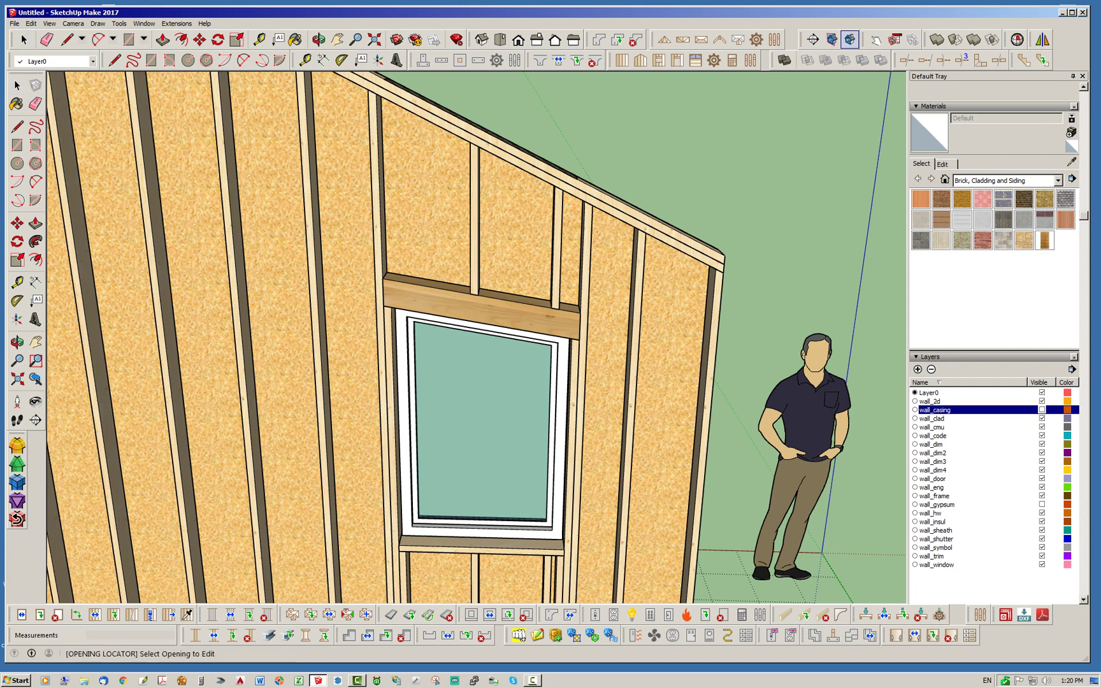
click(511, 312)
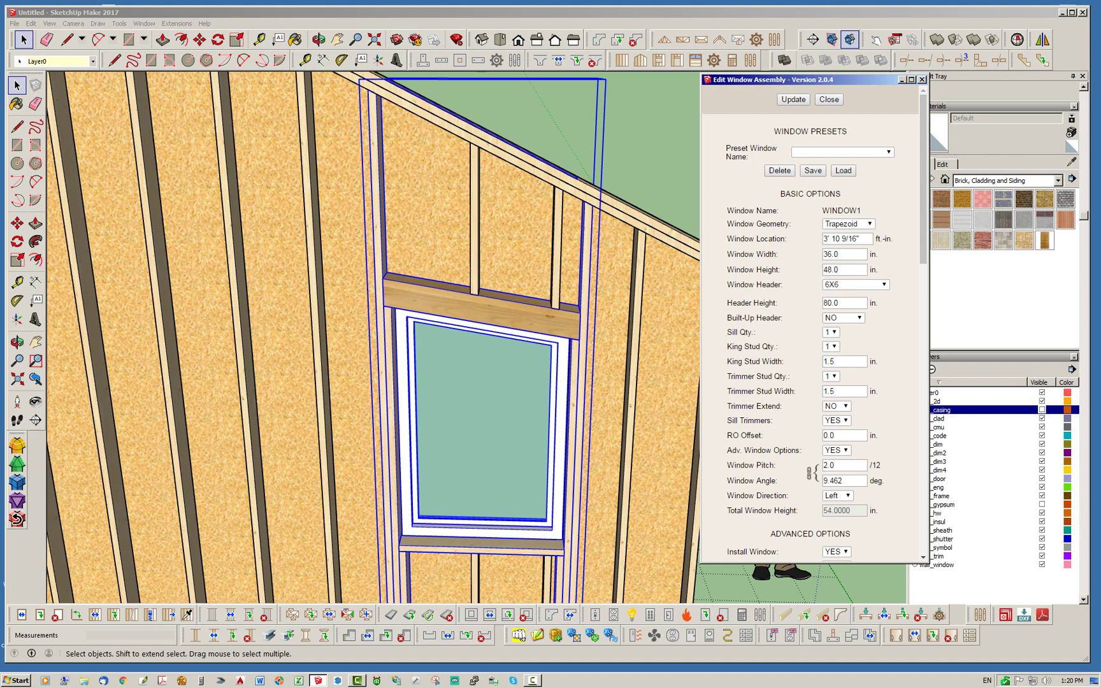
double_click(831, 465)
text(6)
click(793, 100)
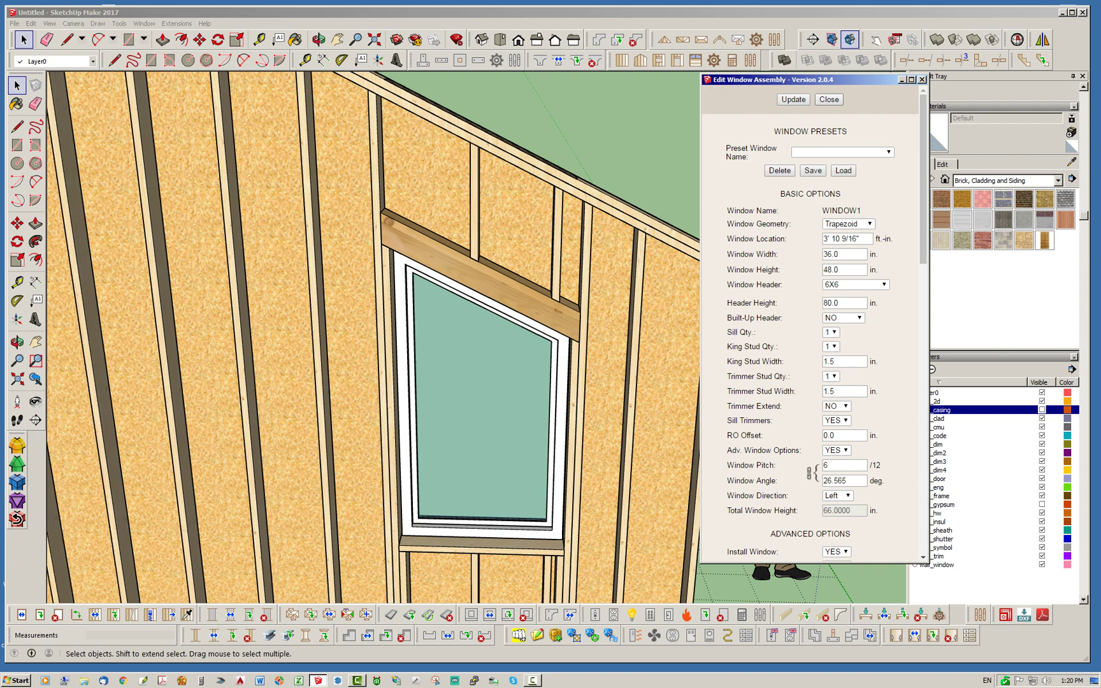
click(829, 99)
mouse_move(542, 318)
middle_down()
mouse_move(599, 348)
mouse_move(580, 357)
middle_up()
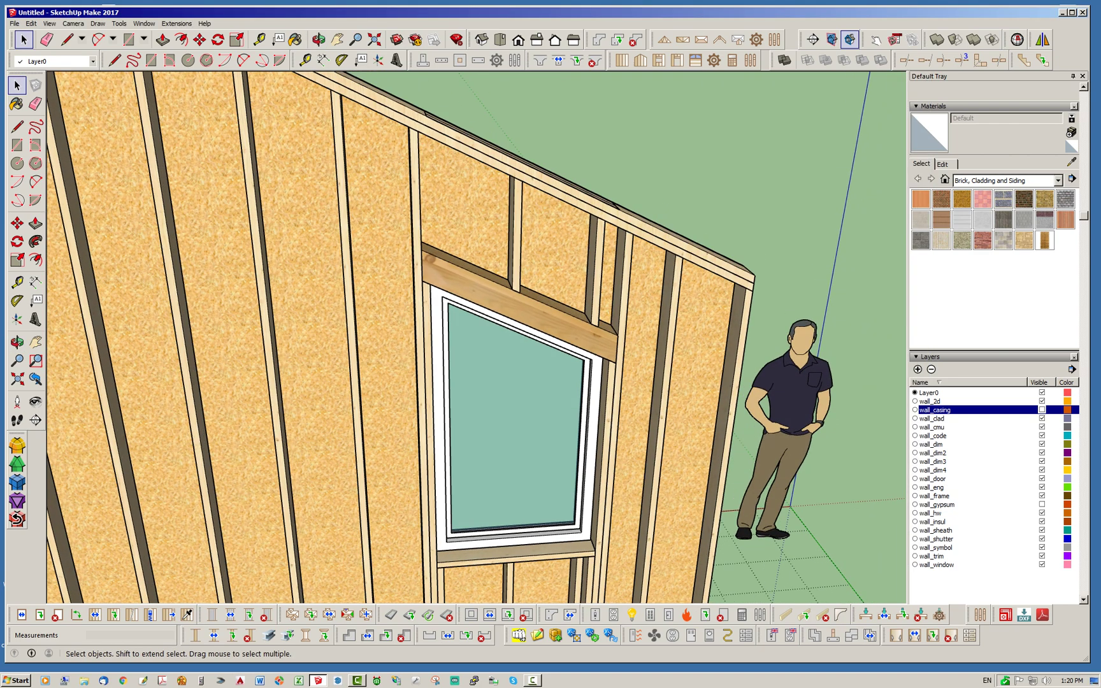
mouse_move(599, 332)
middle_down()
mouse_move(549, 347)
mouse_move(610, 317)
middle_up()
scroll(612, 315, up, 4)
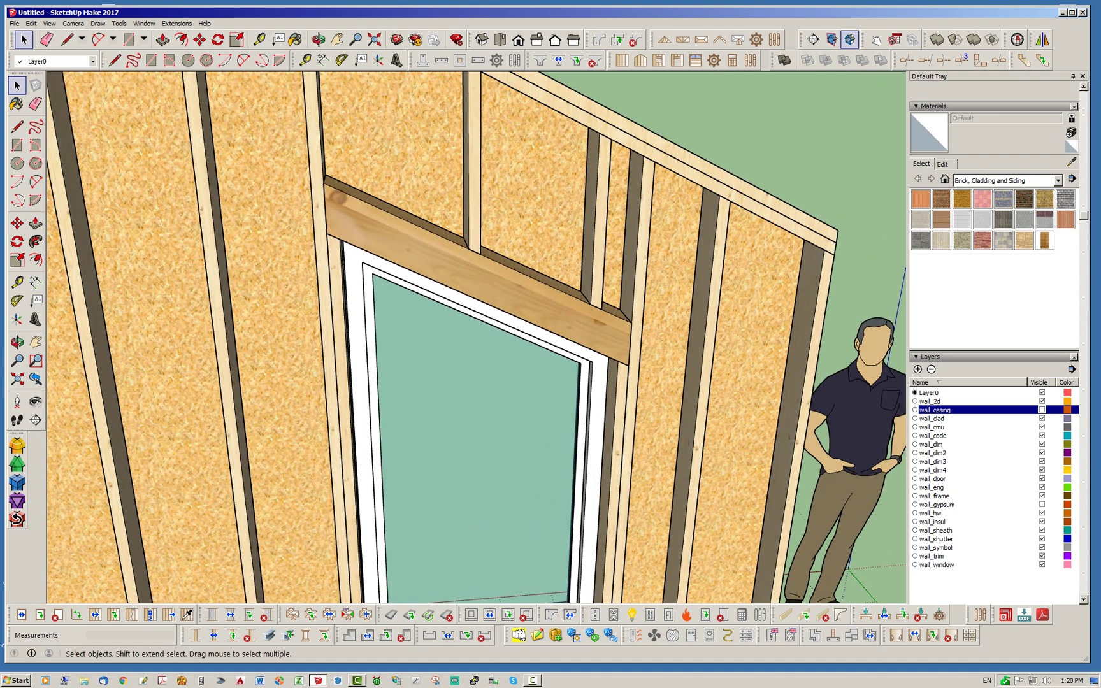
scroll(637, 414, down, 2)
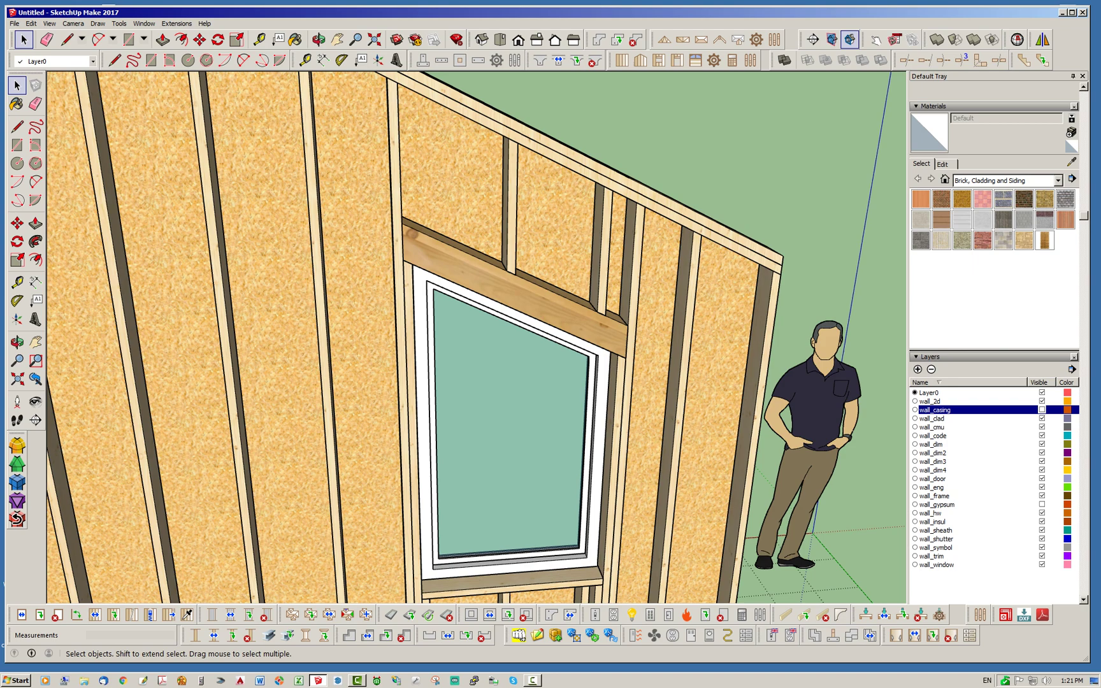
Step: Examine the sloped header, cripple studs and jack studs framing the trapezoid window from inside the gable wall
click(637, 210)
click(691, 160)
mouse_move(676, 255)
middle_down()
mouse_move(548, 306)
mouse_move(688, 274)
middle_up()
scroll(726, 319, down, 2)
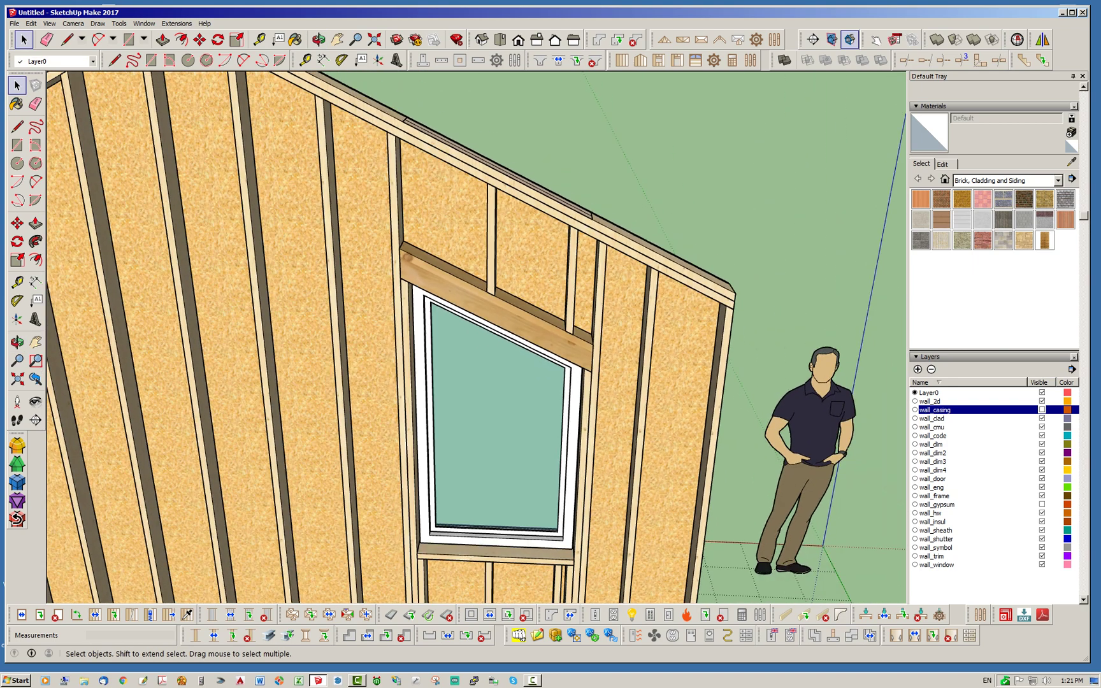
scroll(646, 277, down, 1)
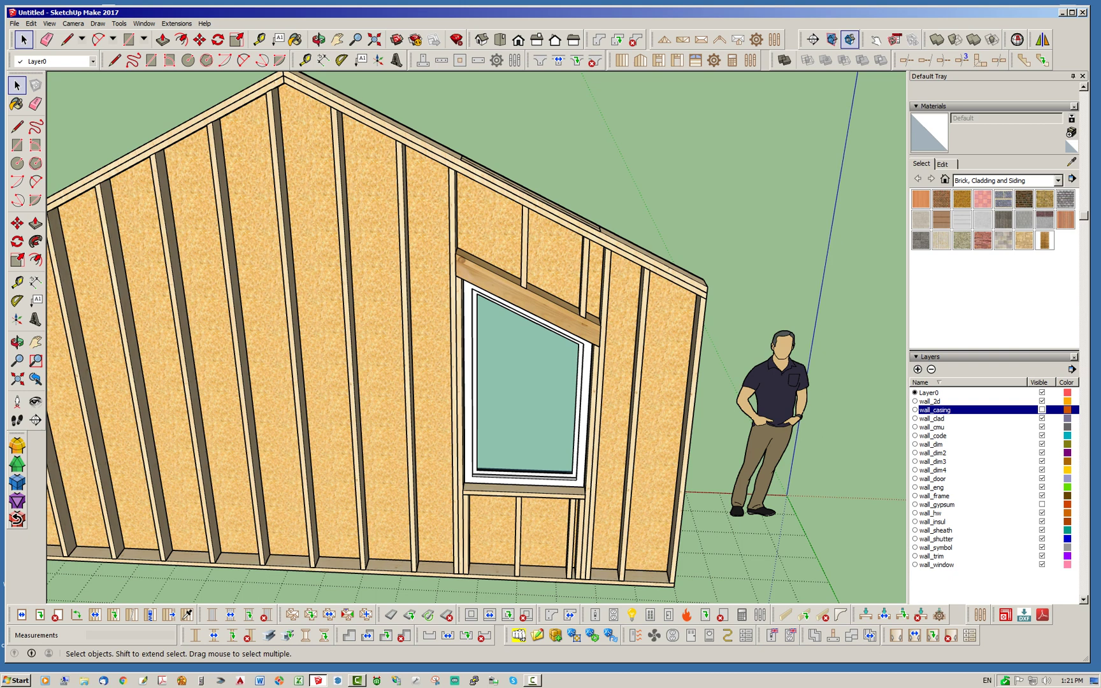
scroll(589, 237, up, 1)
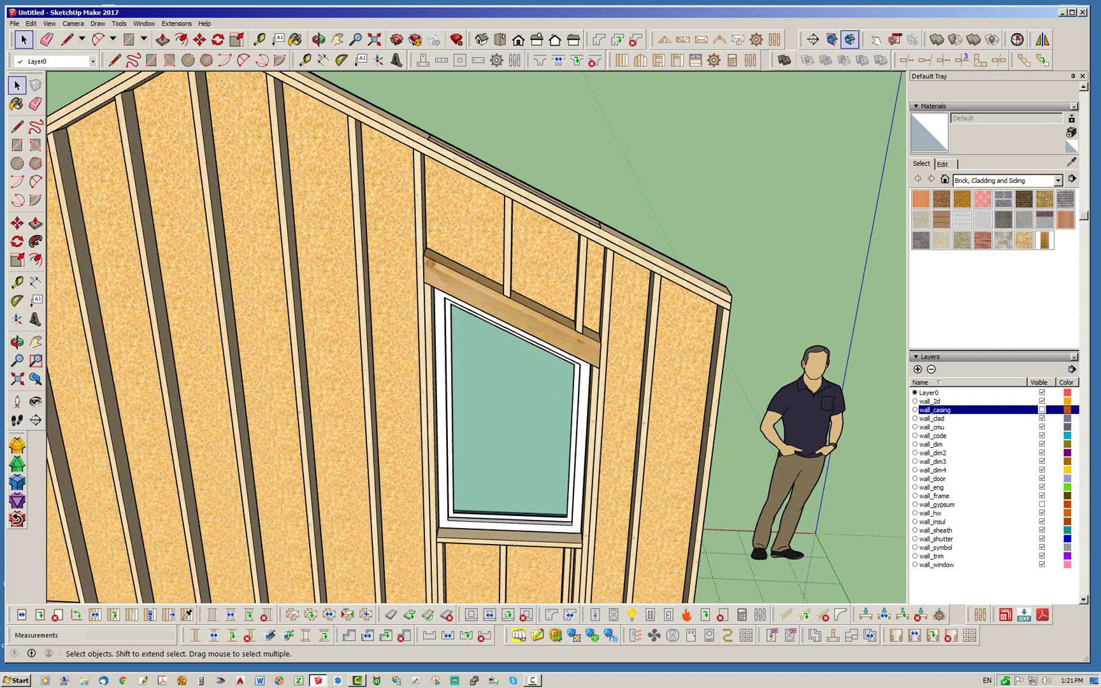
scroll(582, 350, down, 1)
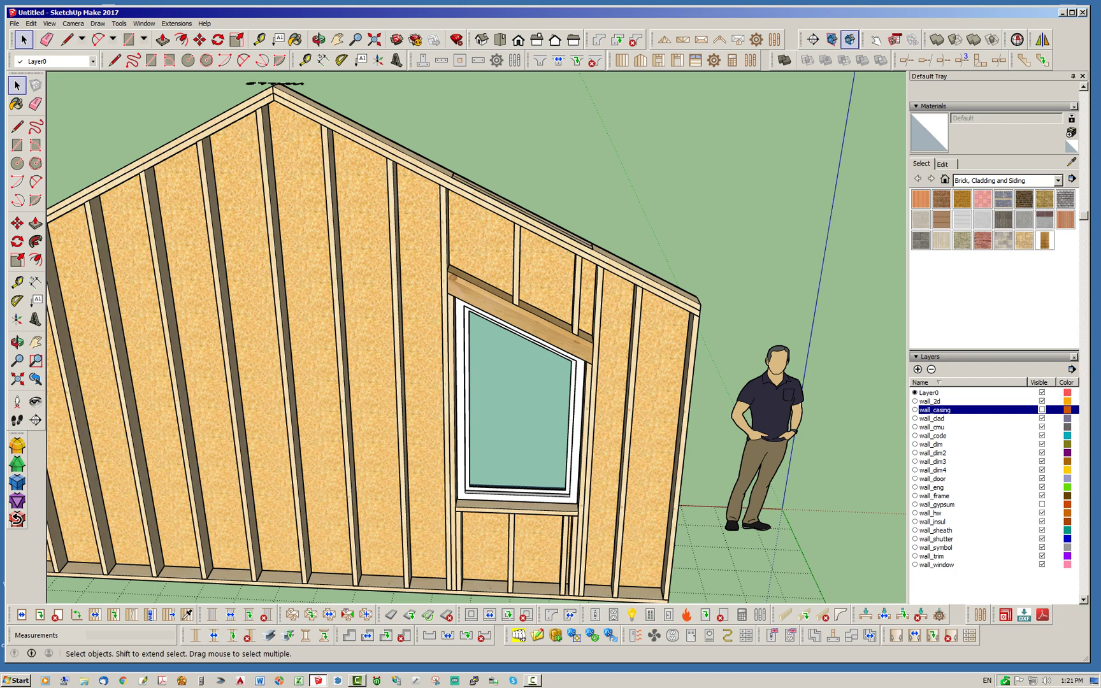
mouse_move(583, 350)
middle_down()
mouse_move(597, 304)
mouse_move(589, 335)
middle_up()
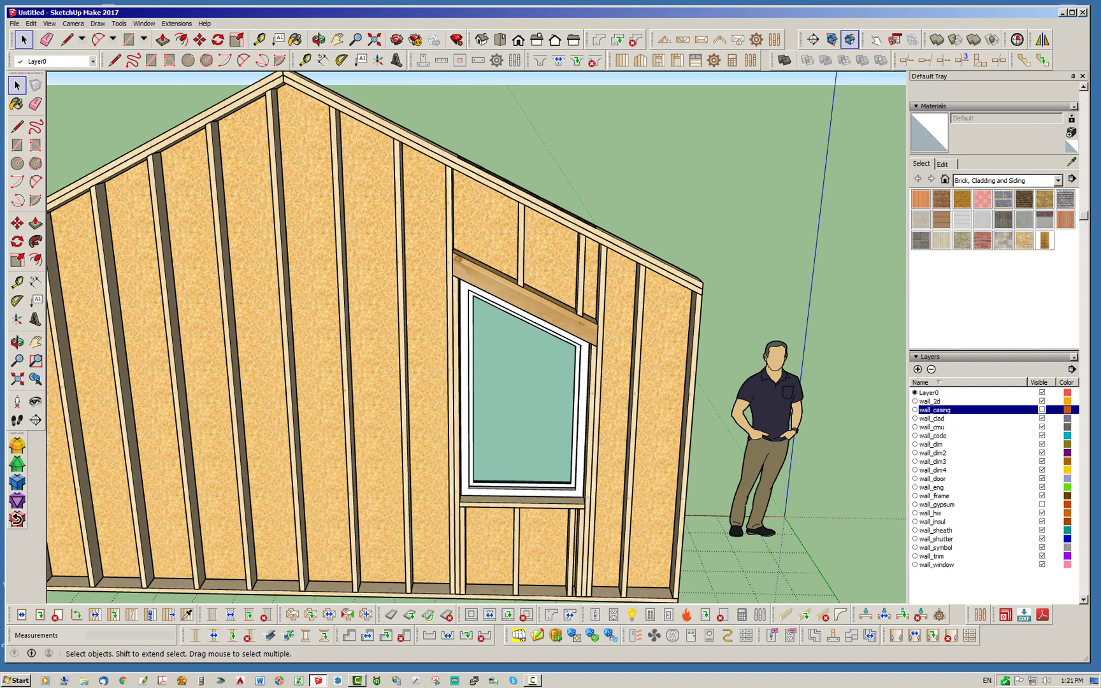
scroll(543, 344, up, 2)
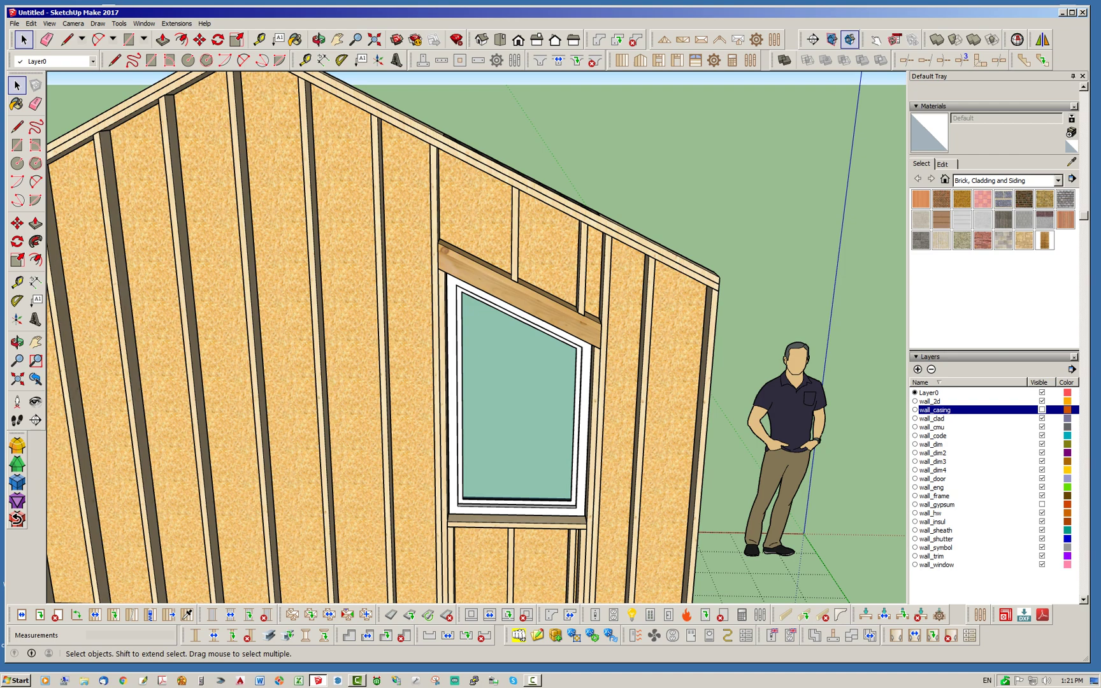
middle_drag(543, 344, 574, 315)
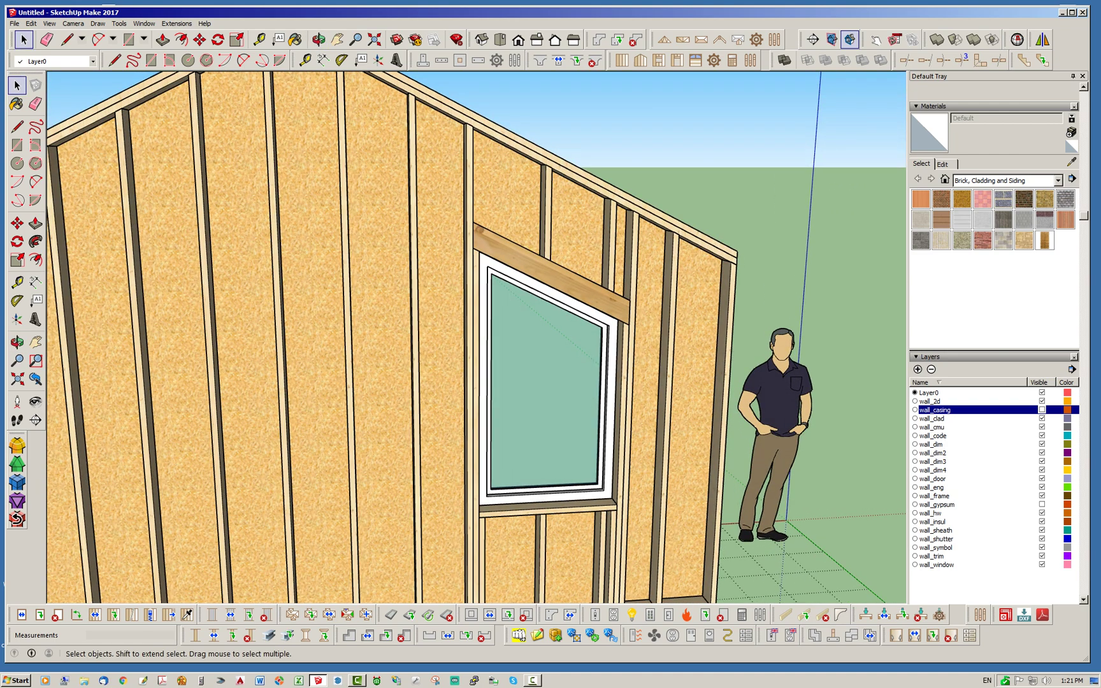
scroll(634, 312, up, 7)
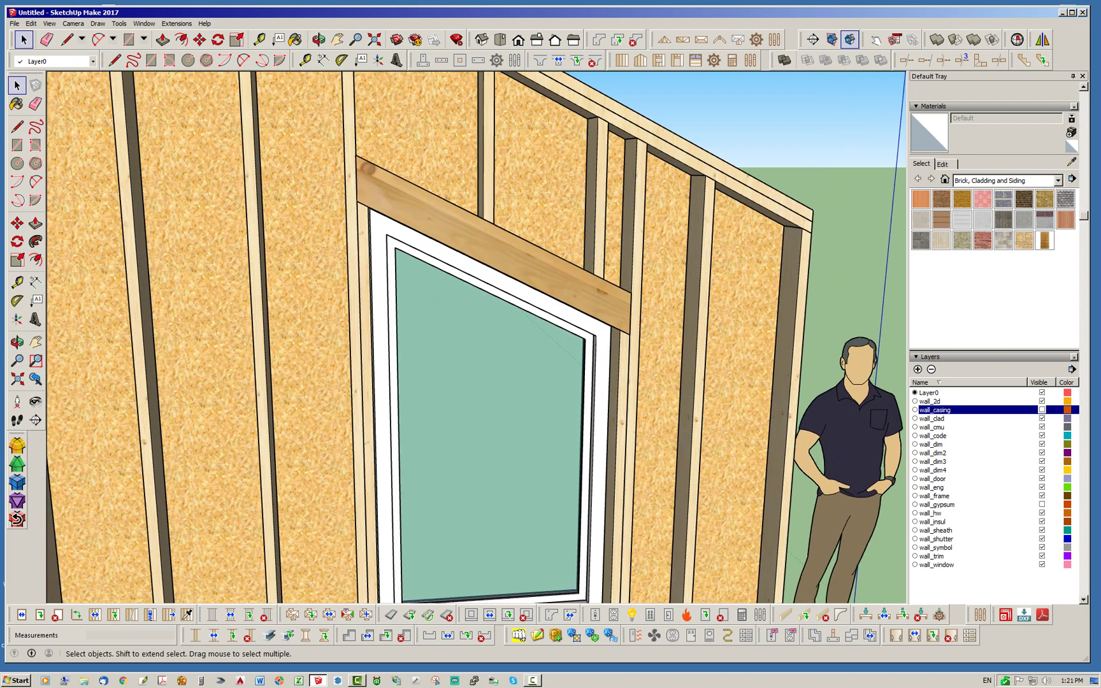
scroll(427, 268, down, 6)
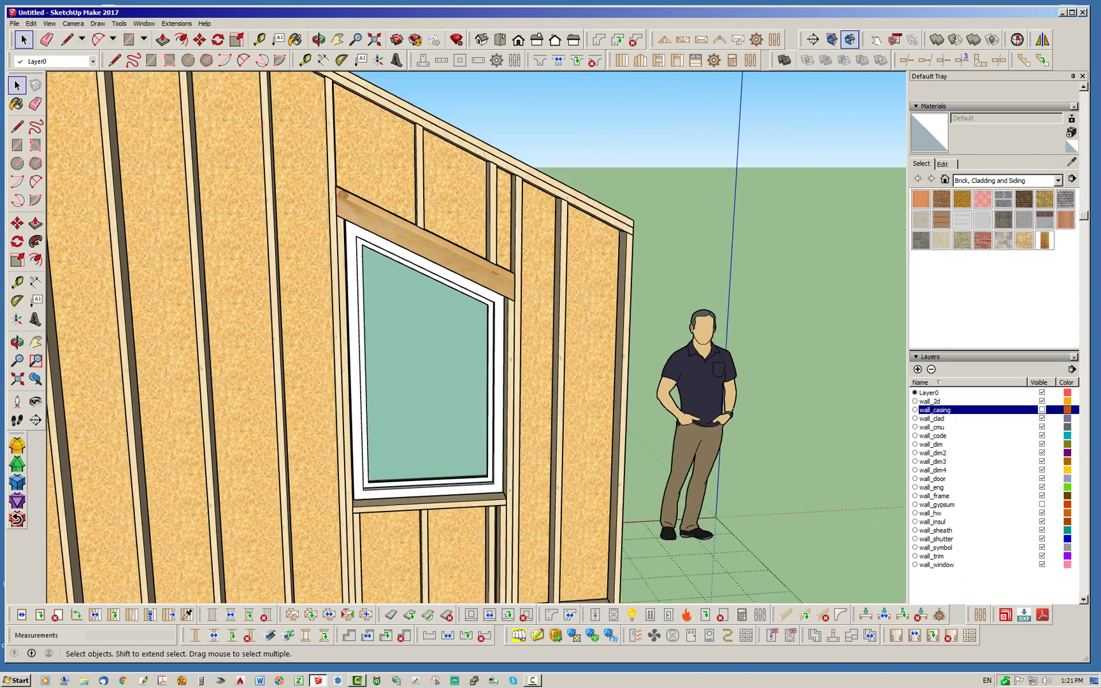
Step: Dimension the vertical height from the low end of the window header's underside to the wall's base, placed beyond the wall's end
click(323, 60)
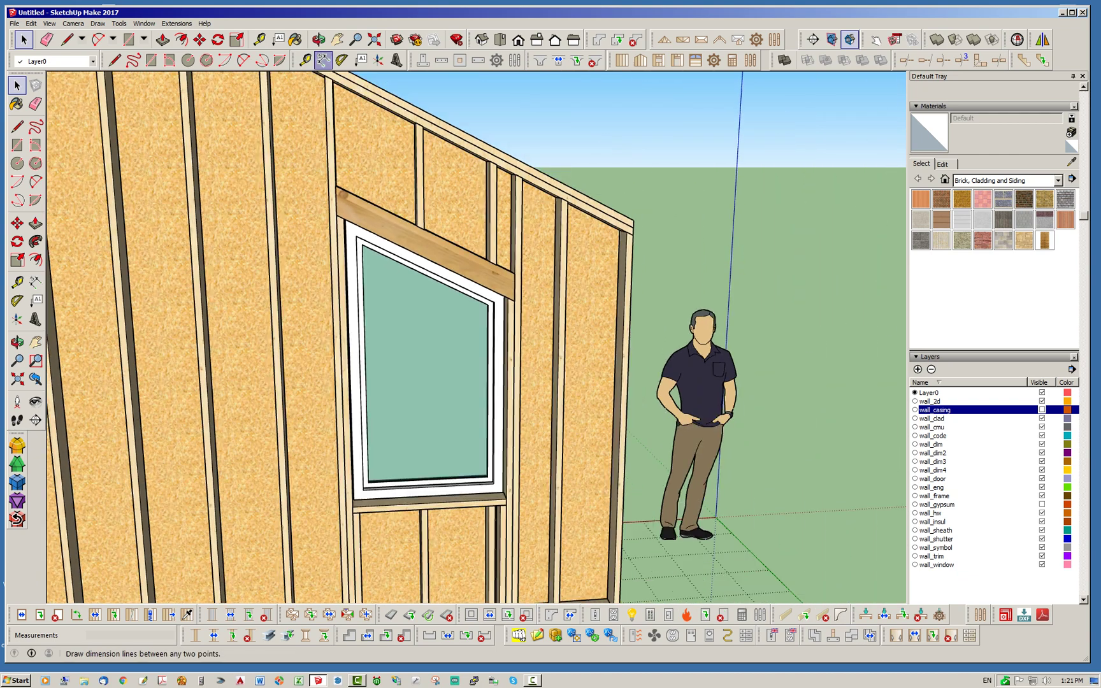
scroll(502, 281, up, 3)
click(502, 281)
scroll(502, 282, down, 3)
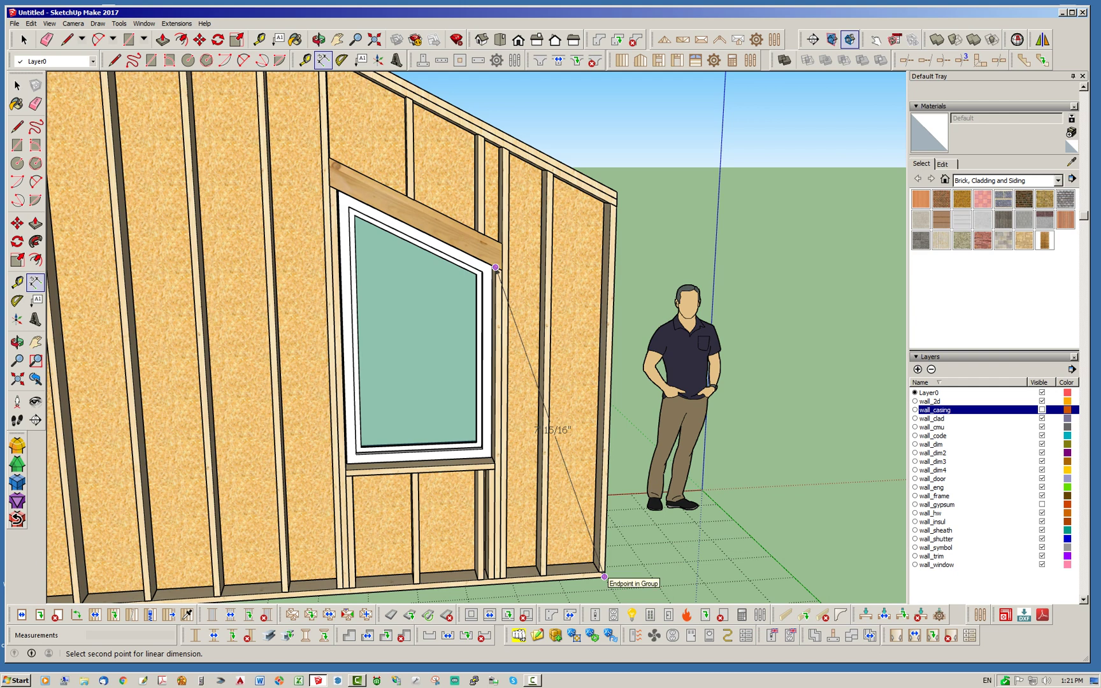
click(605, 579)
click(829, 559)
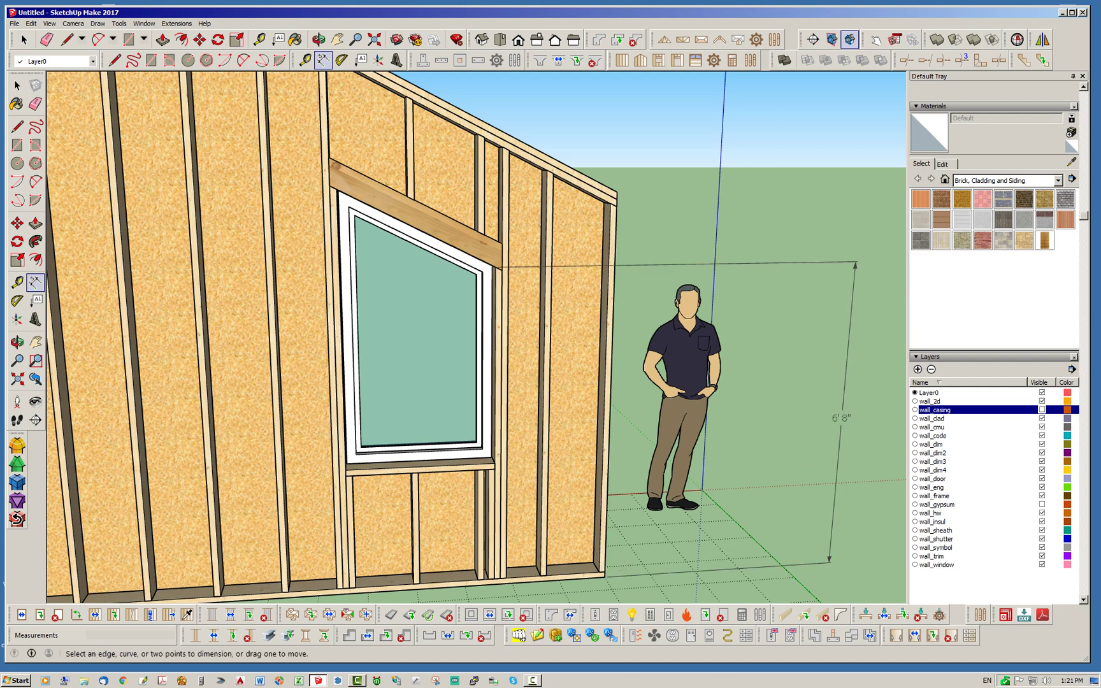
key(space)
middle_drag(829, 559, 820, 570)
key(space)
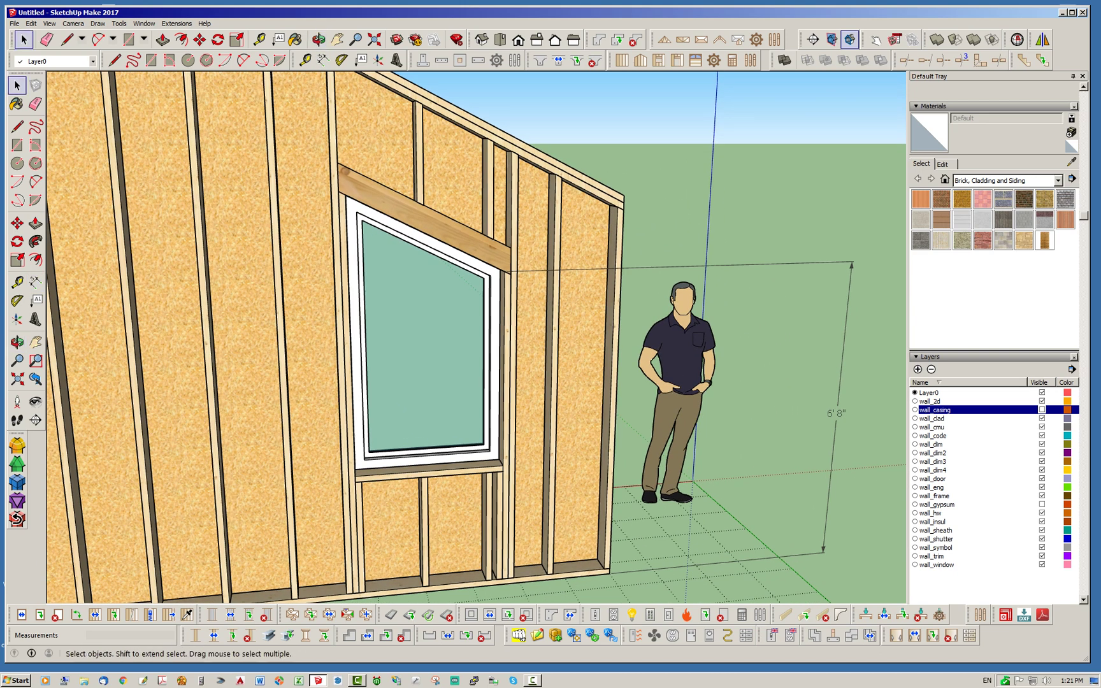
Step: Draw a vertical line about 2' 11" long from the low lower corner of the window header up past the sloped top plates
scroll(437, 207, up, 4)
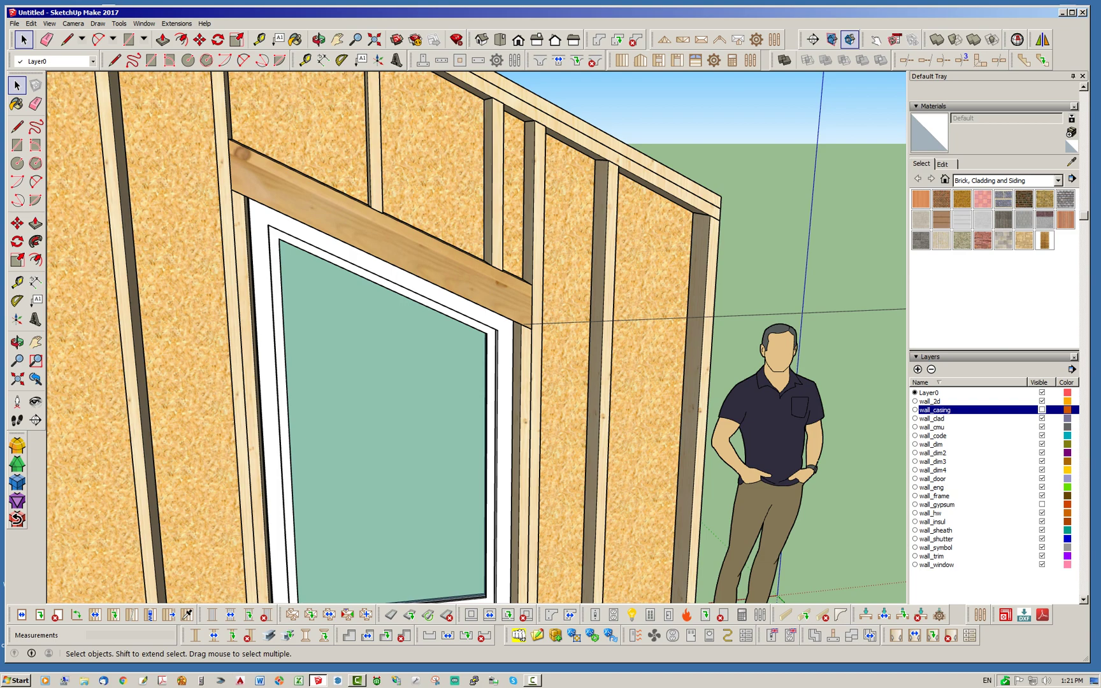
scroll(427, 302, down, 8)
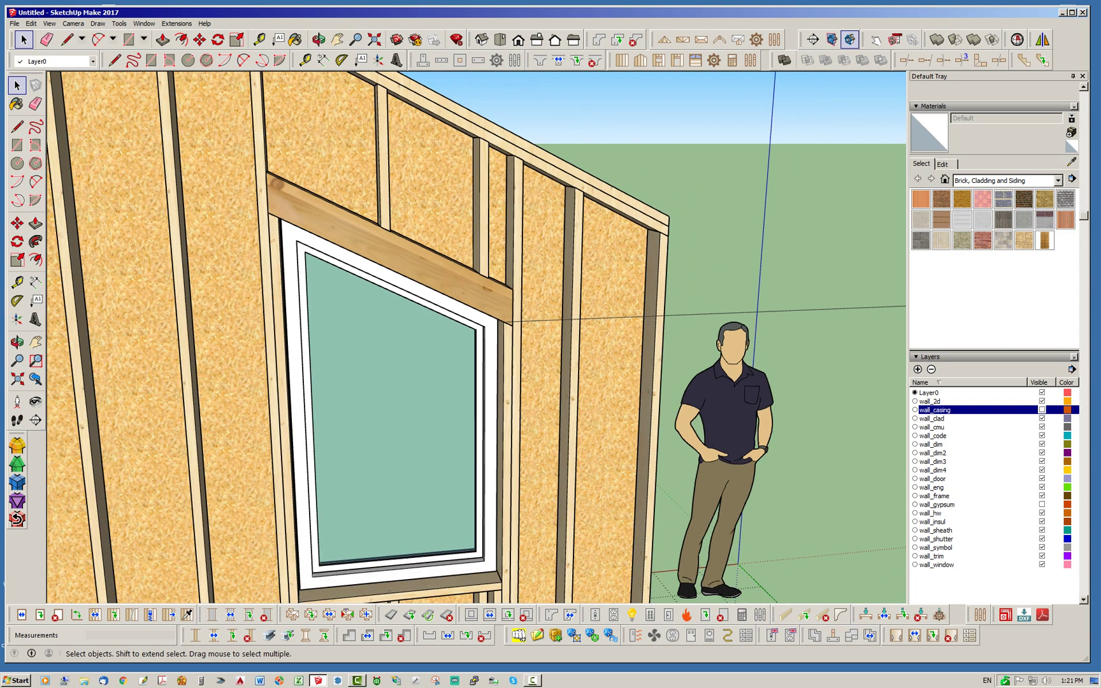
scroll(446, 293, up, 5)
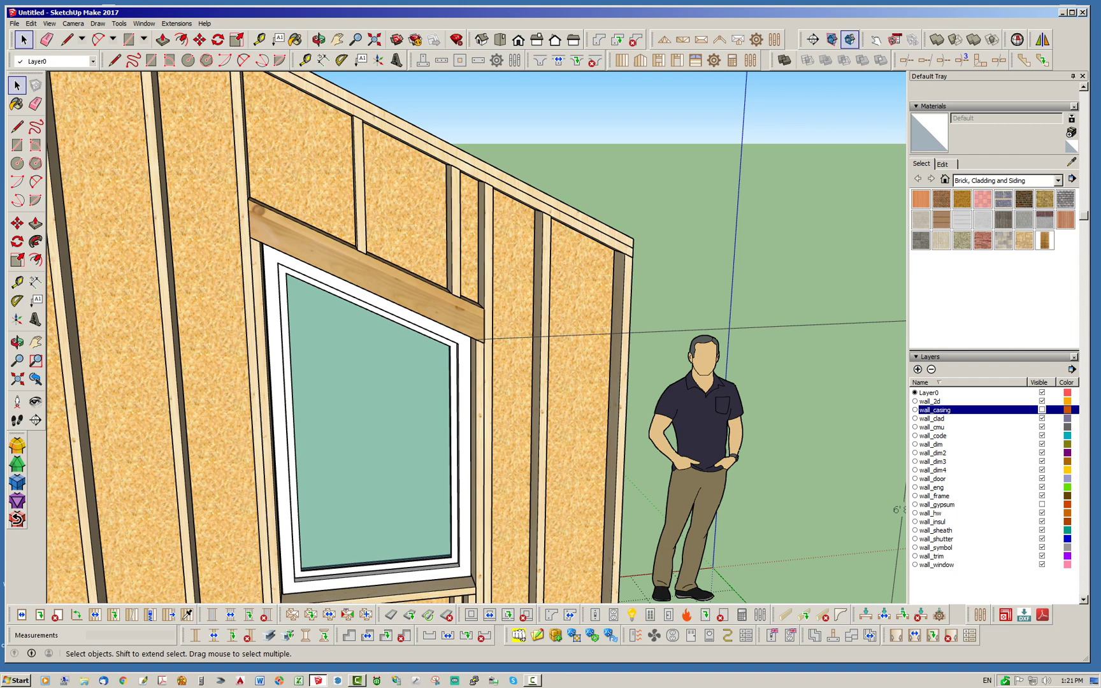
click(16, 126)
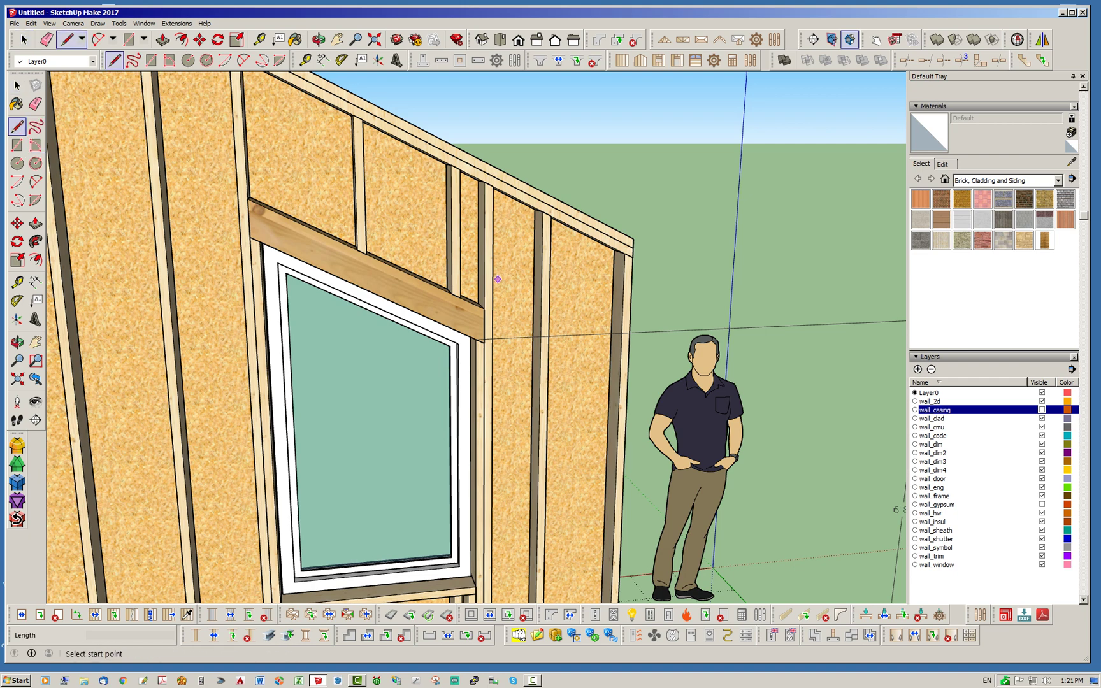
scroll(497, 288, up, 3)
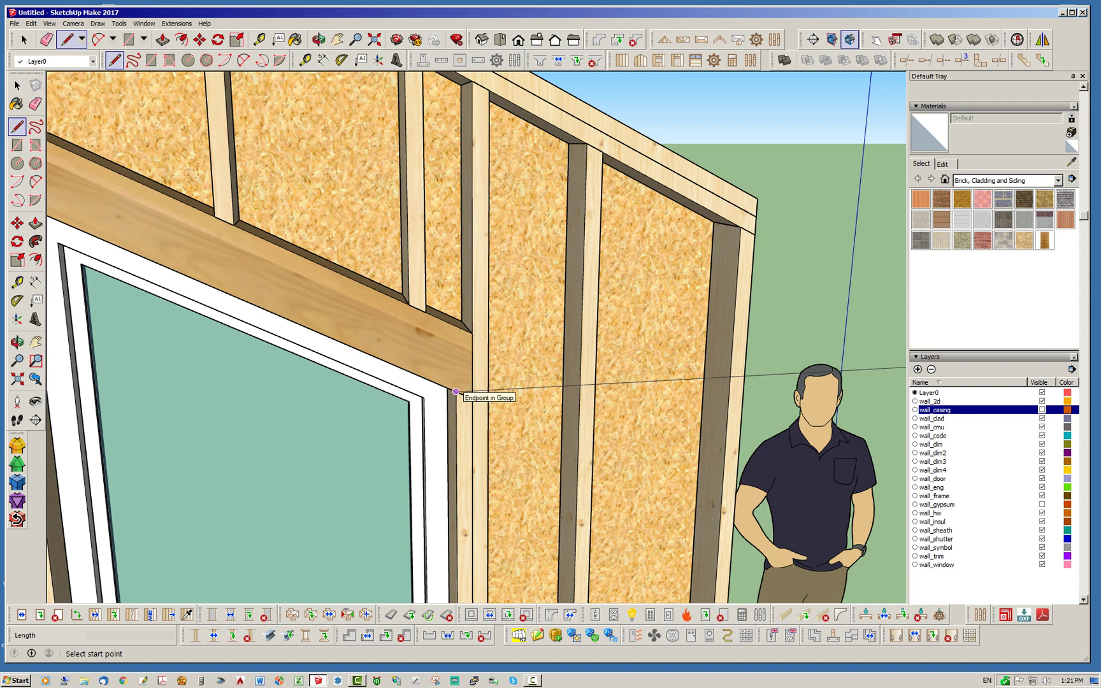
click(456, 392)
scroll(458, 387, down, 3)
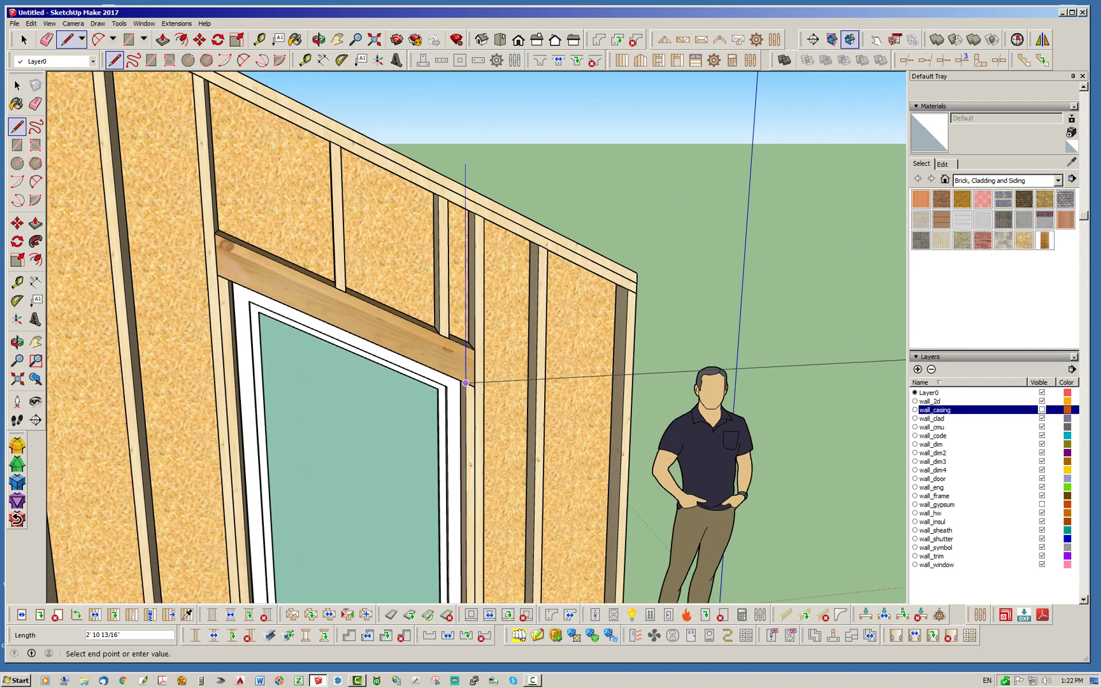
click(465, 159)
key(space)
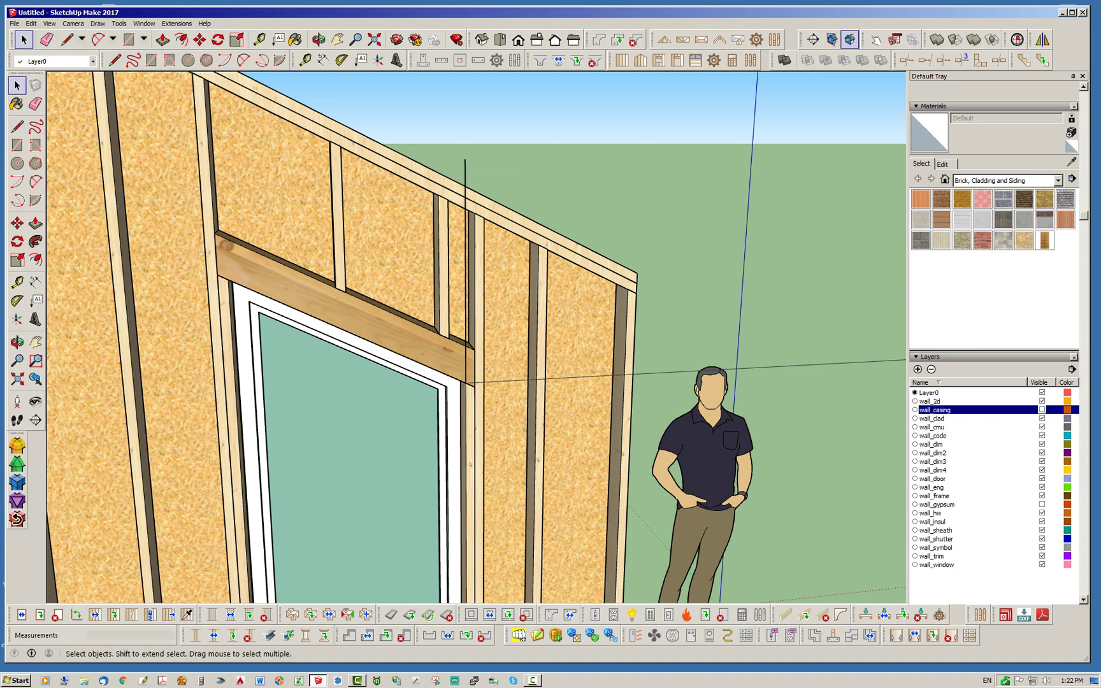
Step: Draw a line about 8 1/16" long along the underside of the sloped top plate, crossing the vertical line to split it
key(l)
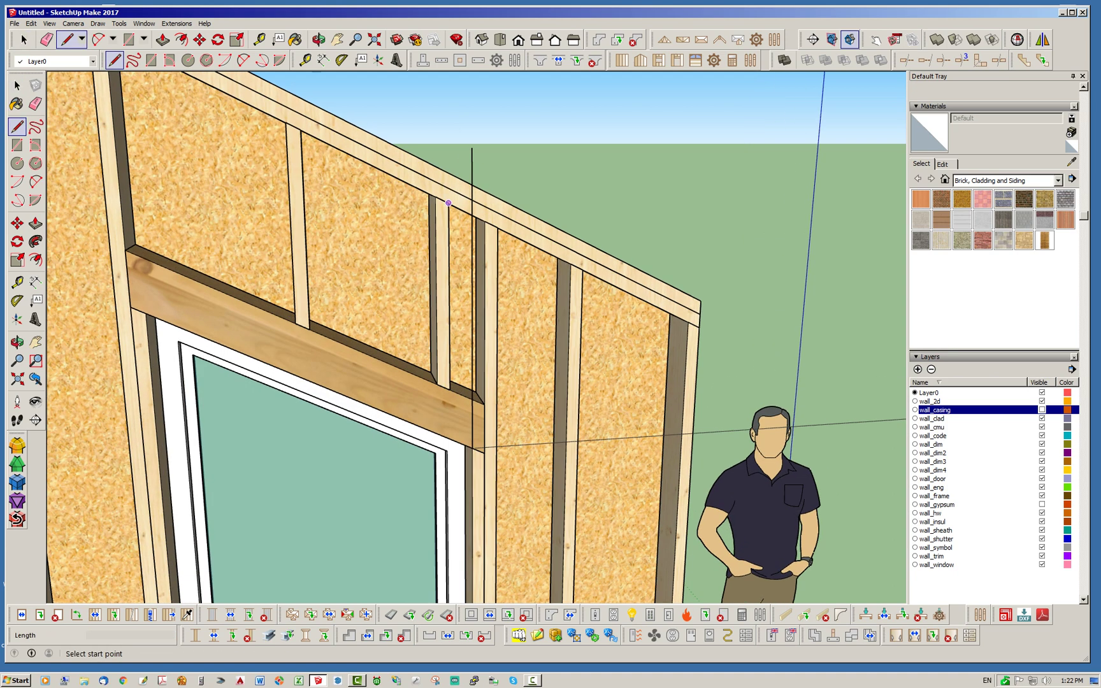
scroll(449, 202, up, 3)
click(427, 192)
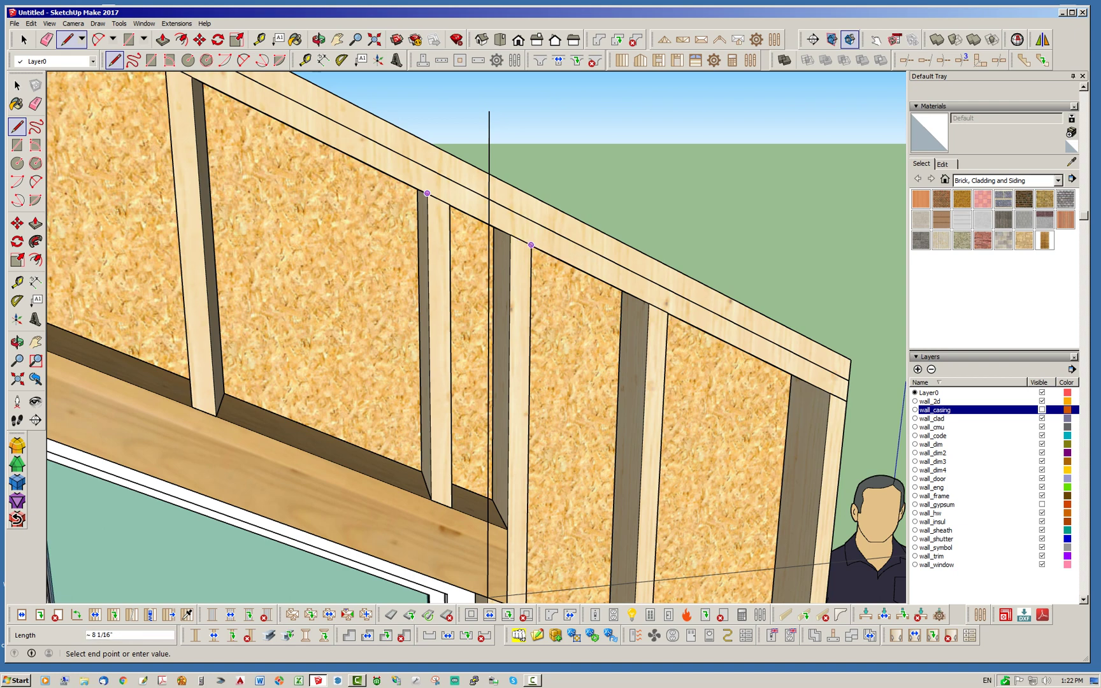
key(space)
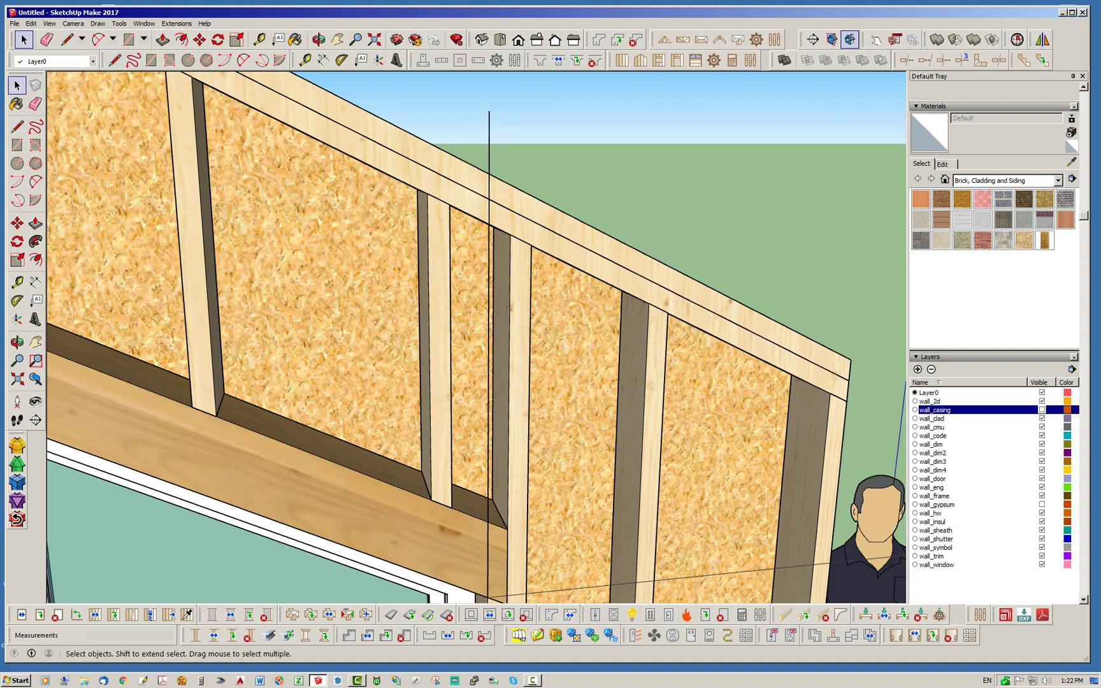
Step: Delete the part of the vertical line above the plate's underside and both pieces of the crossing line
click(489, 152)
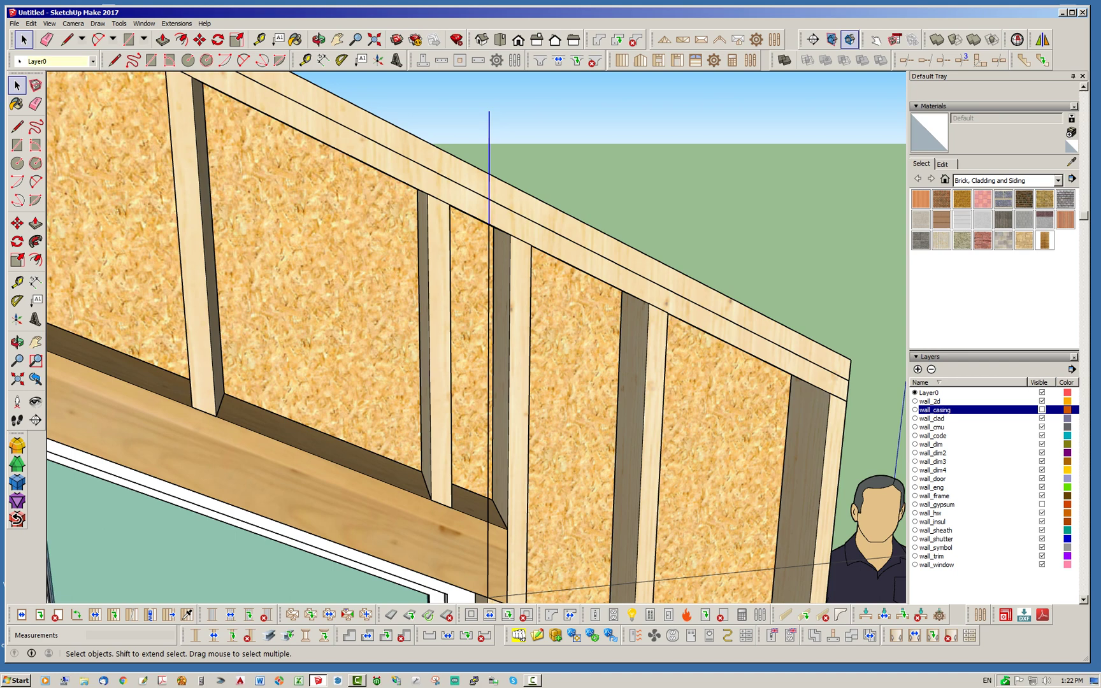
key(Delete)
click(511, 235)
key(Delete)
click(470, 215)
key(Delete)
scroll(474, 220, up, 1)
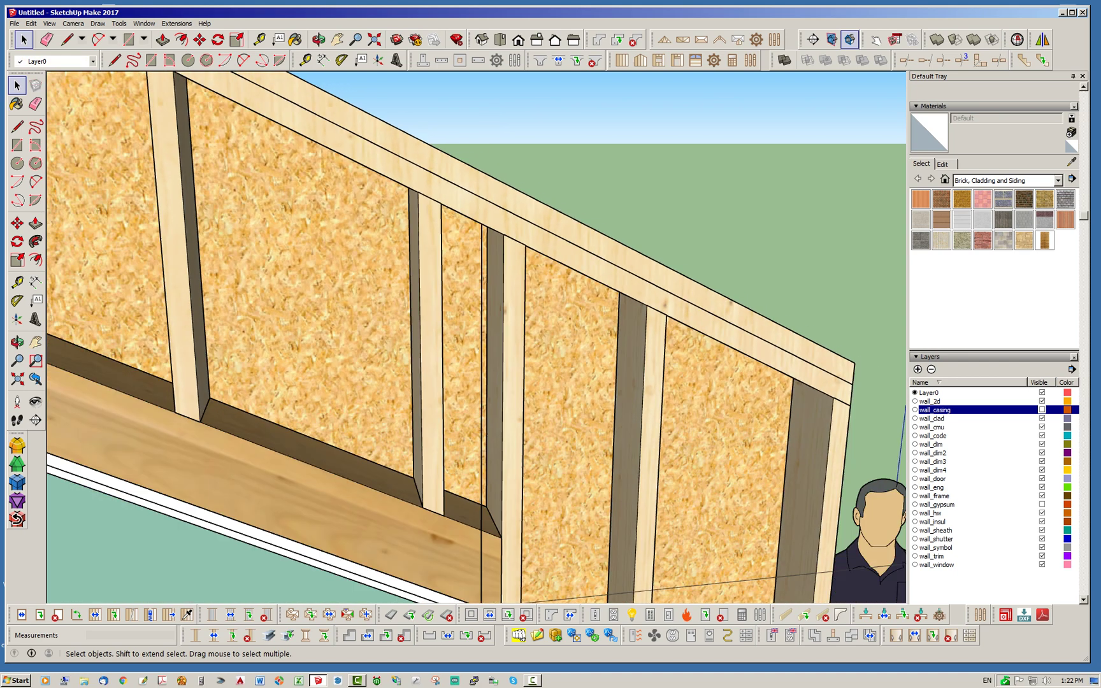
scroll(494, 217, down, 3)
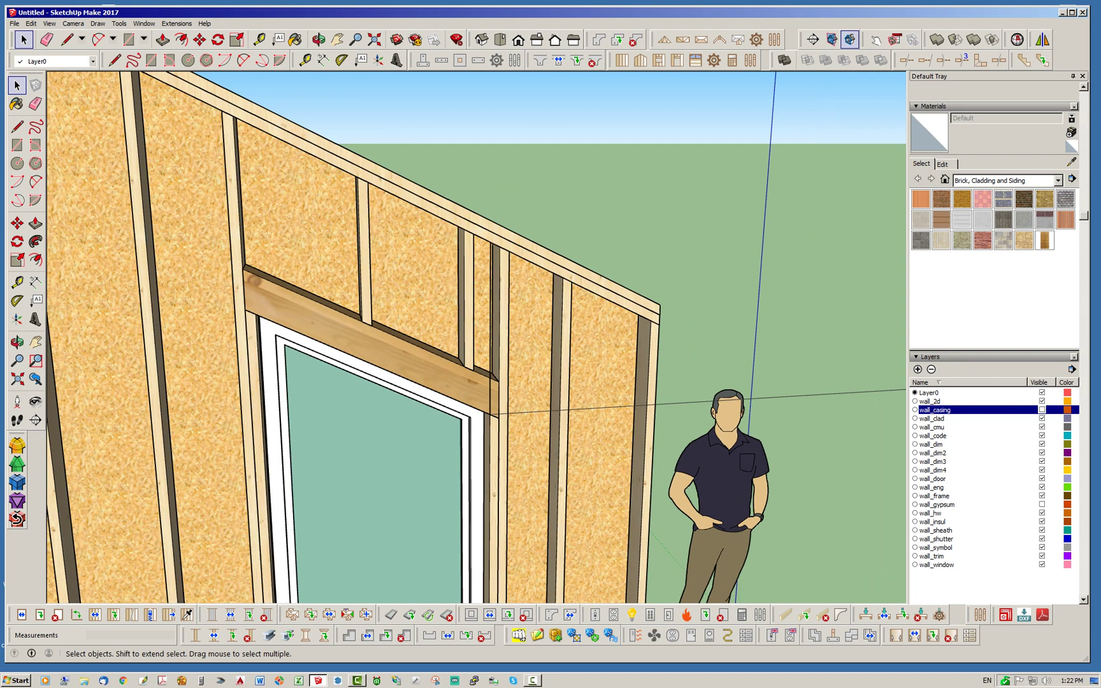
Step: Try to dimension the vertical line above the window header, and delete the height dimension beside the wall
click(323, 60)
scroll(516, 376, up, 3)
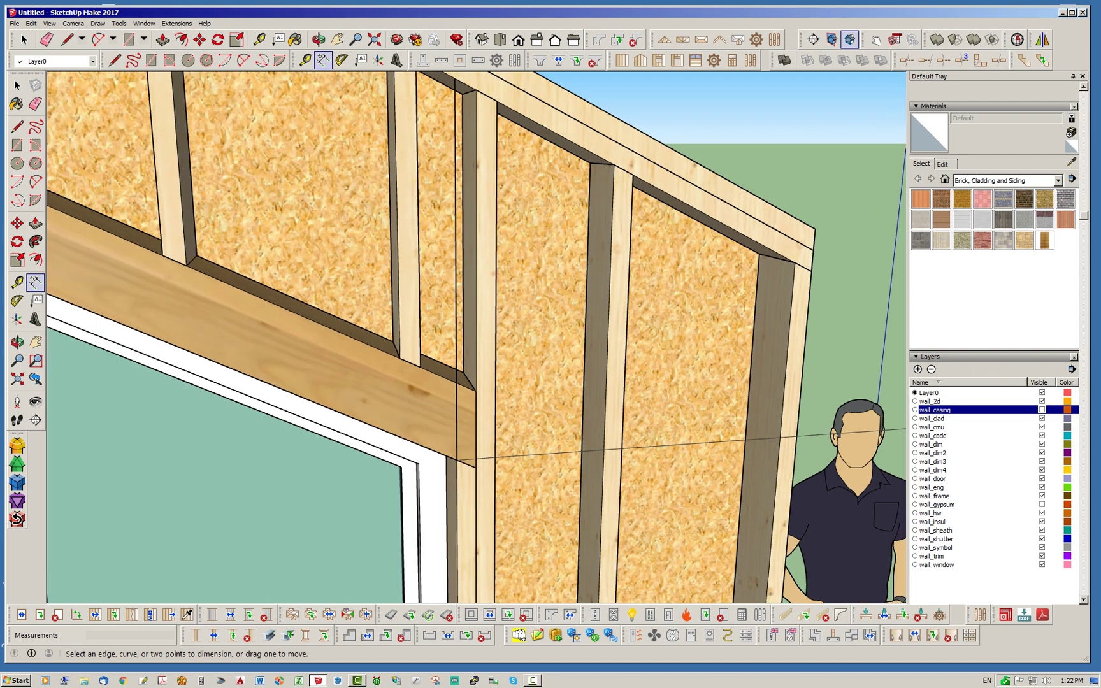
click(457, 460)
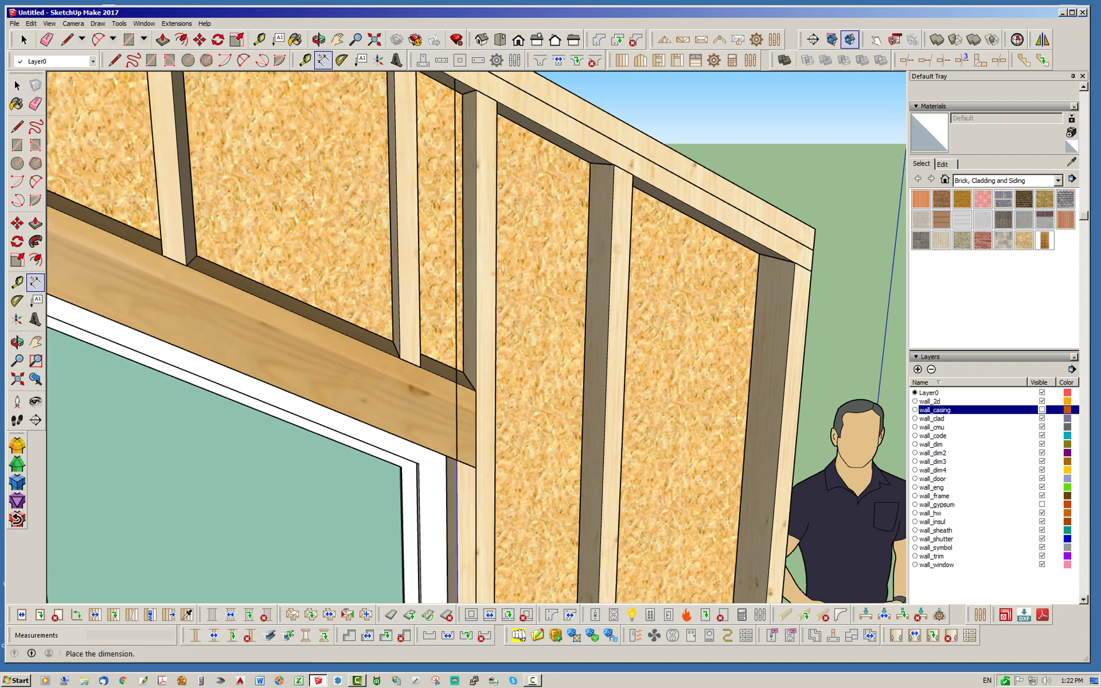
click(457, 460)
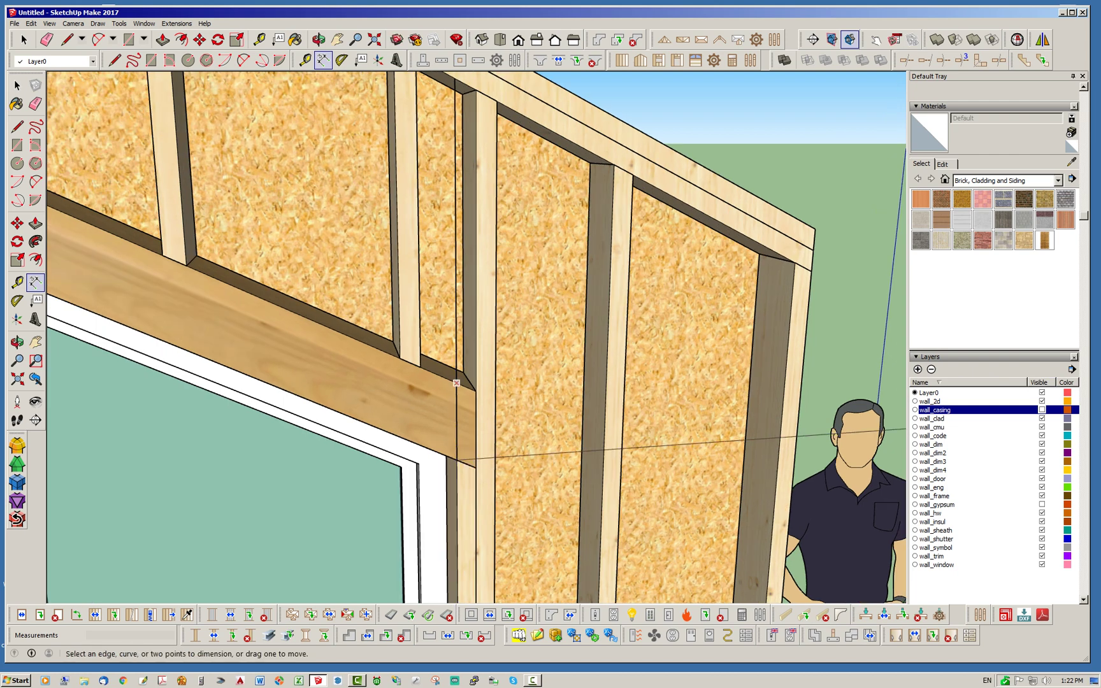
scroll(455, 358, down, 1)
scroll(409, 315, down, 3)
key(space)
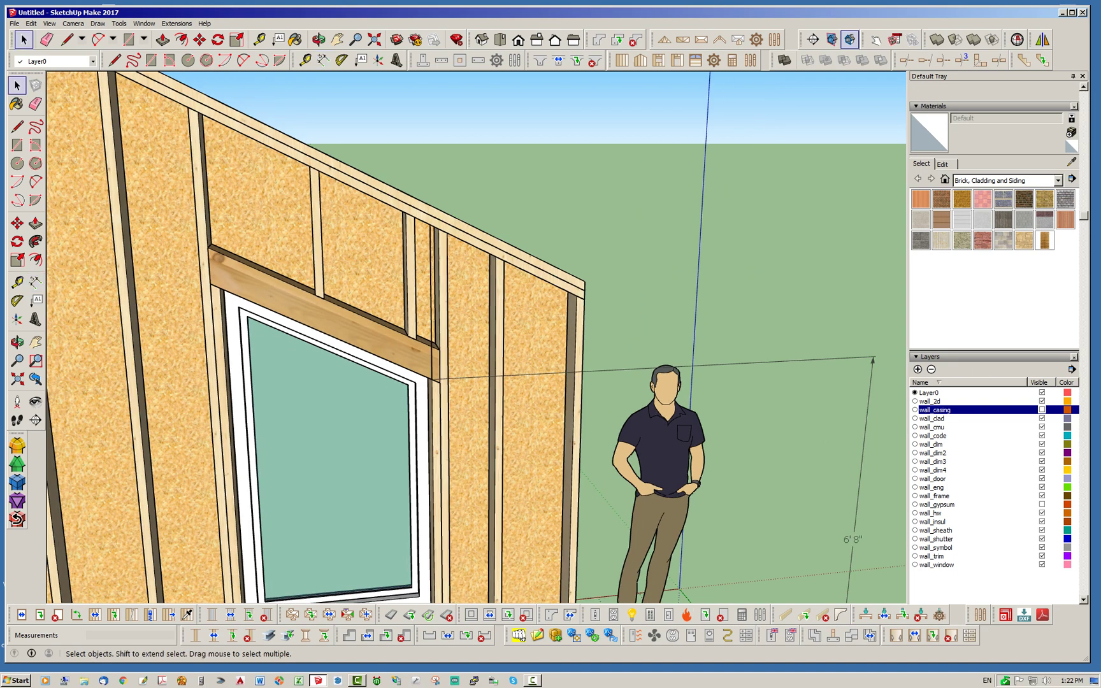
click(718, 364)
key(Delete)
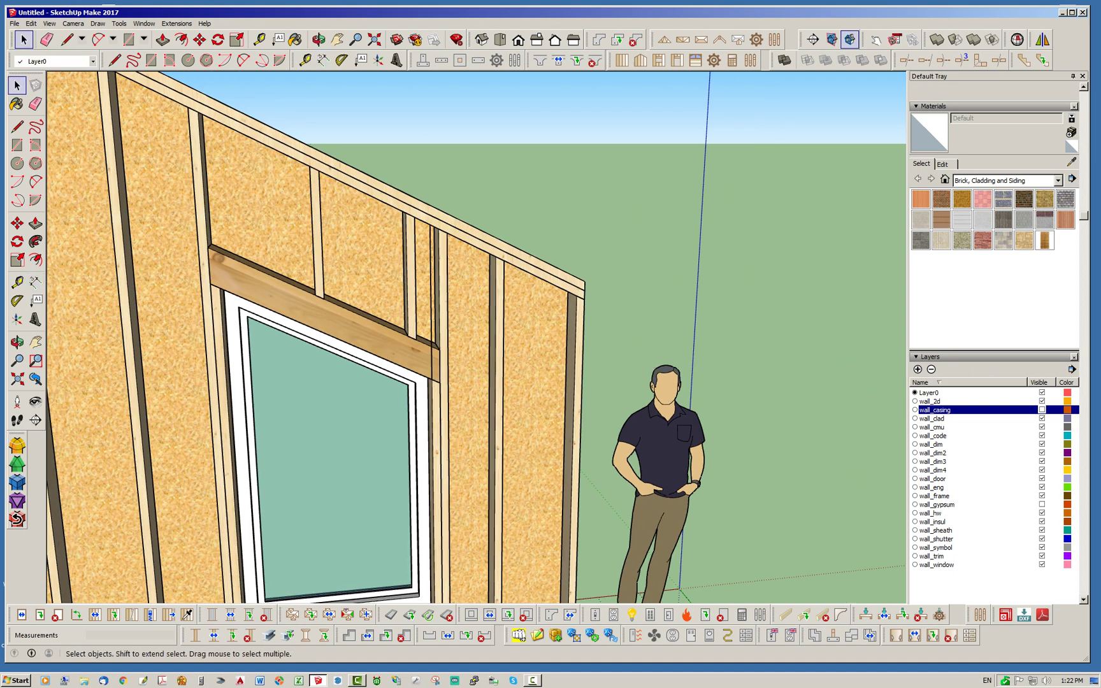
Step: Set the model's length units to decimal inches with a precision of 0.00000"
click(144, 23)
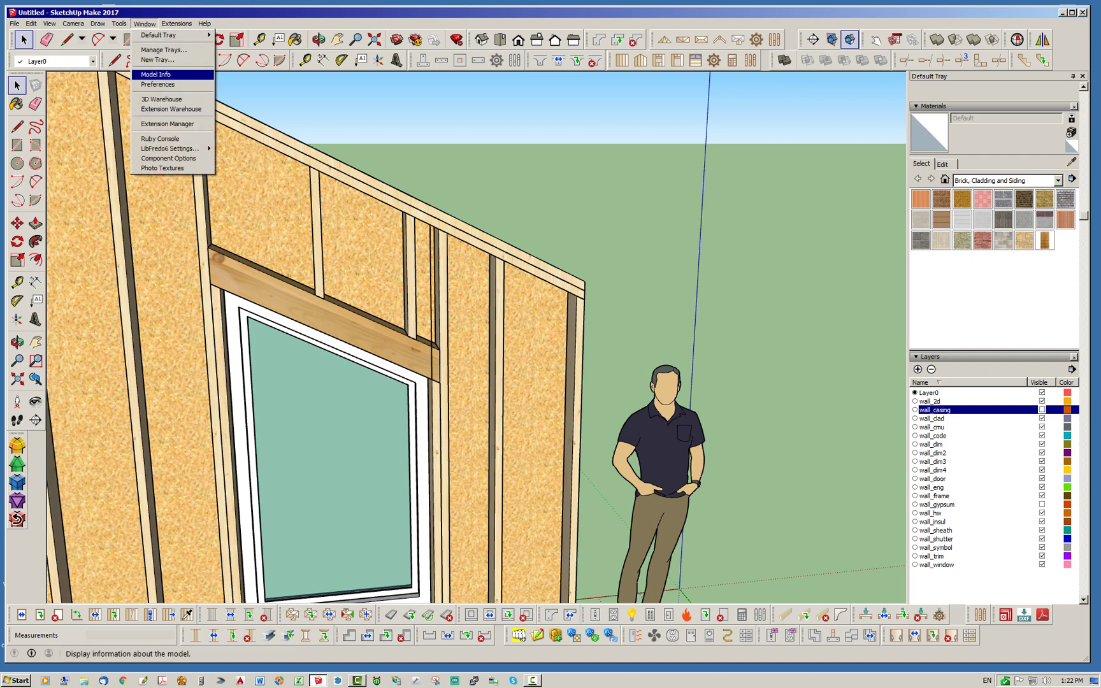
click(156, 75)
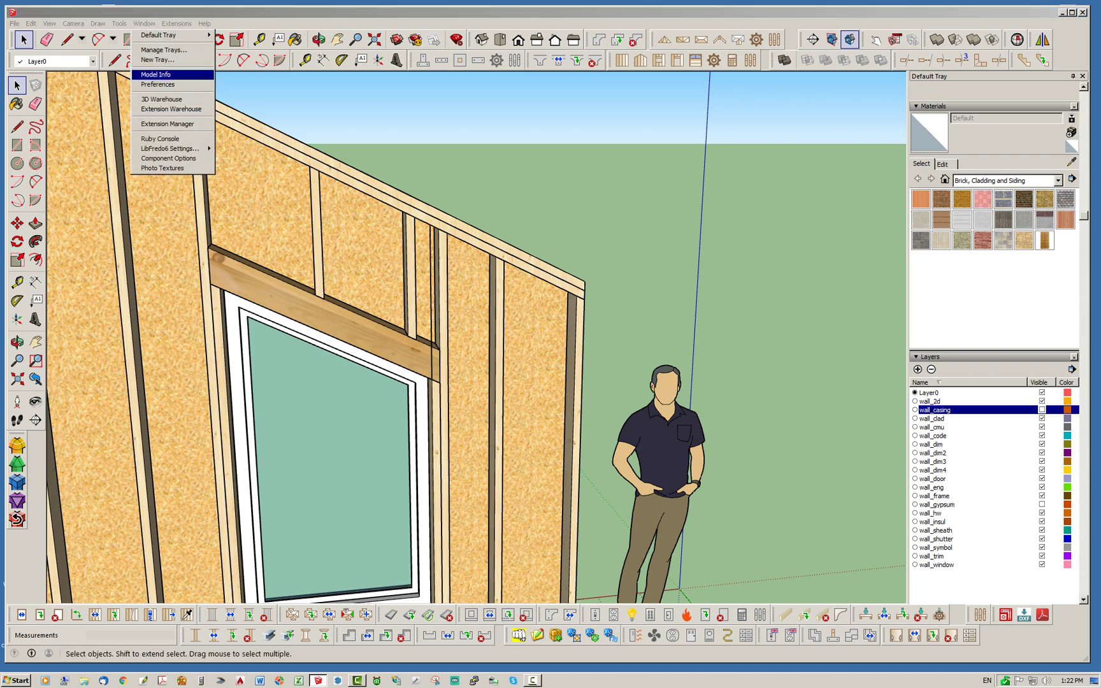
click(451, 214)
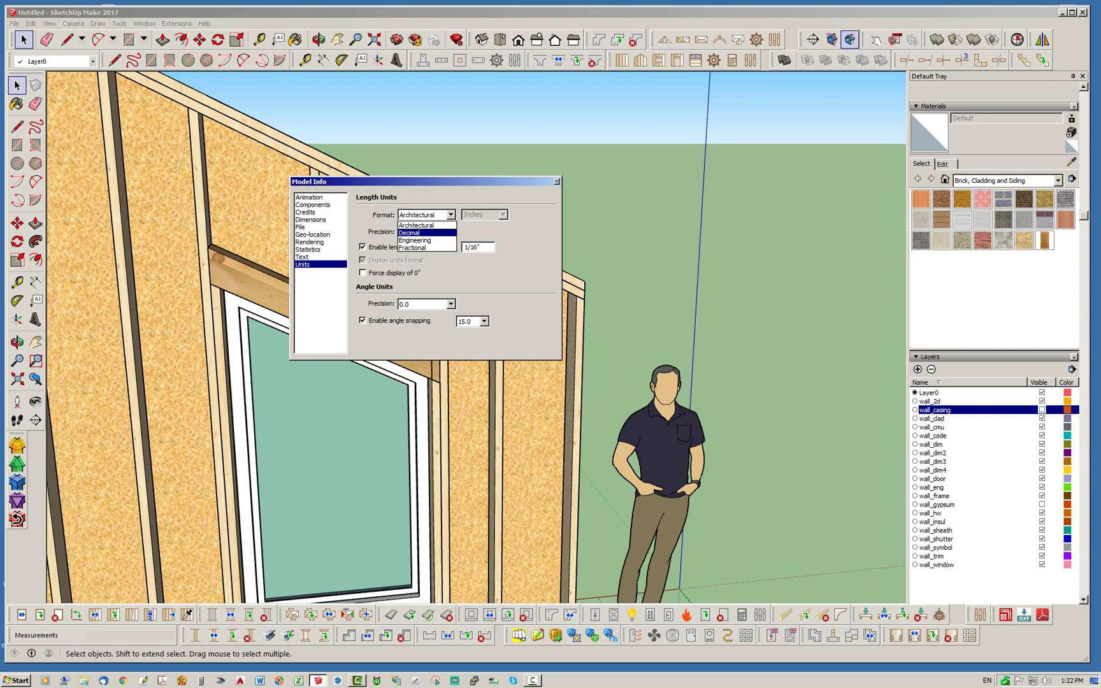
click(421, 233)
click(451, 232)
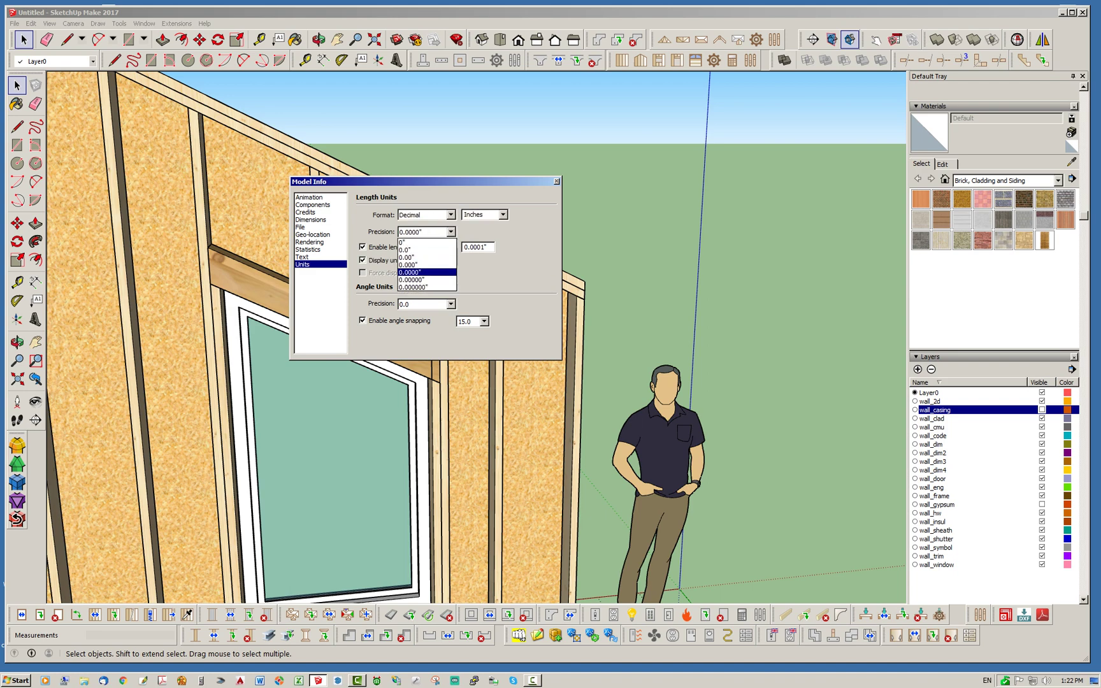
click(424, 280)
click(556, 181)
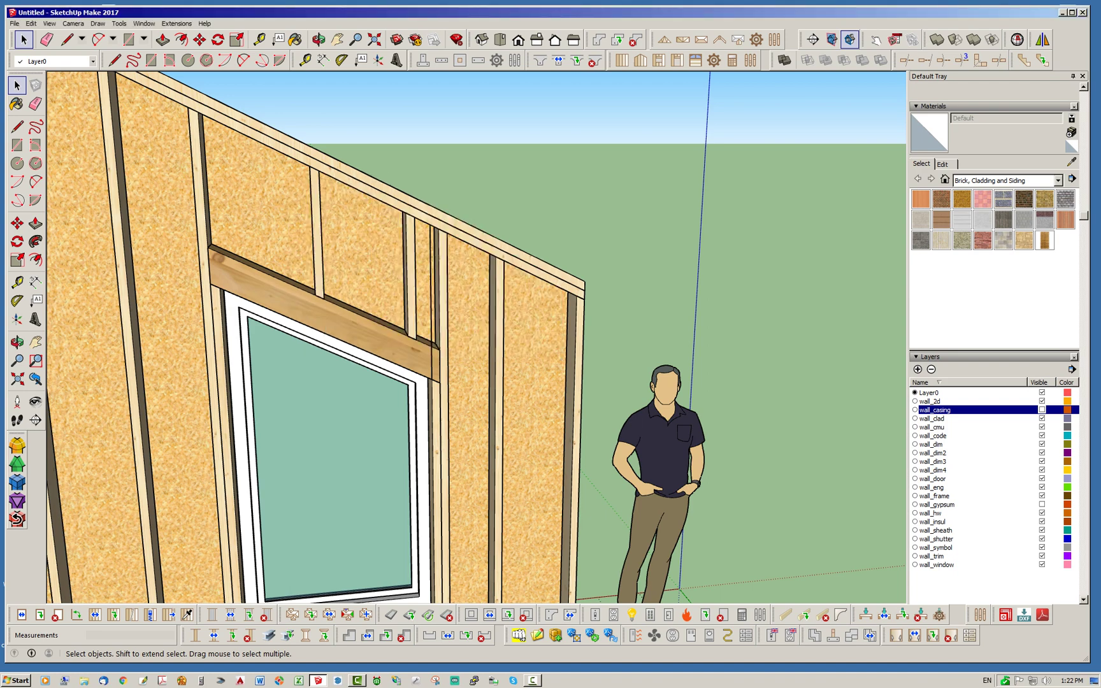
Step: Dimension the height from the vertical line's upper end at the sloped plate to the wall's bottom corner, placing it beside the wall
click(323, 60)
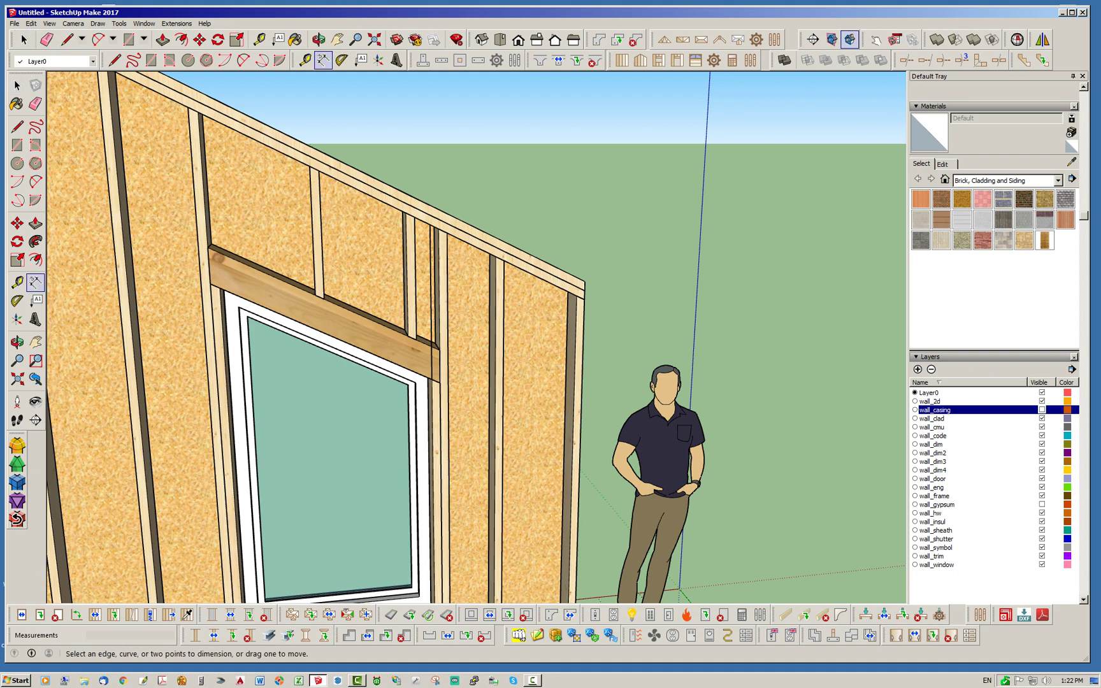
click(430, 226)
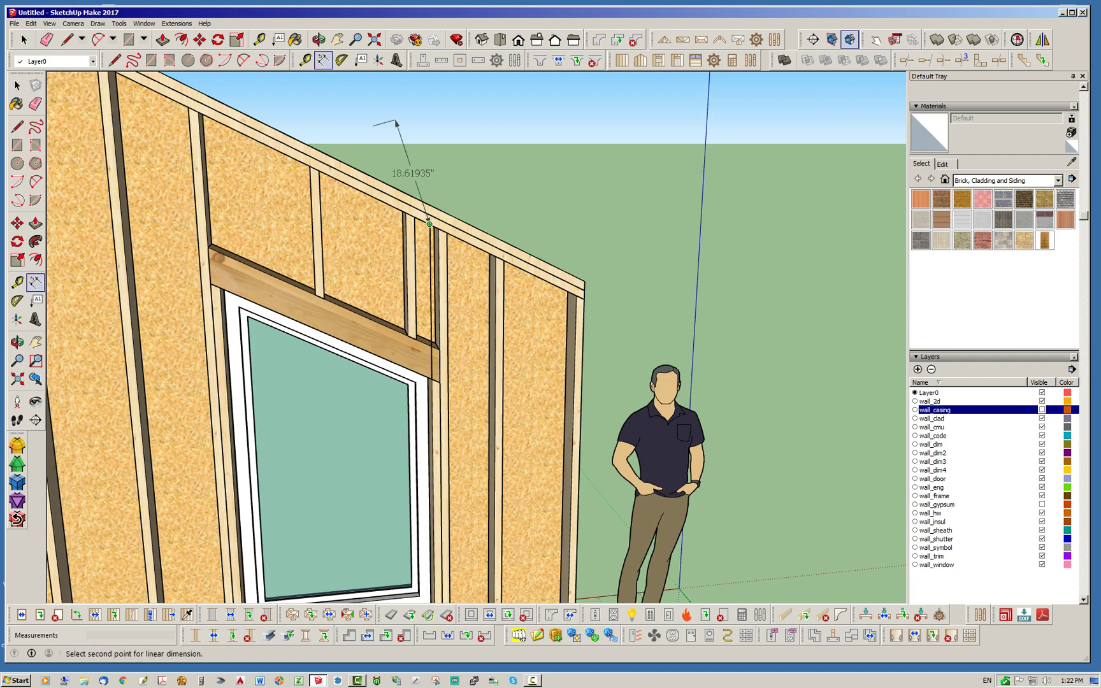
mouse_move(394, 123)
middle_down()
mouse_move(363, 145)
mouse_move(402, 107)
middle_up()
scroll(474, 185, down, 1)
scroll(452, 535, up, 2)
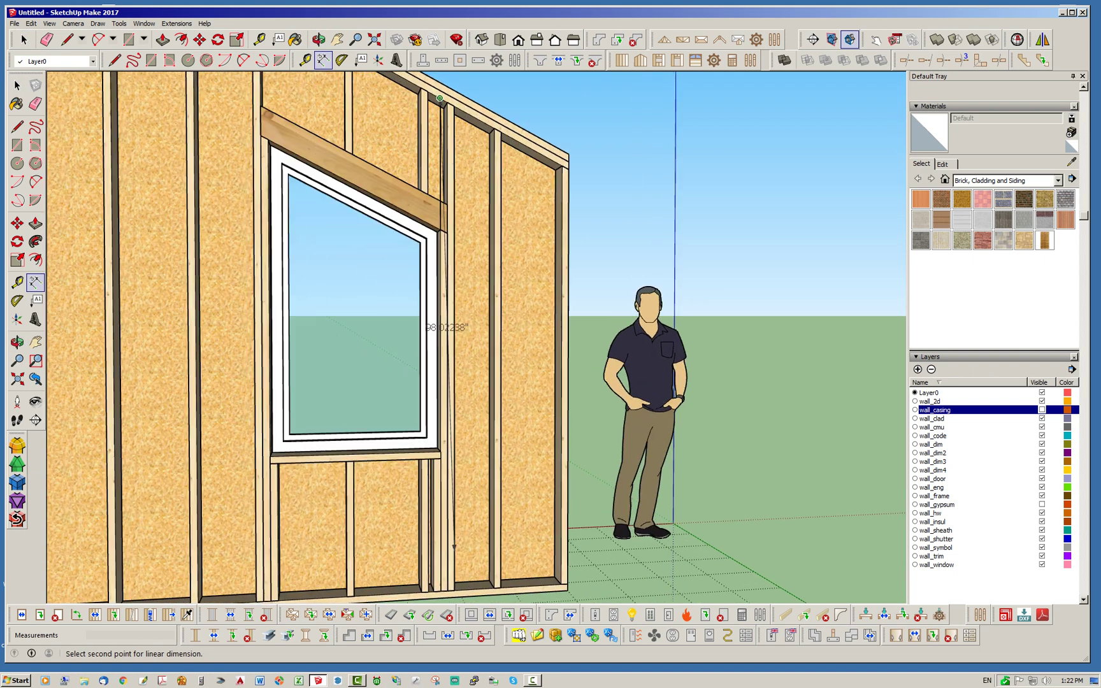
click(567, 590)
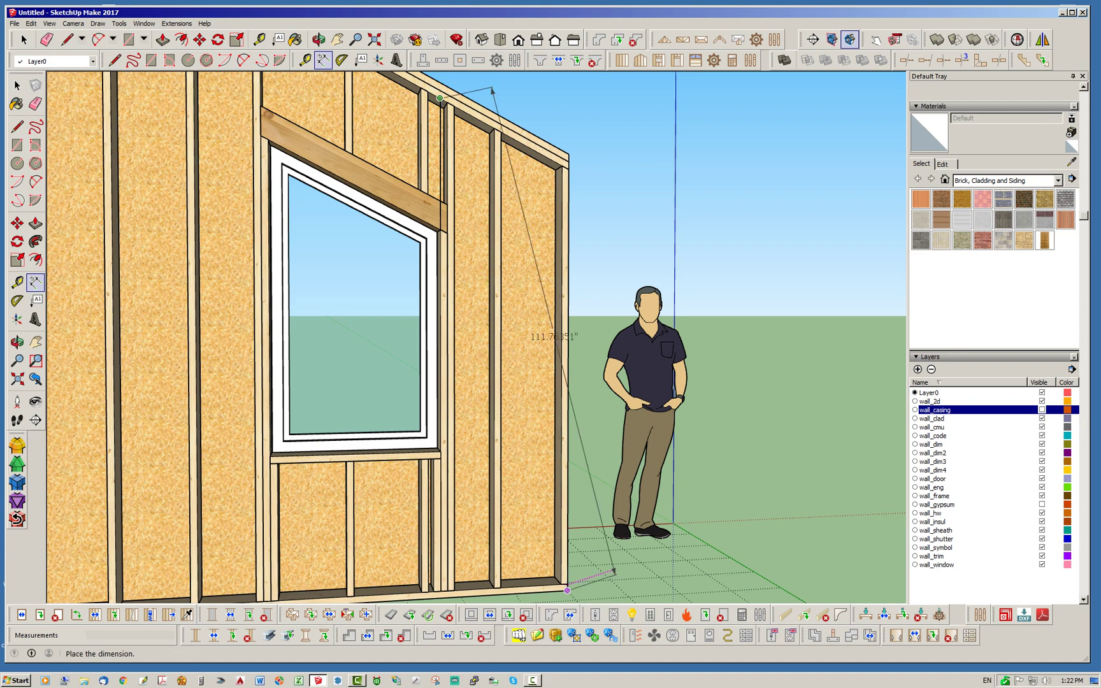
click(825, 571)
key(space)
middle_drag(790, 484, 786, 525)
scroll(389, 306, down, 1)
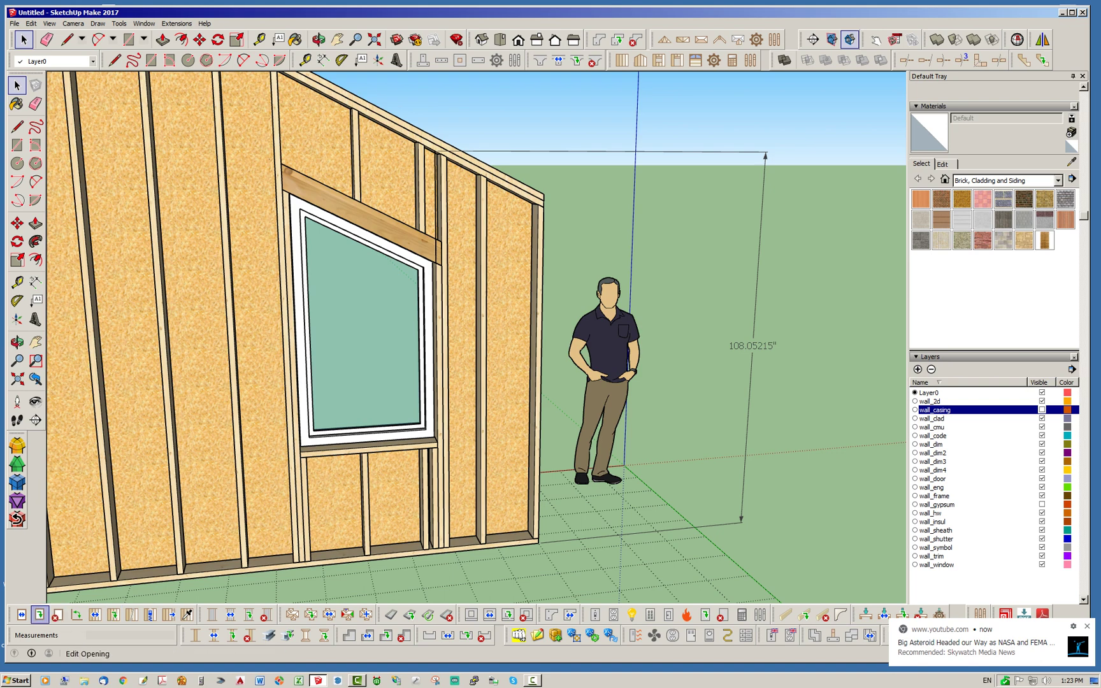
Step: Try a header height of 108.05215 in. for the trapezoid window and update the assembly
click(40, 614)
click(382, 251)
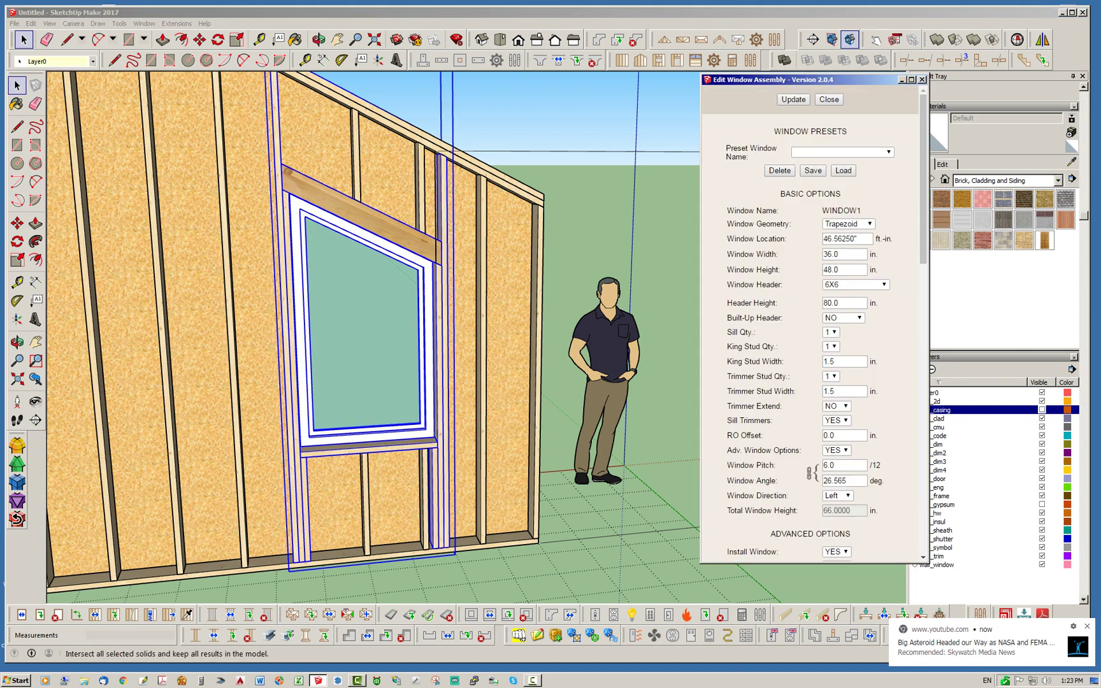
drag(792, 80, 351, 95)
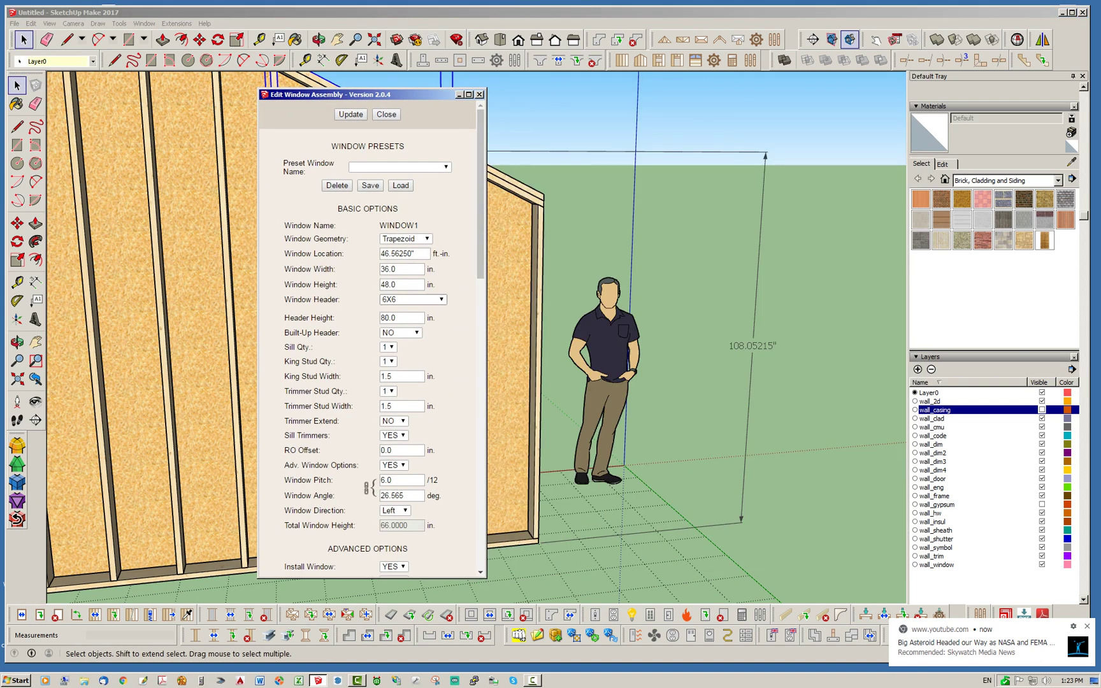
key(Tab)
text(108.05215)
click(350, 114)
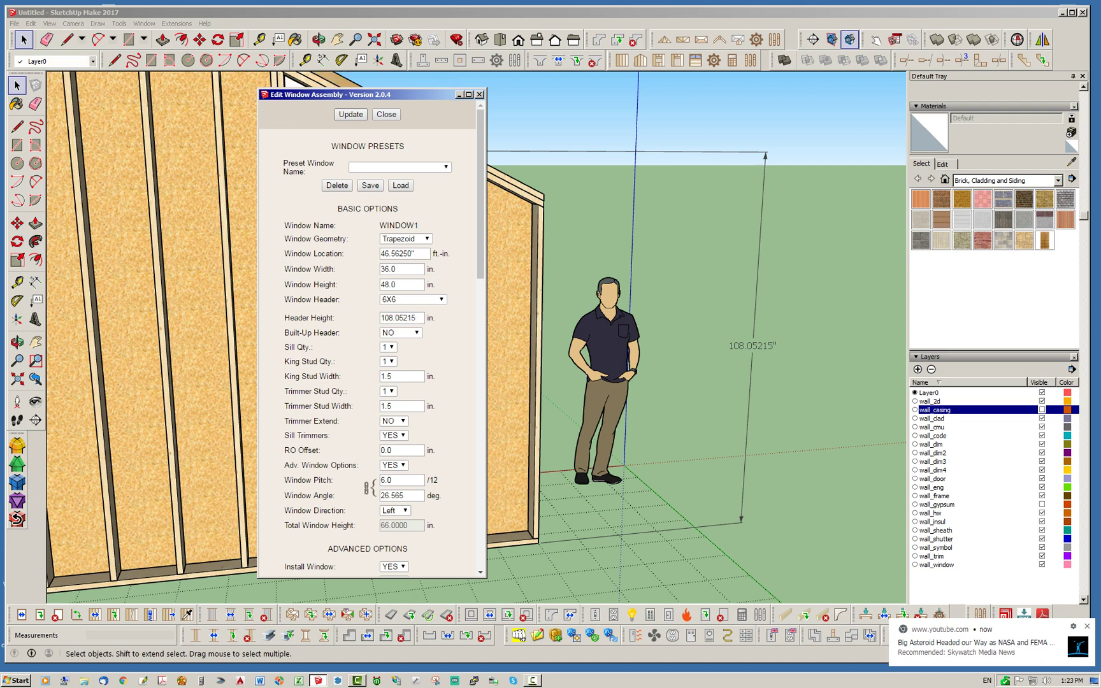
click(386, 114)
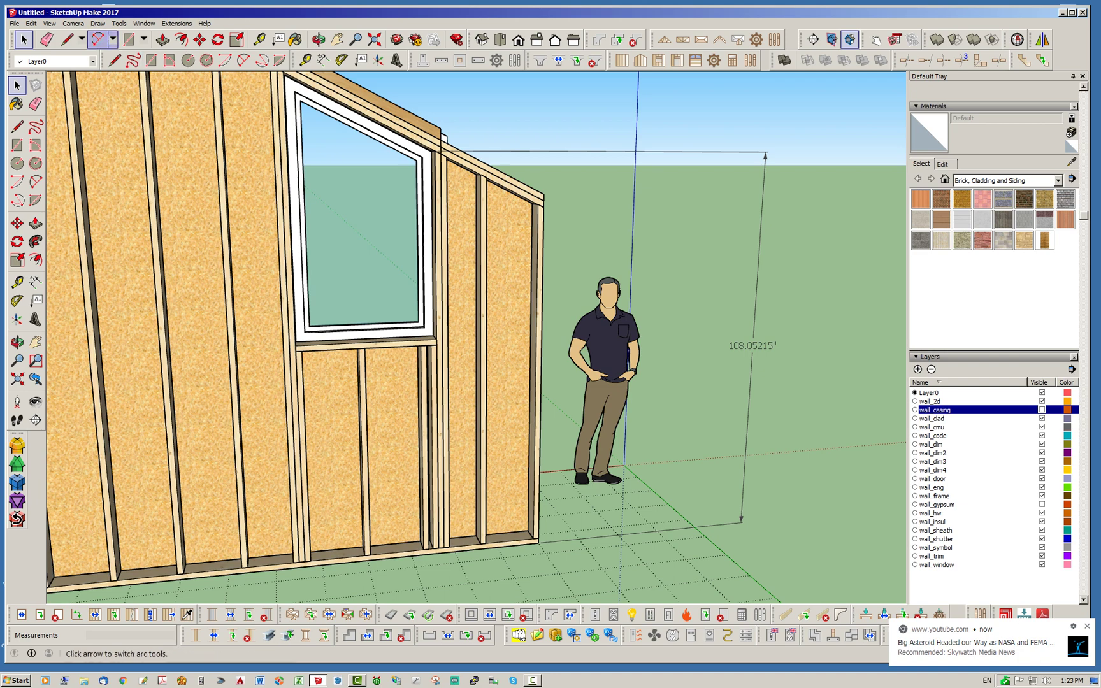
Step: Undo the window's header height change and delete the height dimension beside the wall
click(30, 23)
click(24, 36)
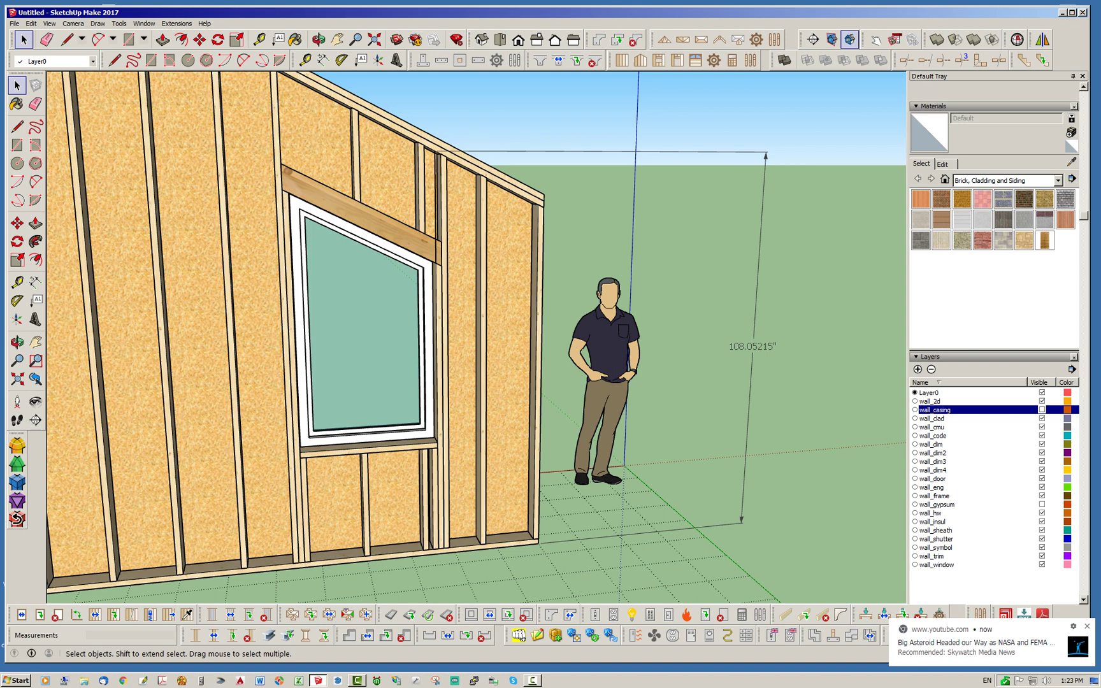
click(752, 346)
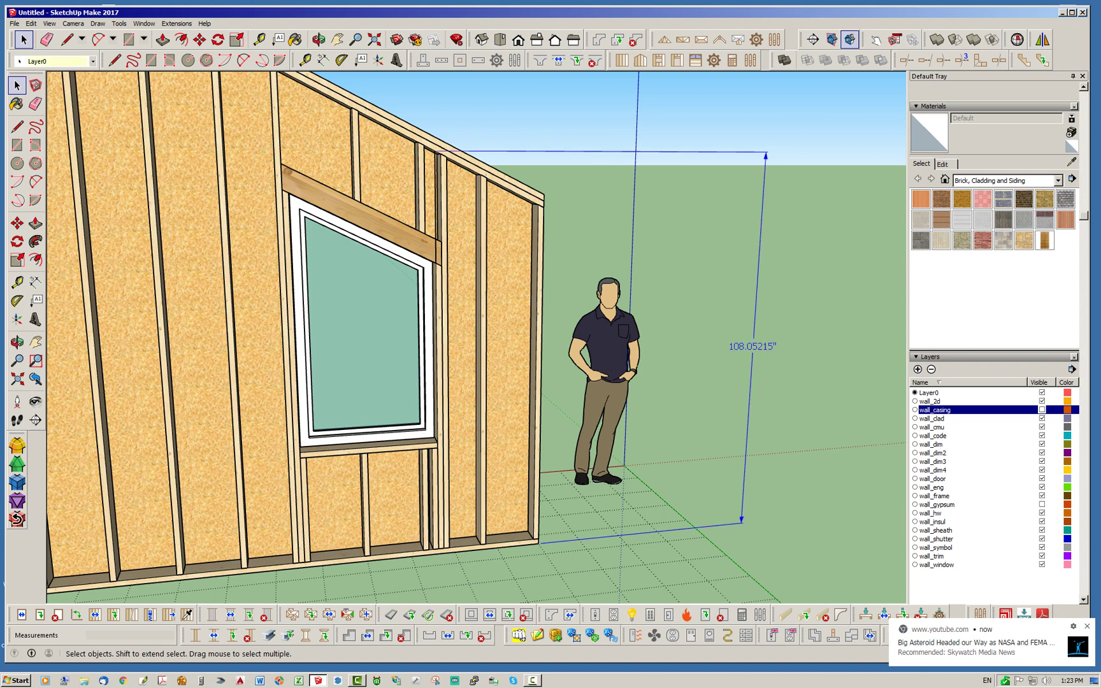
key(Delete)
Step: Draw a line about 43.6" long along the header's sloped top edge, crossing the vertical line to split it
scroll(418, 208, up, 4)
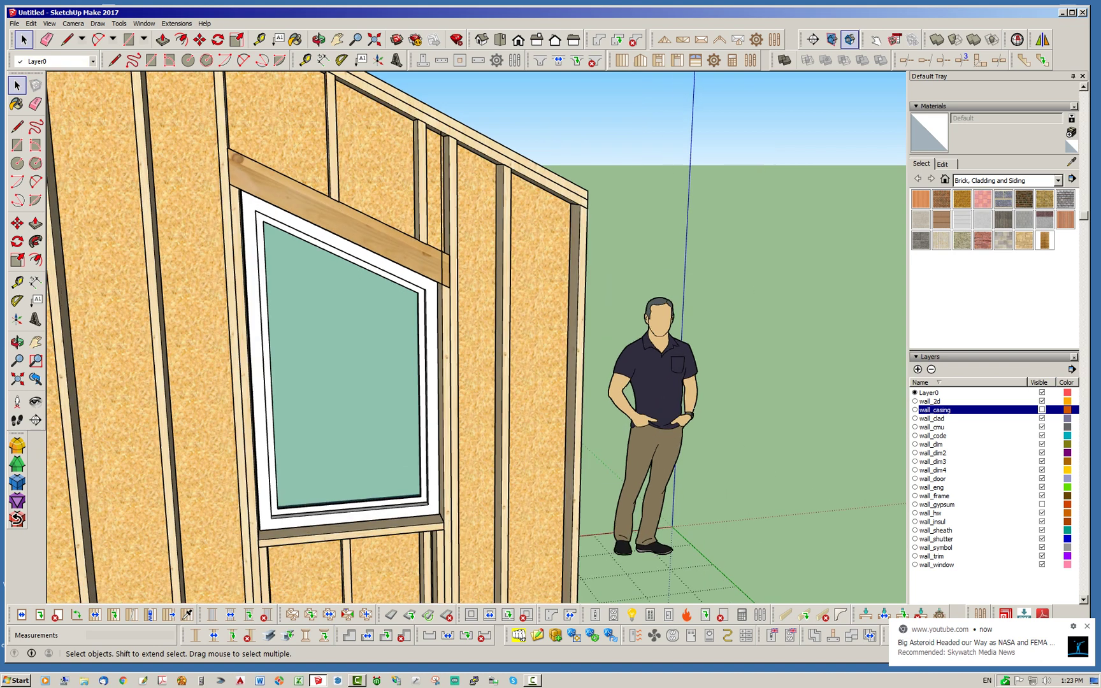
click(17, 126)
key(l)
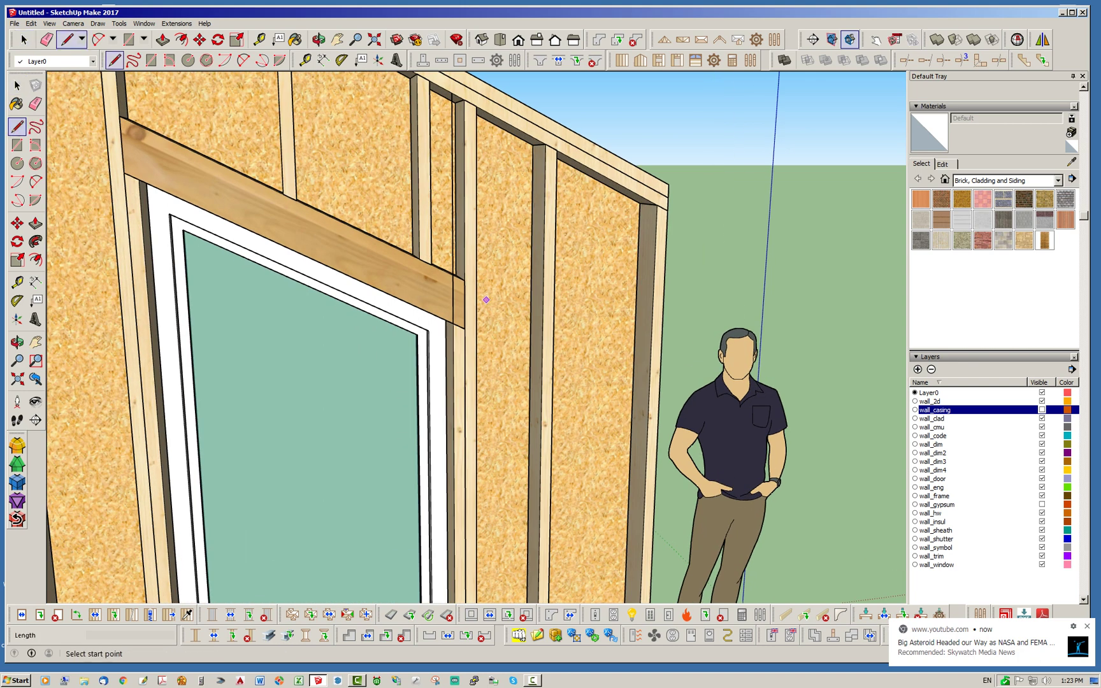
click(464, 280)
click(133, 122)
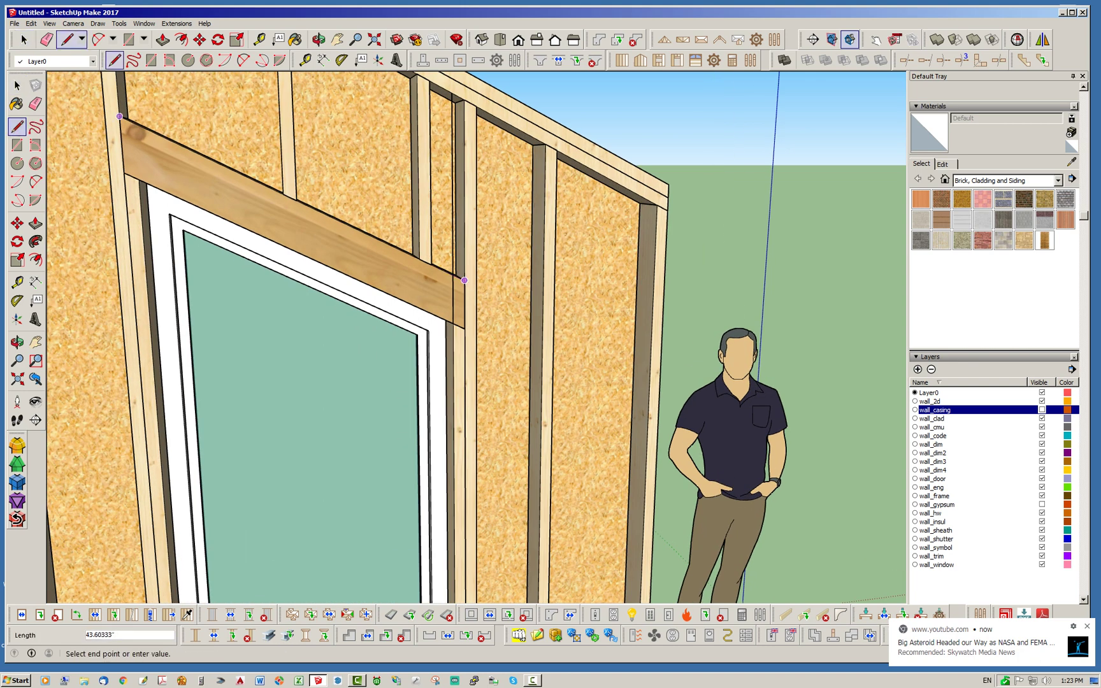
Step: Delete the piece of the vertical line that runs across the header's face
key(space)
click(453, 300)
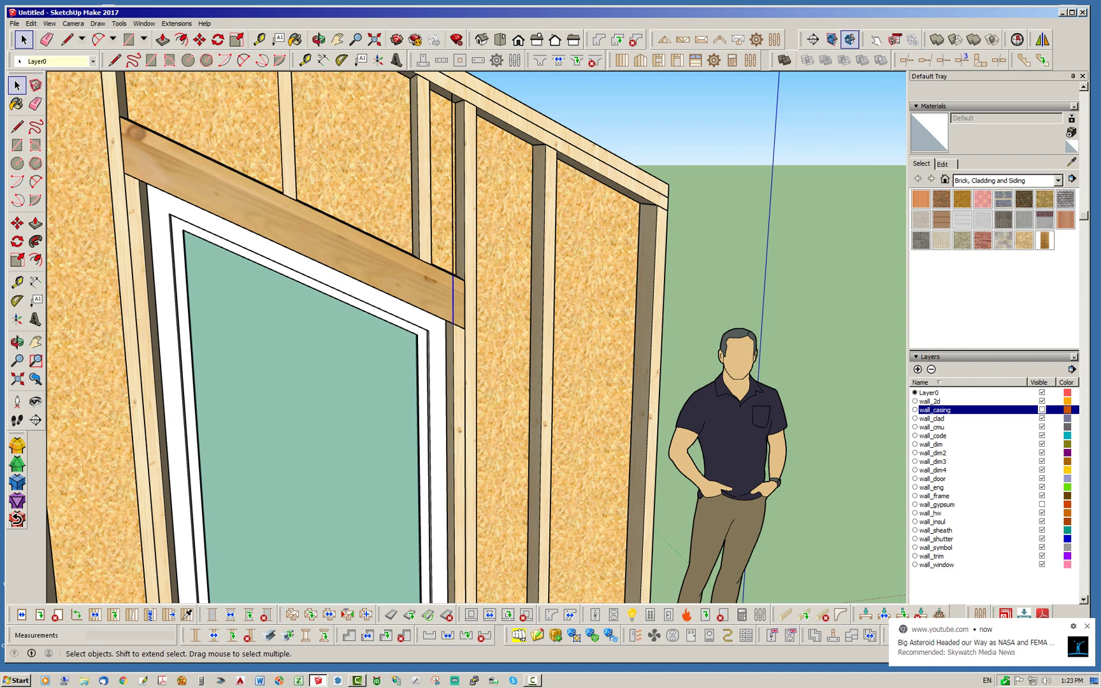
key(Delete)
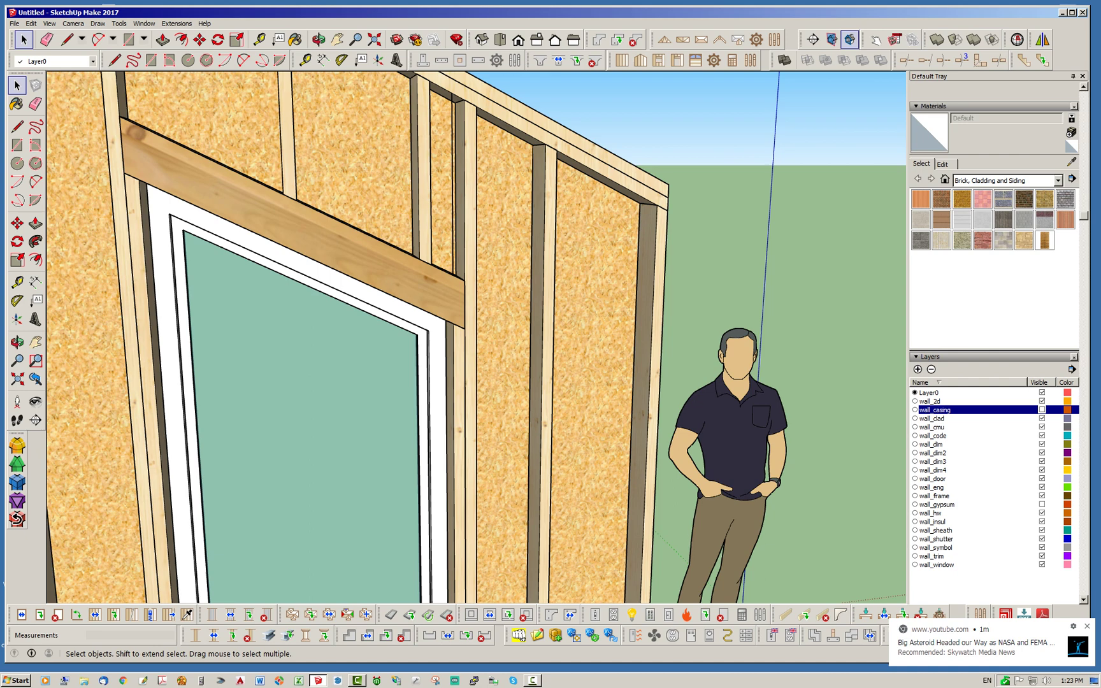
Step: Dimension the vertical gap between the header's top edge and the underside of the sloped plates, placing it beside the wall
click(323, 60)
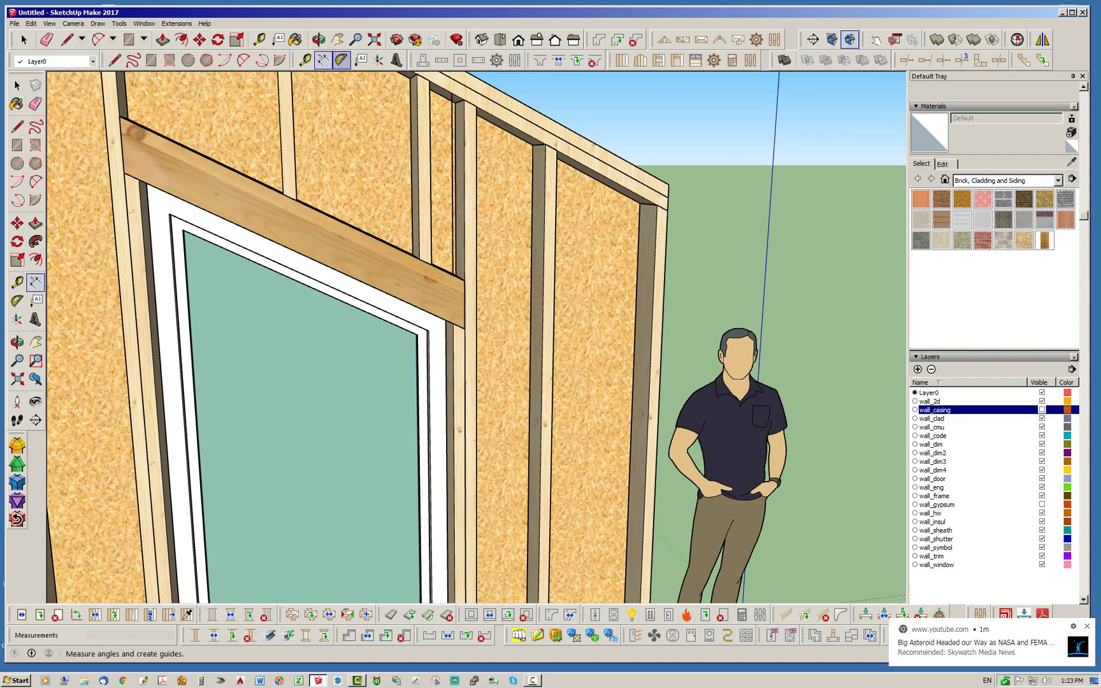
click(453, 275)
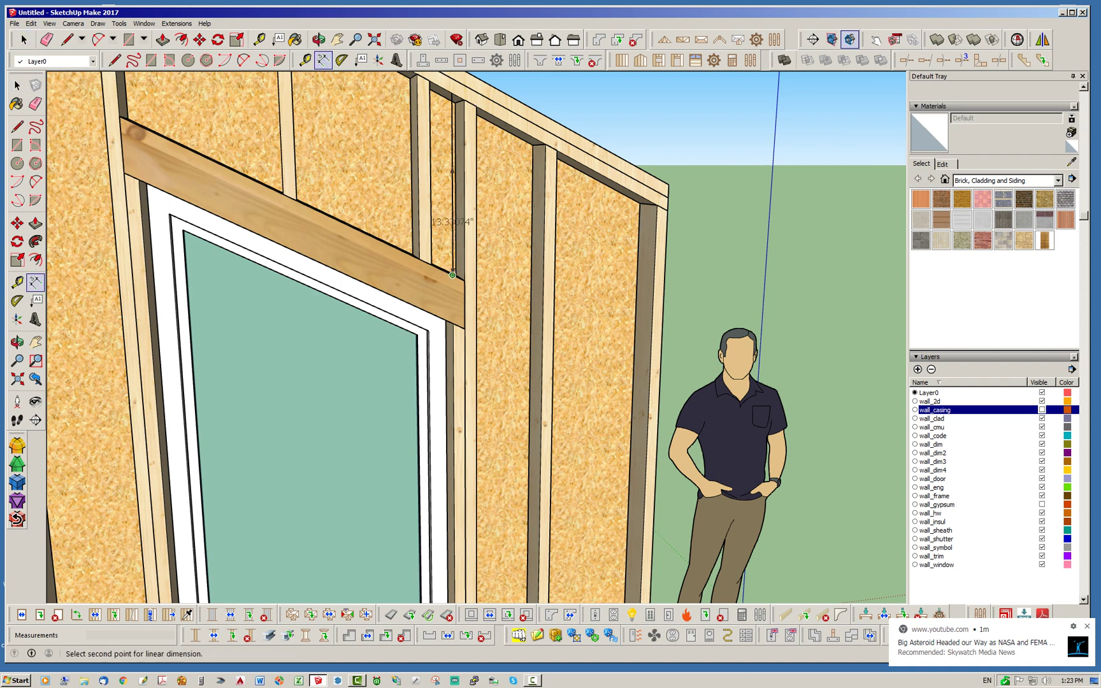
click(452, 93)
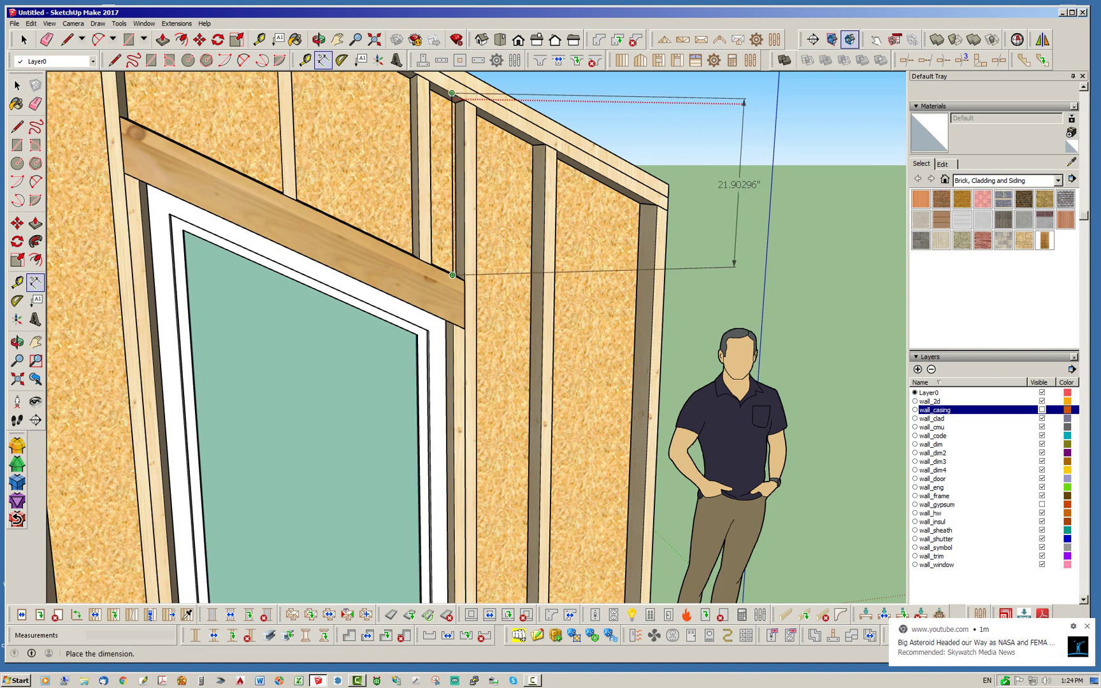
click(742, 185)
key(space)
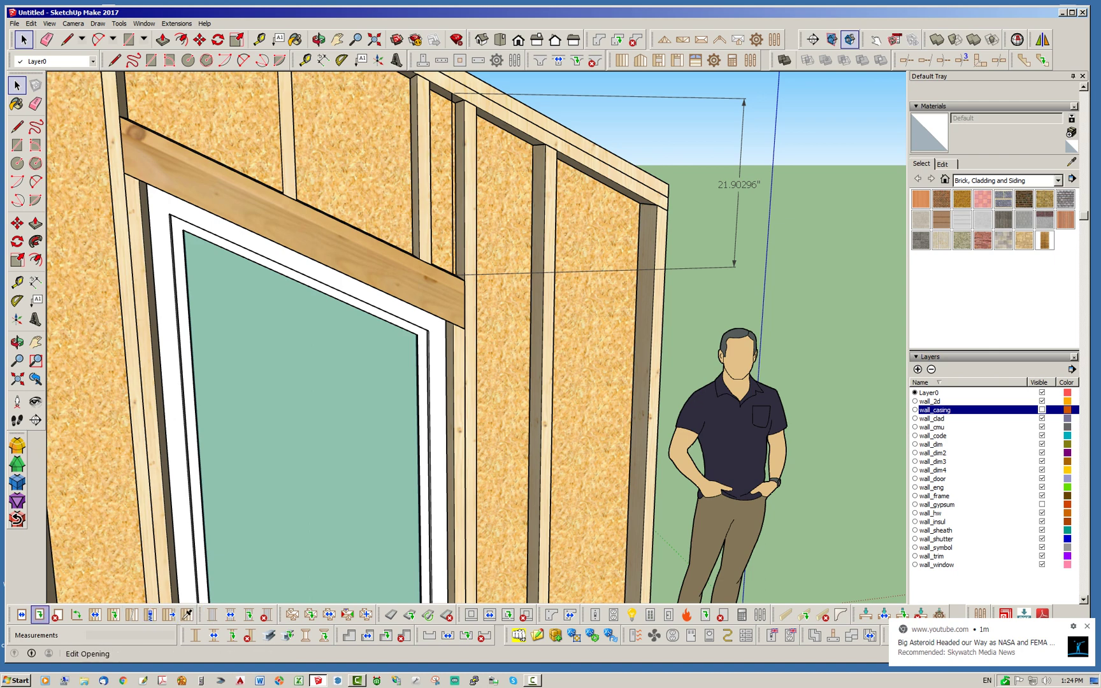
Step: Set the trapezoid window's header height to 101.90296 in. and update the assembly
click(40, 614)
click(371, 262)
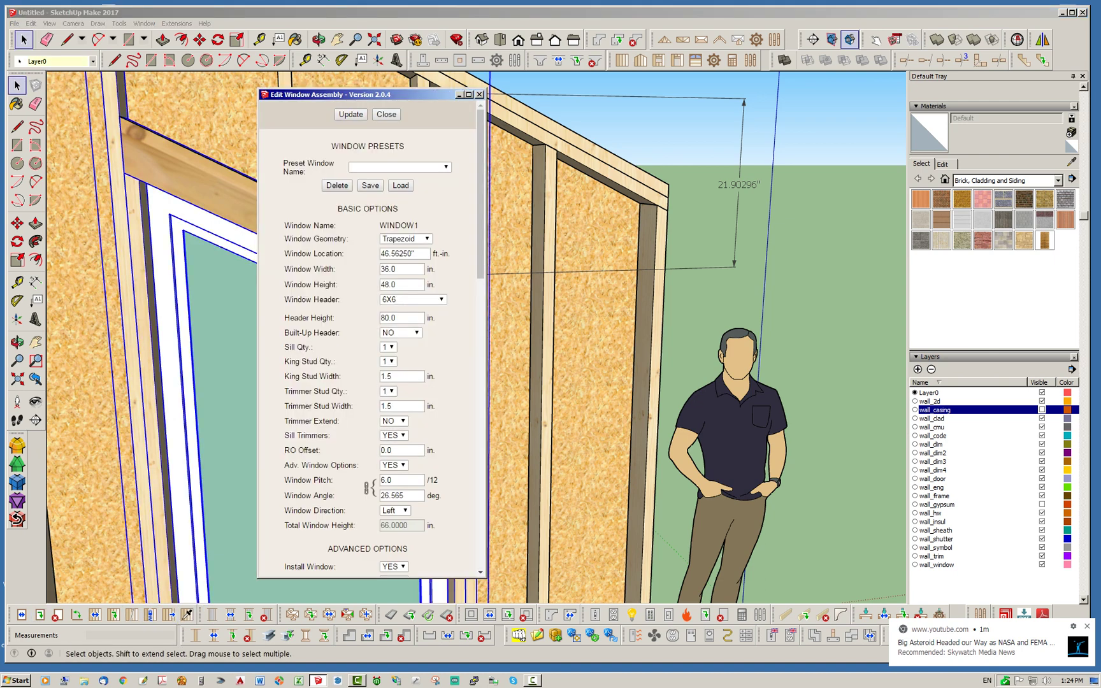
double_click(390, 318)
text(101.90296)
click(350, 114)
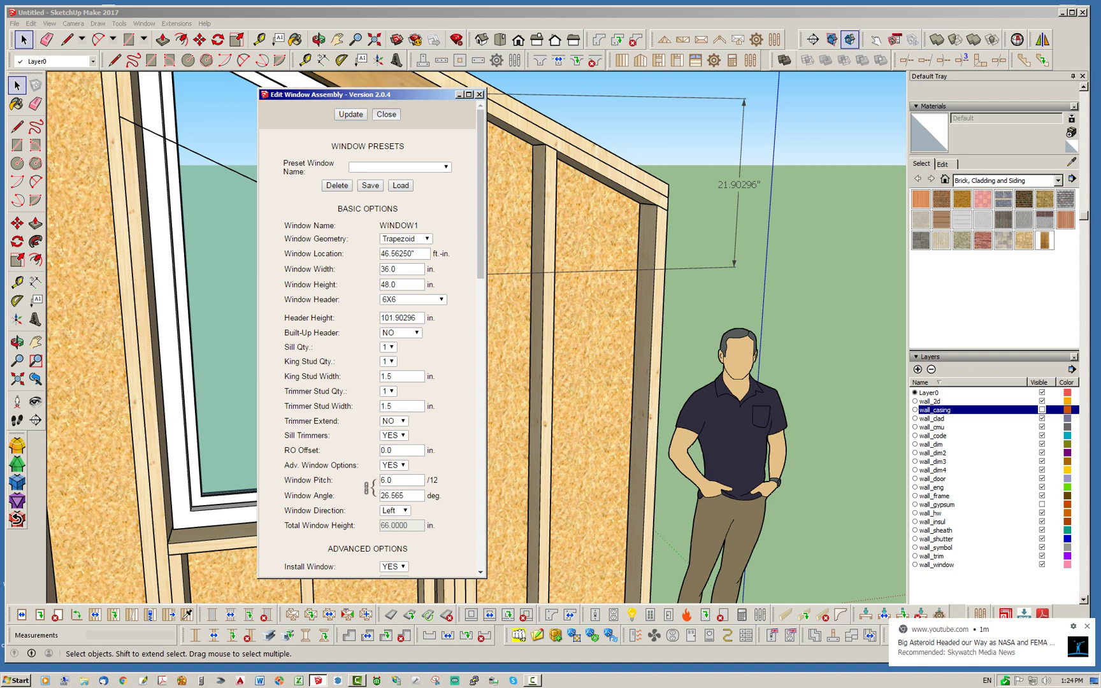
click(386, 114)
Step: Delete the sloped reference line, then the remaining vertical line together with its dimension
scroll(515, 374, down, 3)
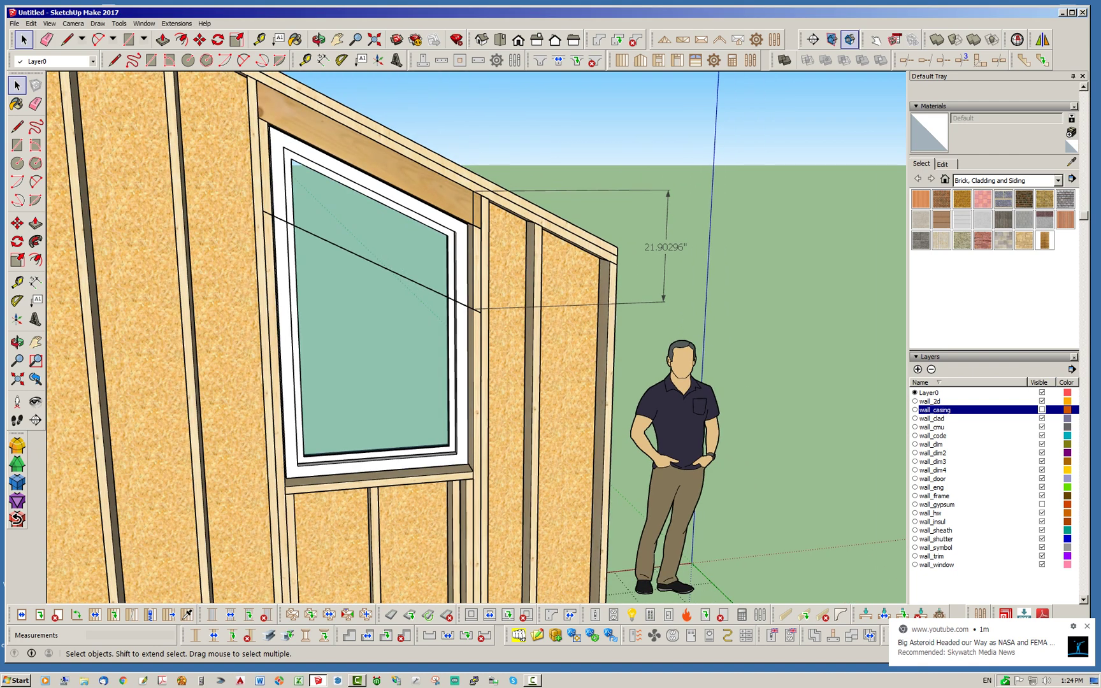
click(418, 284)
key(Delete)
drag(457, 134, 691, 322)
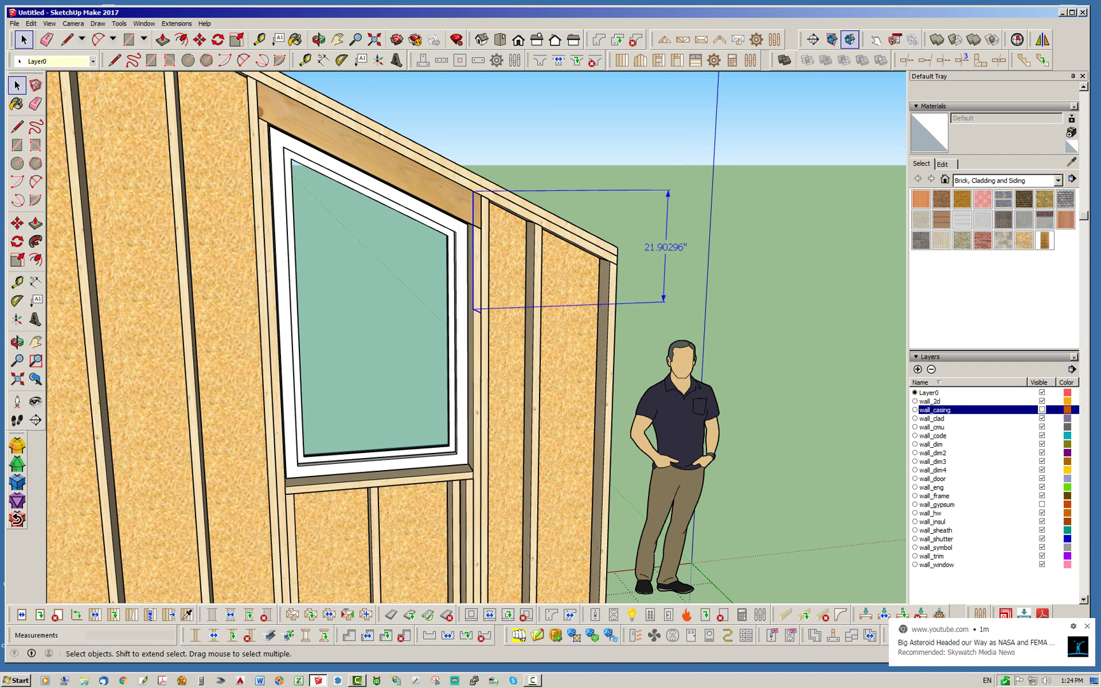
key(Delete)
Step: Examine how the raised window header meets the sloped top plates up close, and view the gable wall from the interior and exterior sides
middle_drag(628, 312, 618, 388)
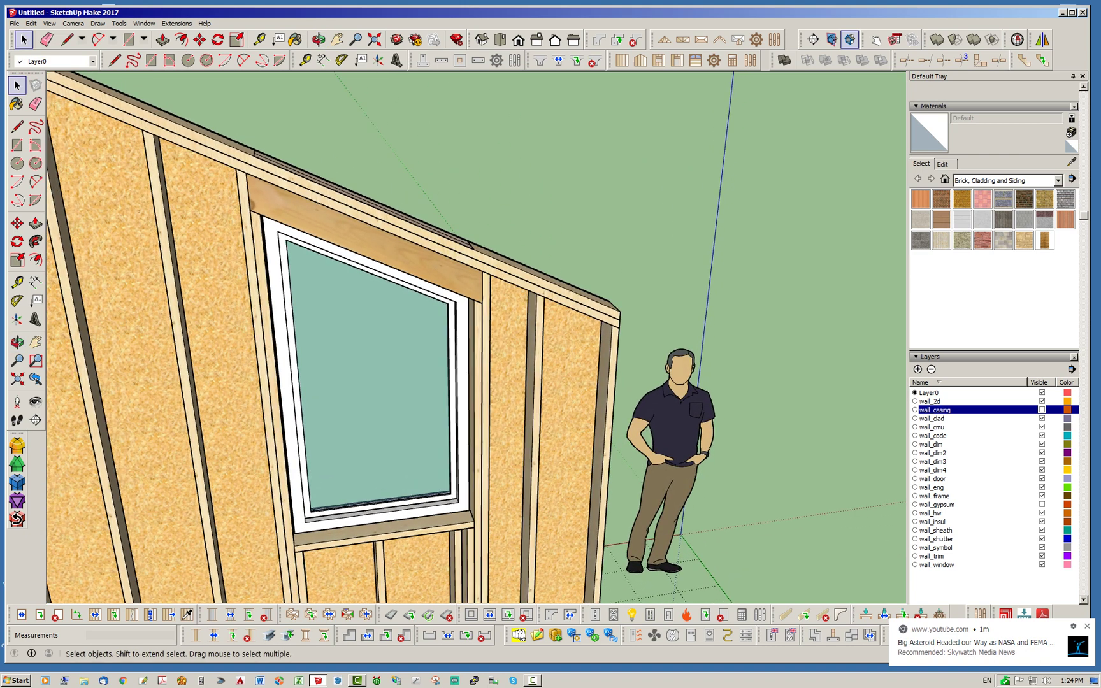
scroll(474, 261, up, 8)
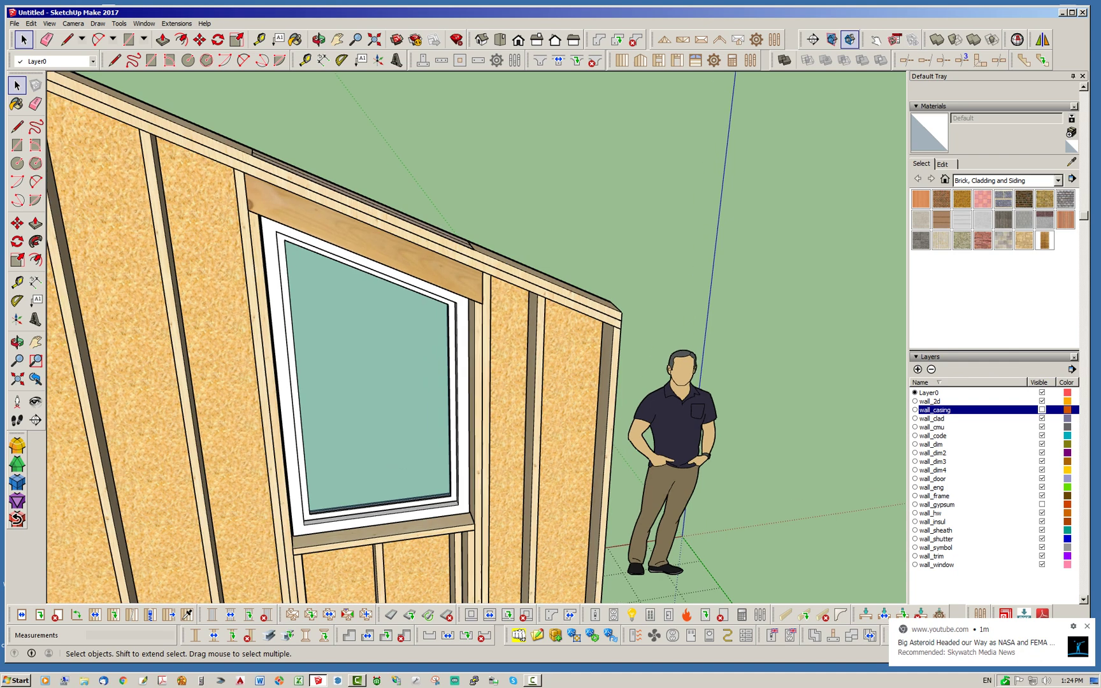
mouse_move(505, 278)
middle_down()
mouse_move(480, 249)
mouse_move(513, 225)
mouse_move(510, 277)
mouse_move(489, 291)
middle_up()
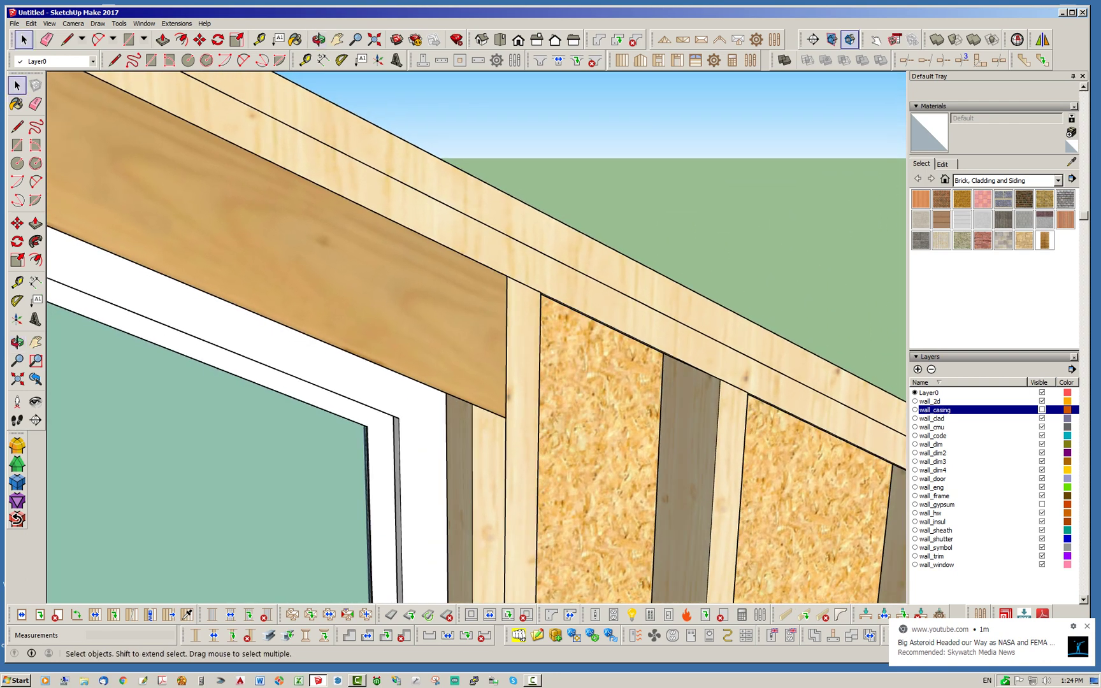
scroll(570, 268, down, 4)
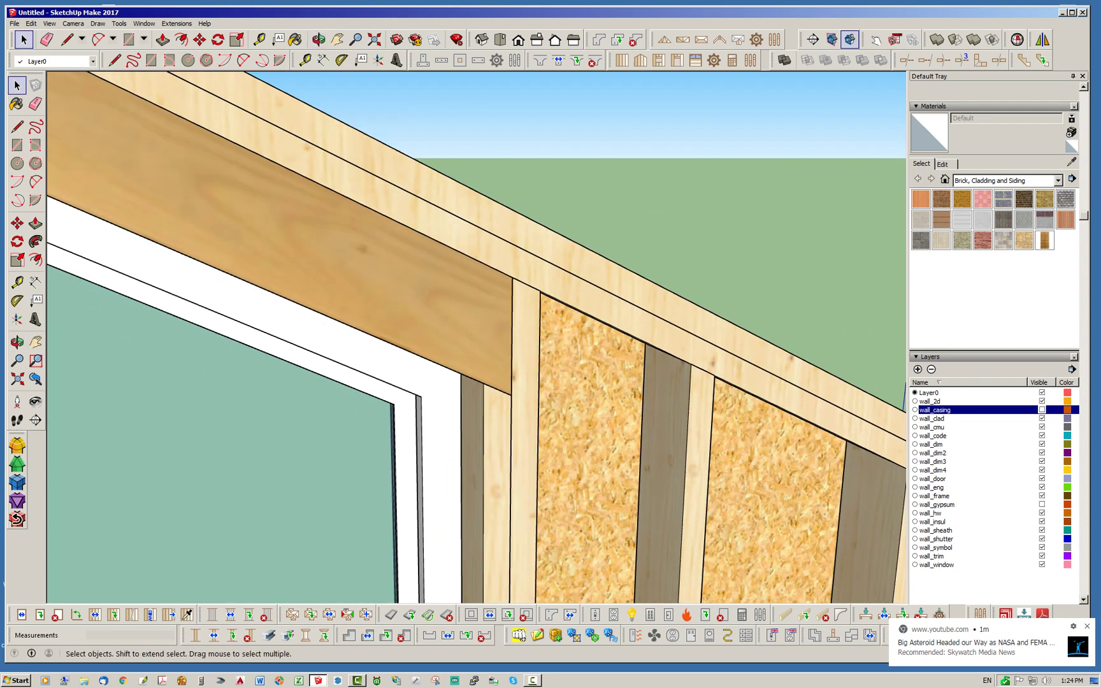
middle_drag(561, 270, 589, 252)
scroll(599, 280, down, 4)
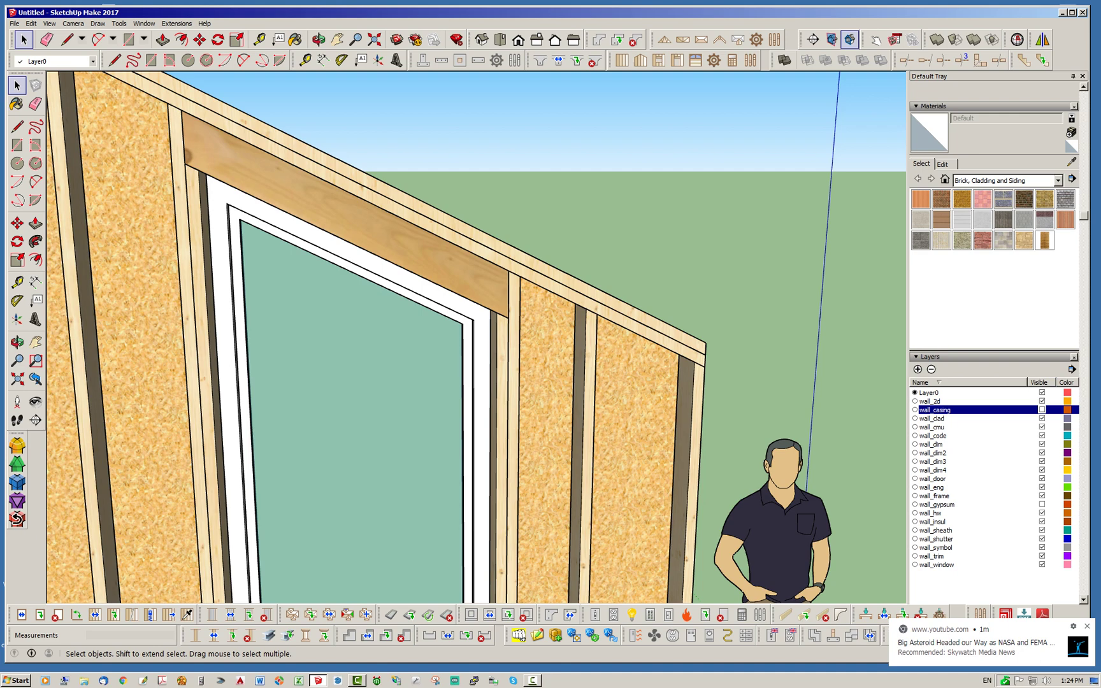
scroll(541, 387, down, 8)
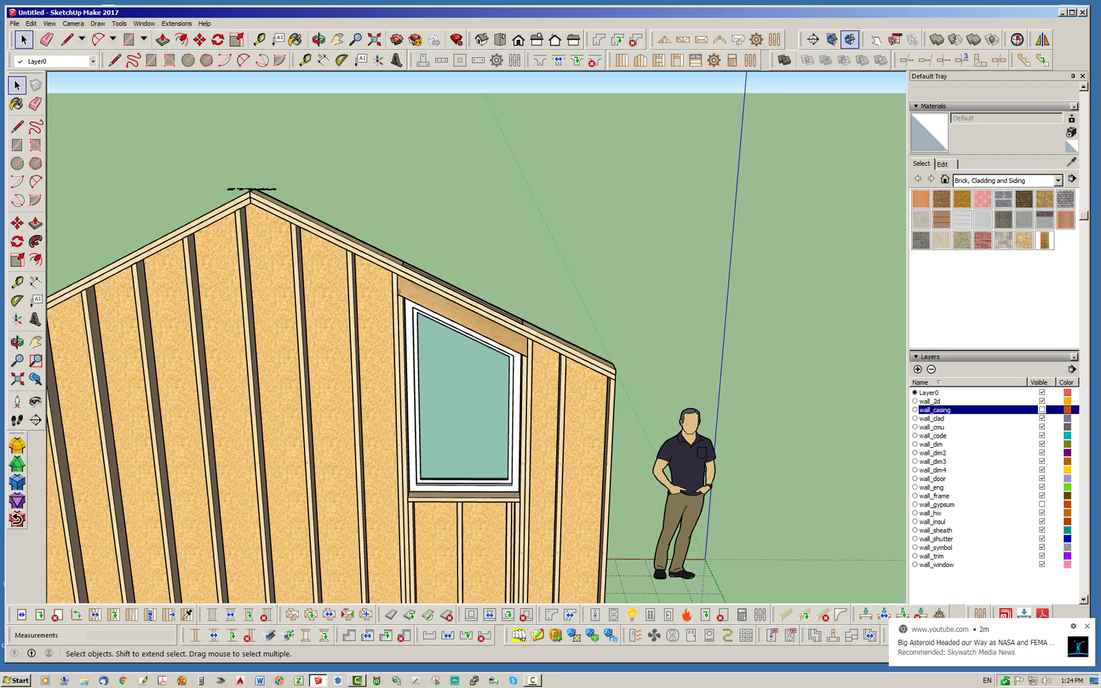
shift+middle_drag(446, 411, 557, 349)
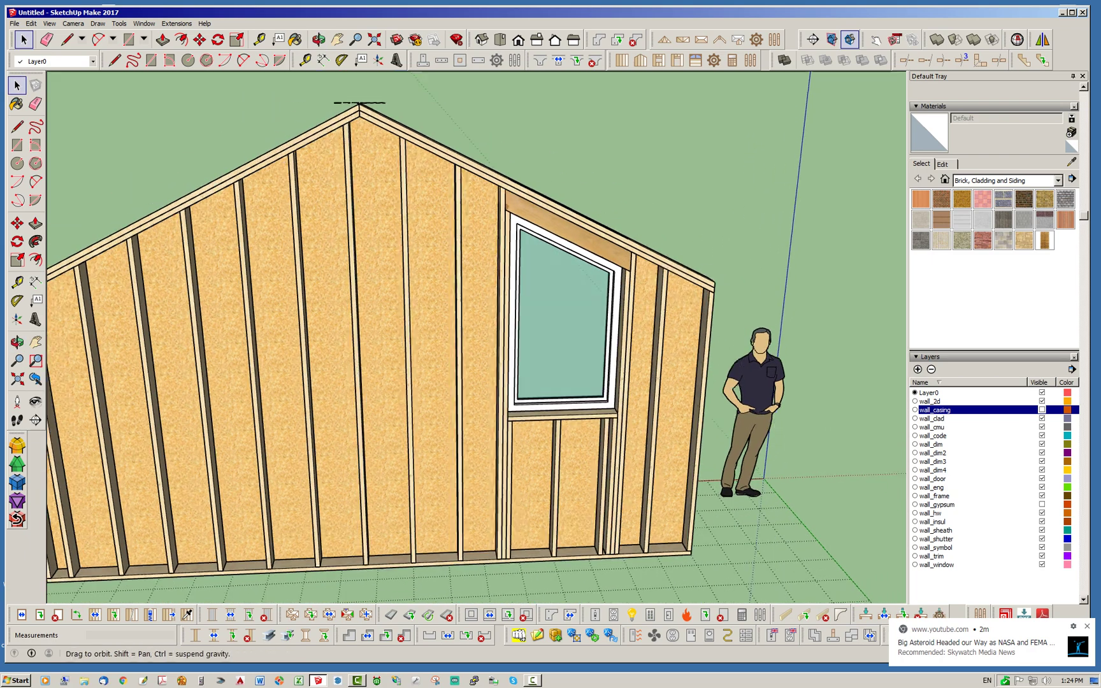
middle_drag(395, 274, 465, 278)
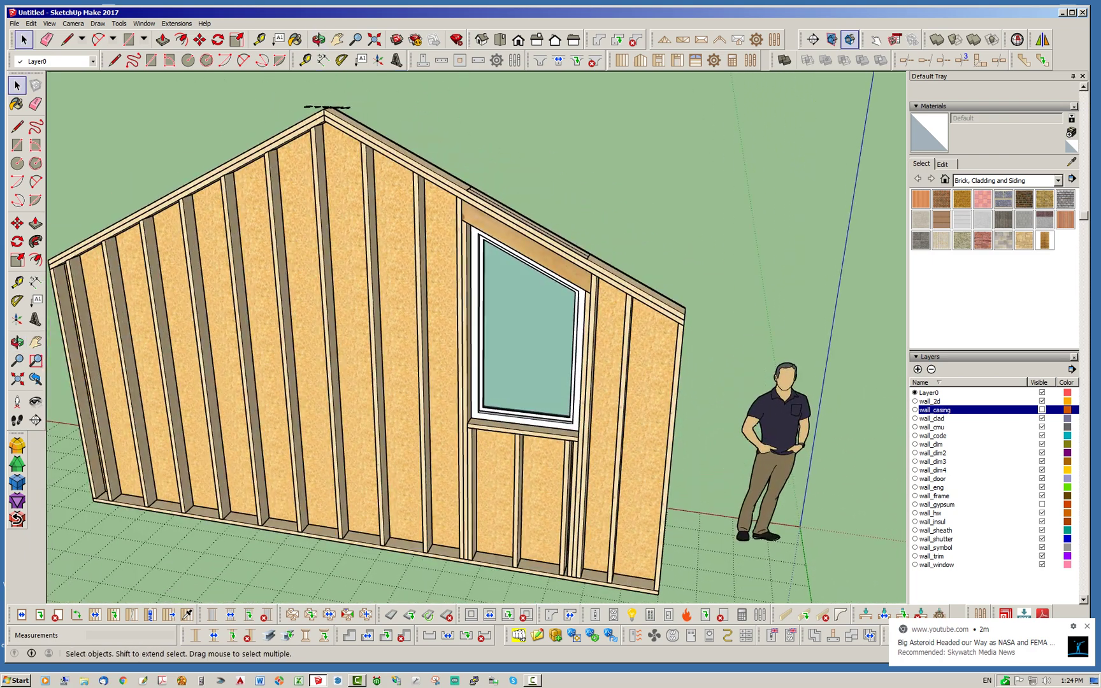
middle_drag(637, 331, 343, 341)
middle_drag(592, 318, 383, 331)
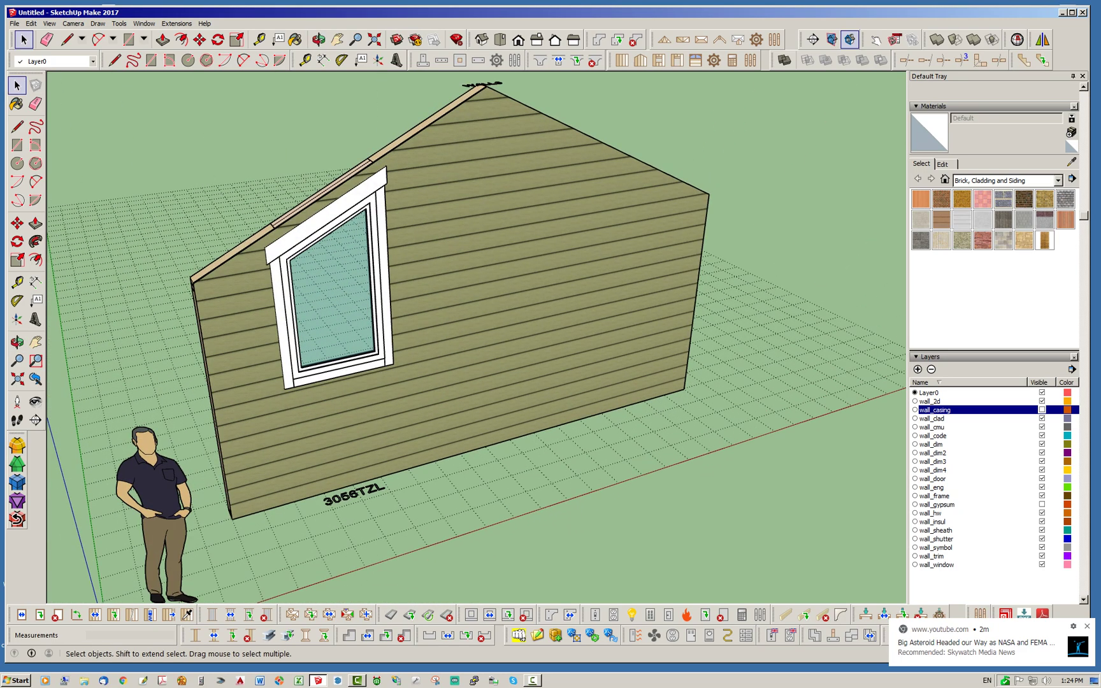
scroll(255, 219, up, 2)
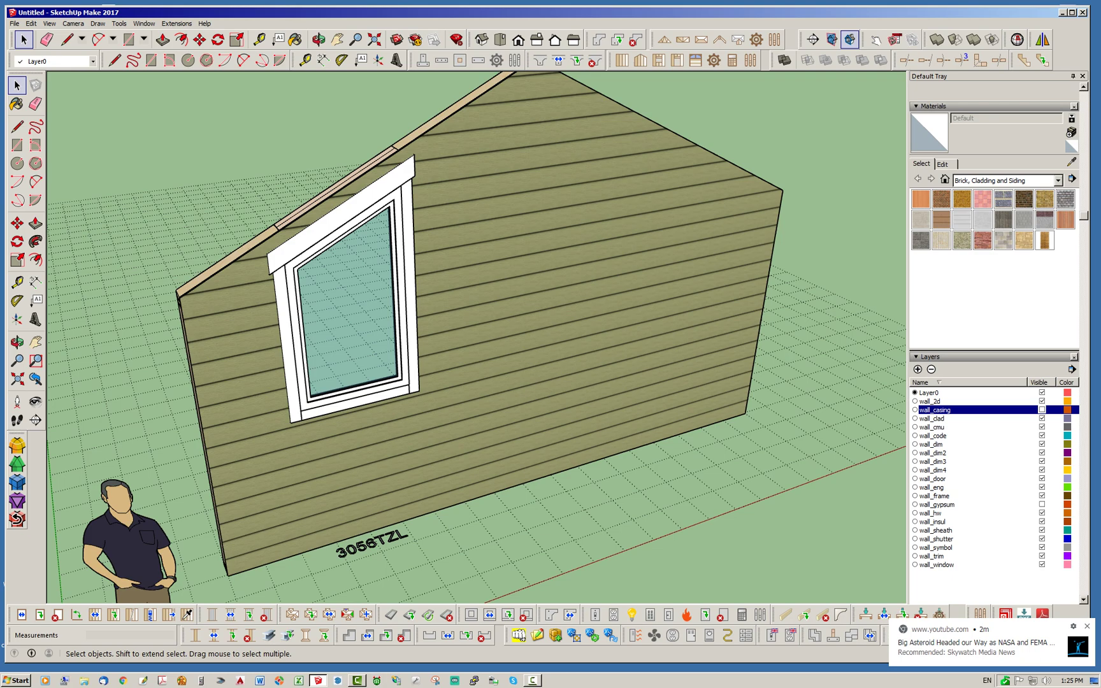
middle_drag(306, 357, 669, 296)
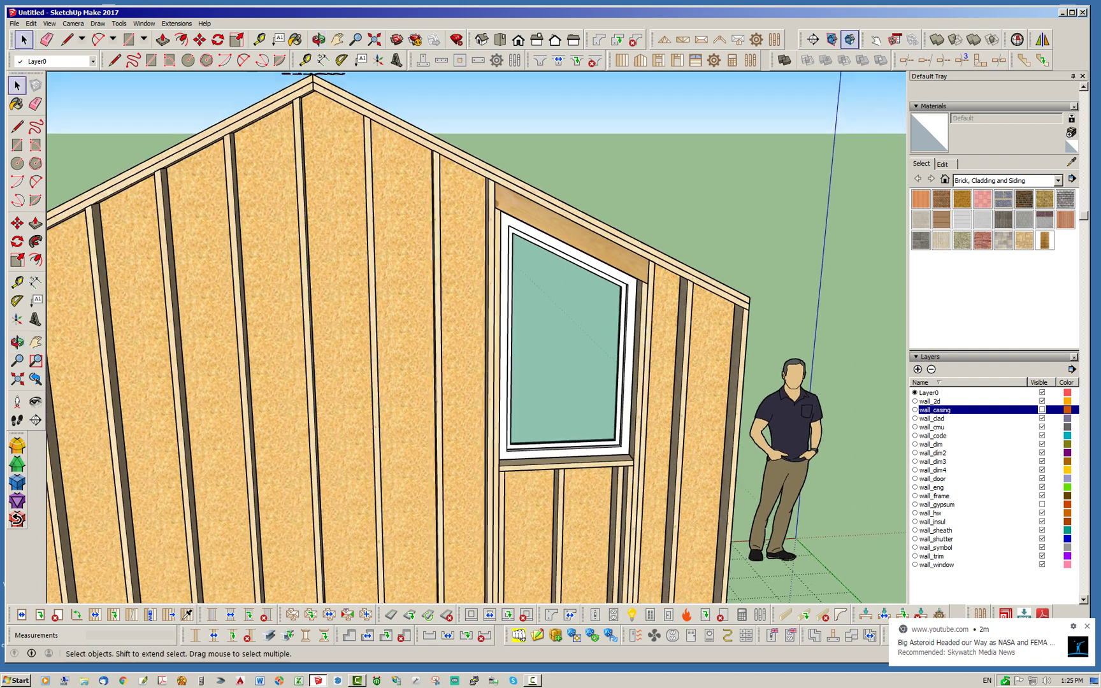